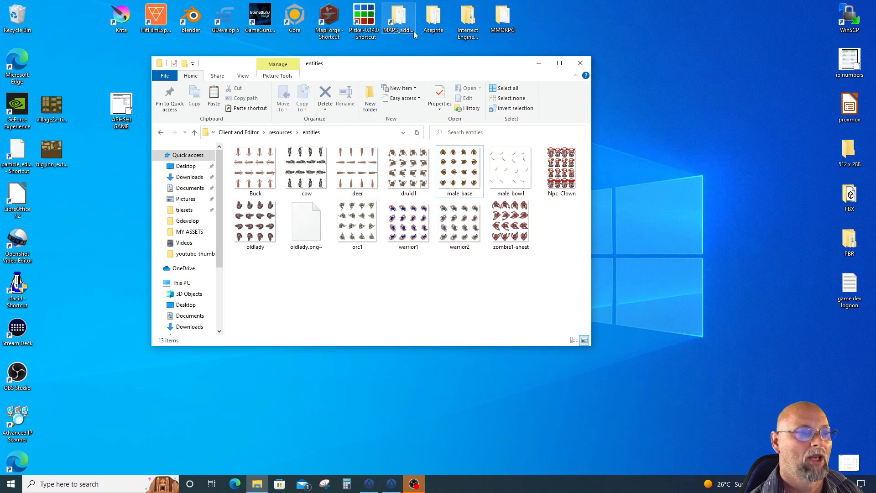
Go up to the Client and Editor folder and browse through resources into the entities folder
left_click_drag(421, 71, 382, 61)
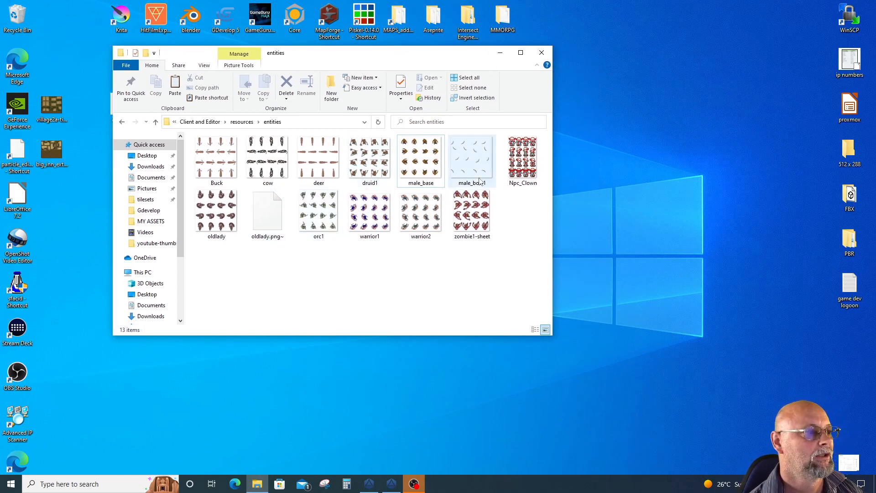
left_click(196, 122)
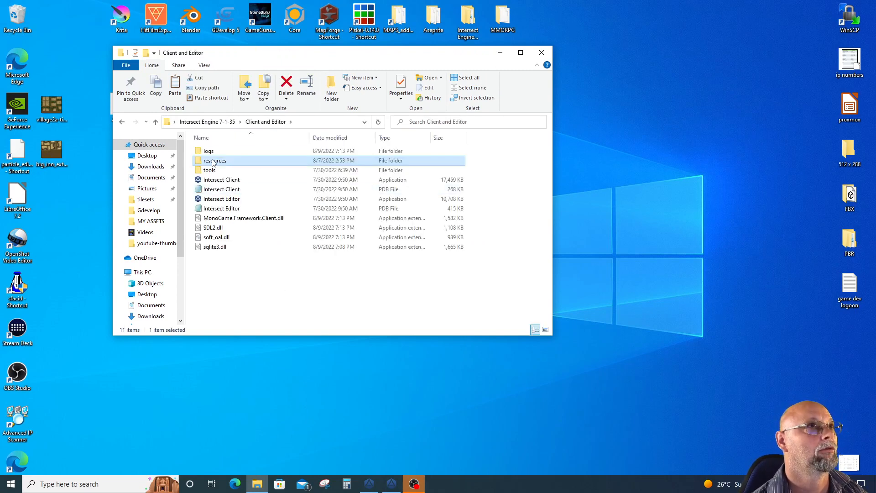
double_click(212, 162)
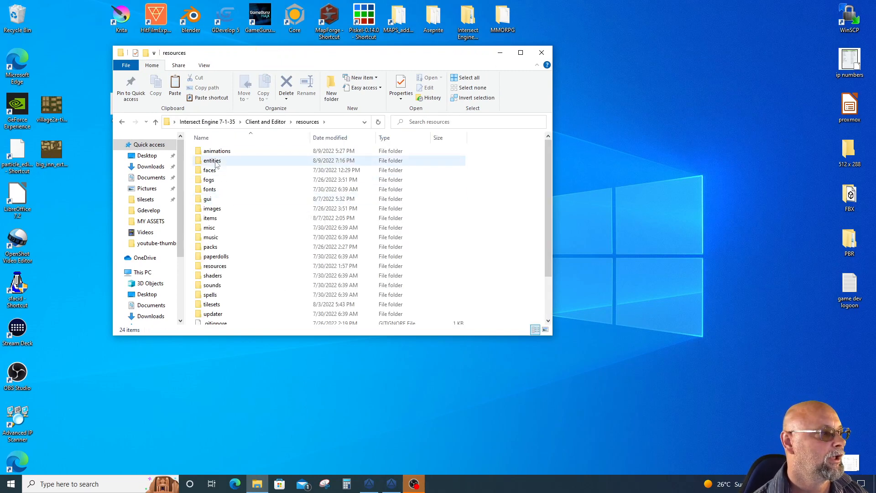
double_click(213, 161)
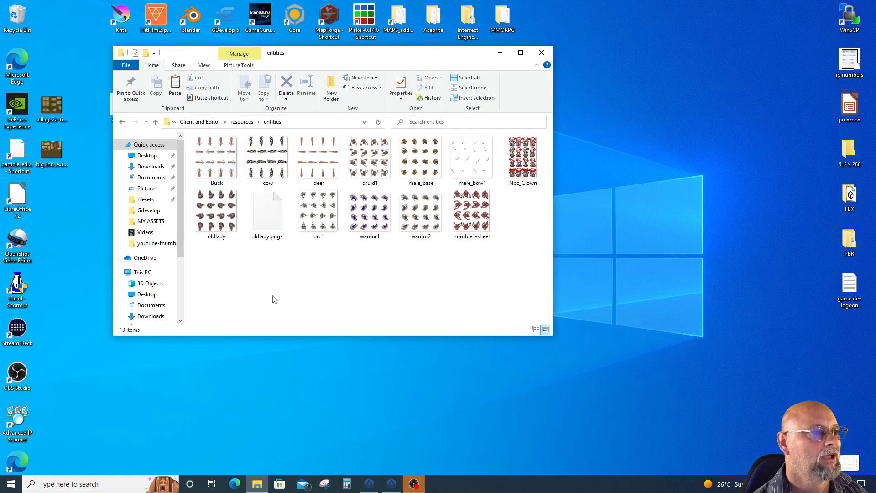
View the male_base sprite sheet enlarged to examine the character's frames in all four directions
double_click(420, 160)
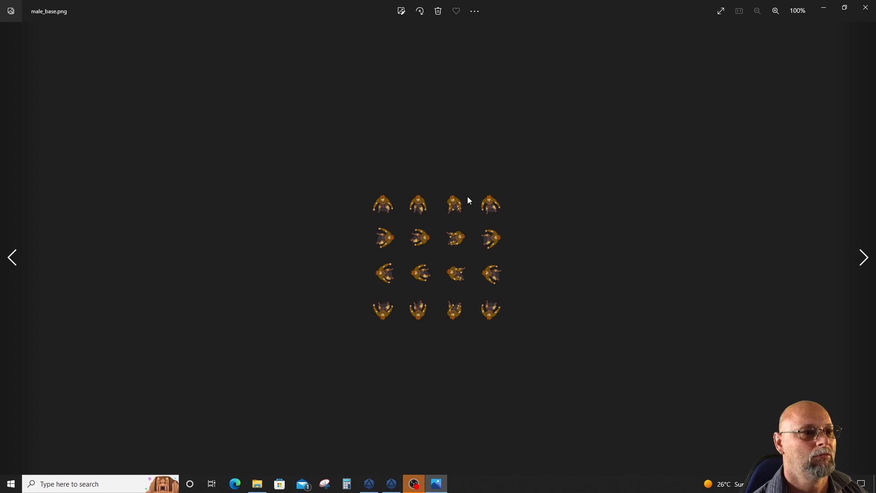
scroll(467, 198, "up", 6)
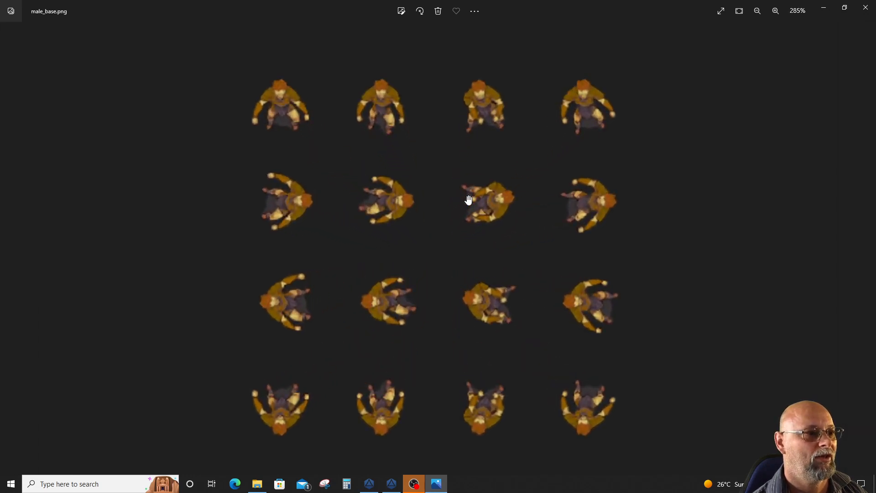
scroll(468, 199, "down", 2)
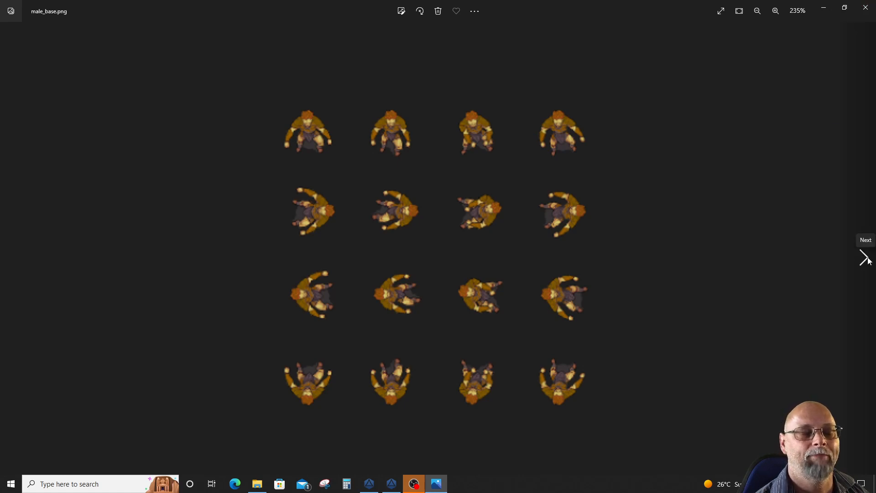
View the male_bow1 sprite sheet enlarged to examine the bow's frames, and close the image viewer
left_click(864, 258)
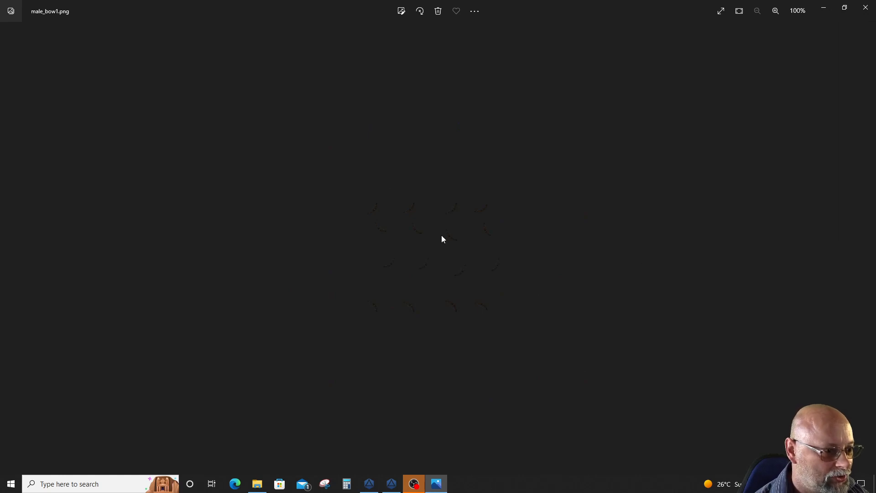
scroll(442, 240, "up", 3)
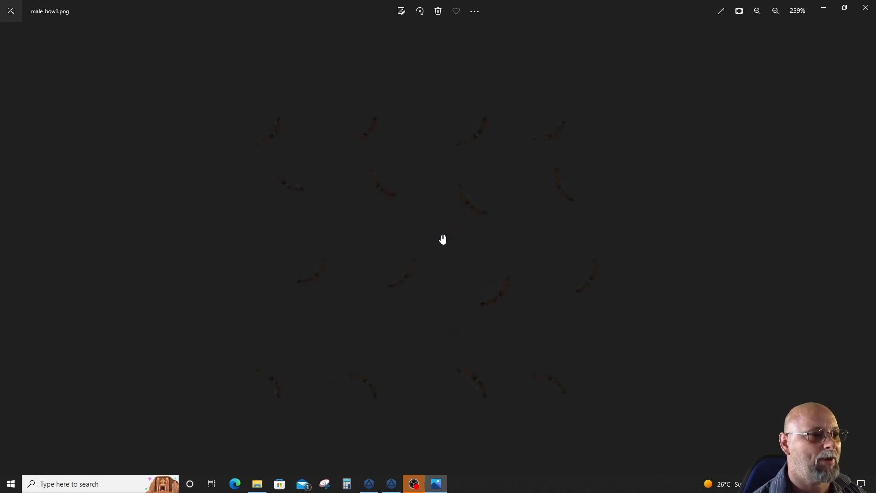
scroll(443, 240, "up", 3)
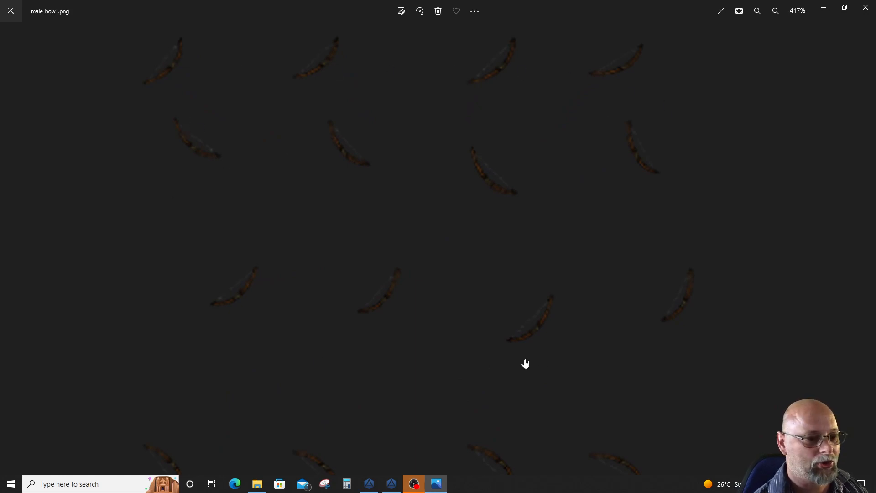
scroll(615, 369, "down", 1)
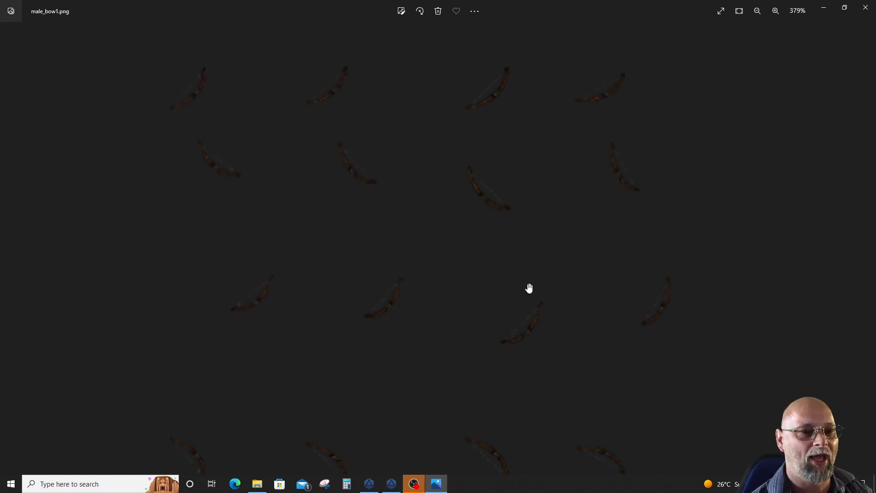
scroll(529, 286, "down", 4)
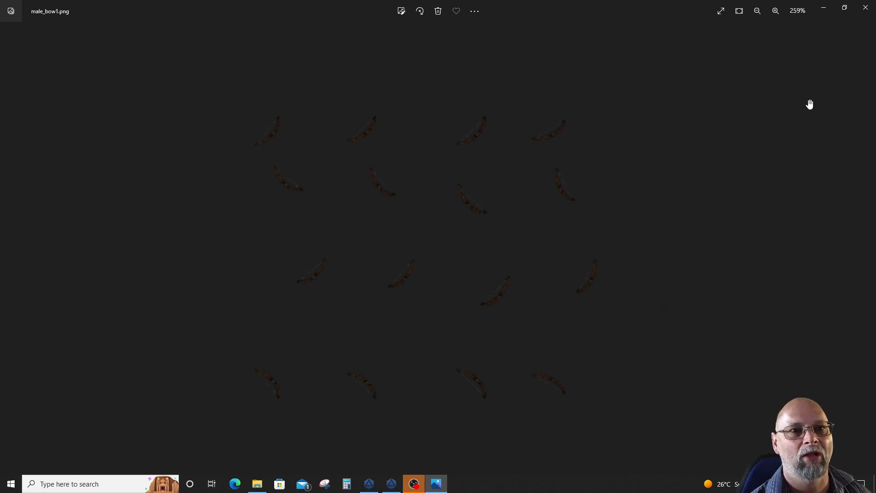
left_click(856, 10)
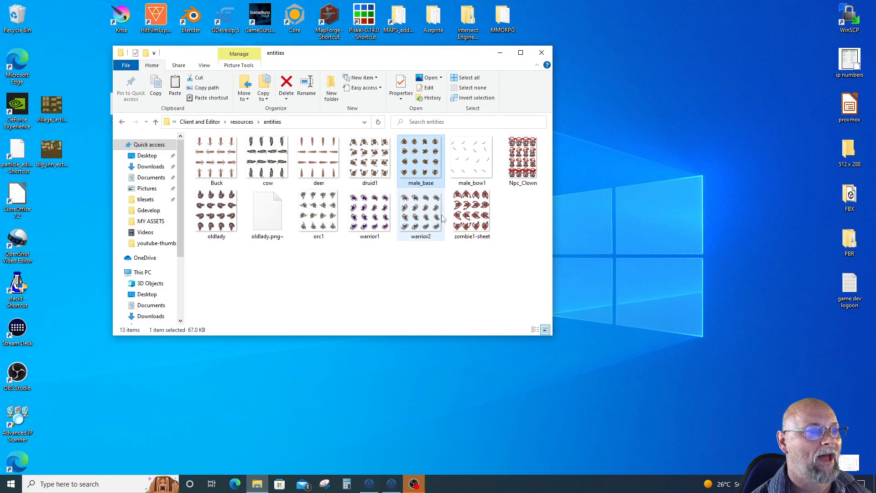
Move the male_bow1 image from the entities folder into the paperdolls folder under resources
left_click(472, 171)
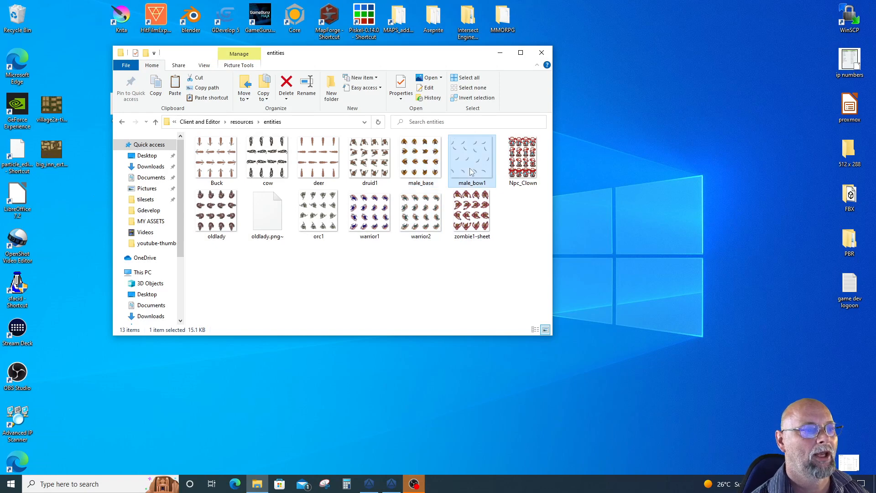
right_click(471, 172)
left_click(489, 371)
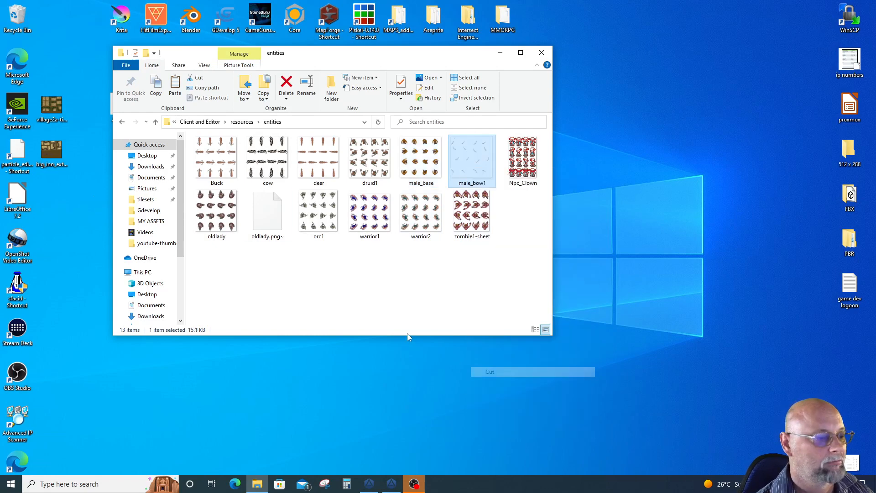
left_click(155, 121)
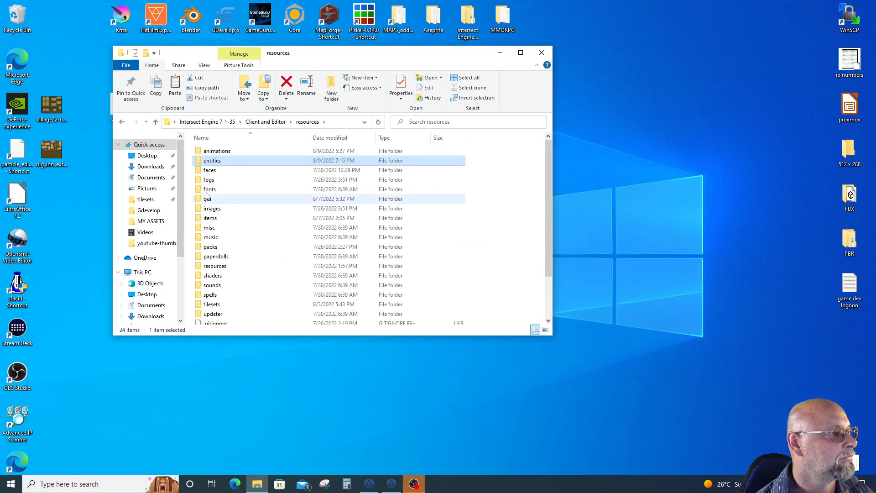
double_click(213, 257)
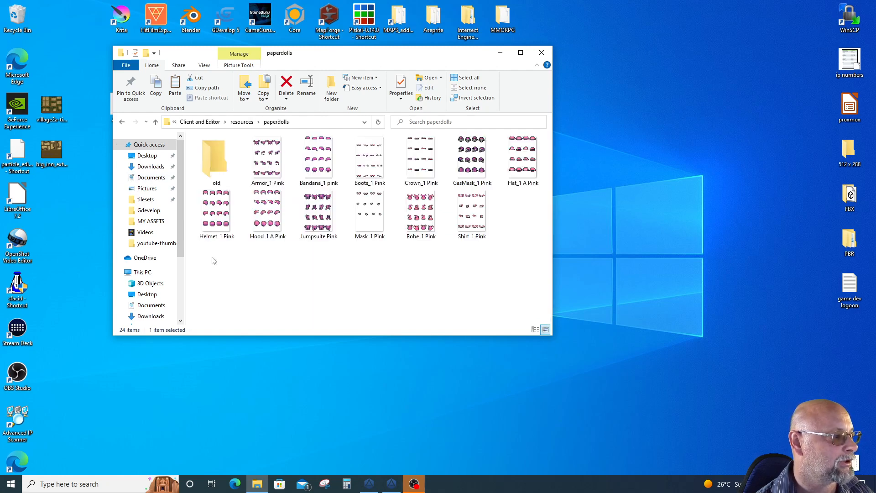
right_click(290, 285)
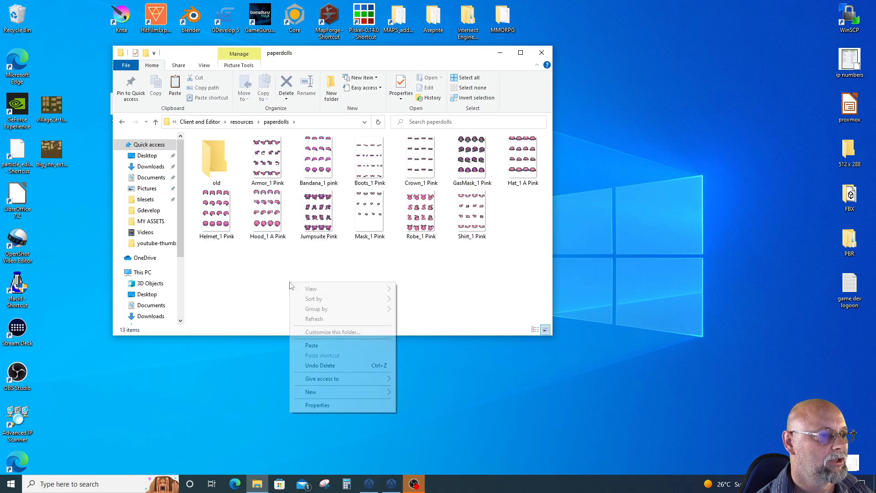
left_click(312, 345)
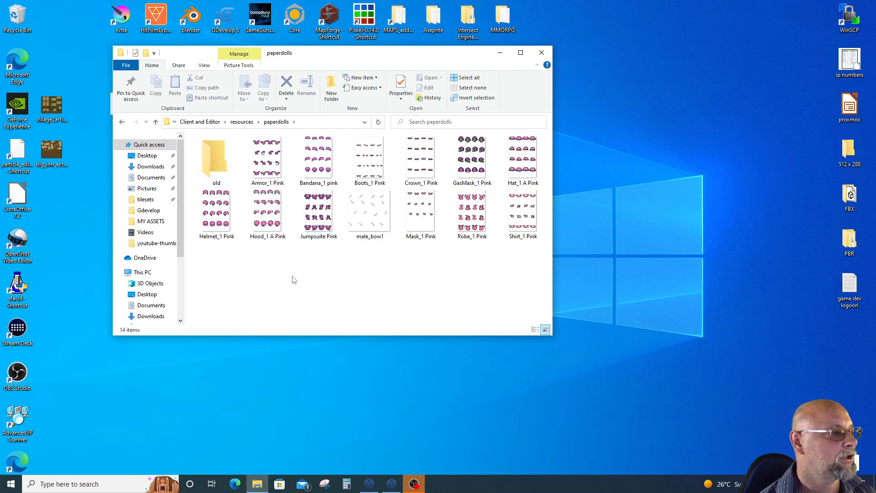
Inspect the paperdolls images as extra large icons, set the folder to medium icons, and close the file window
left_click(204, 66)
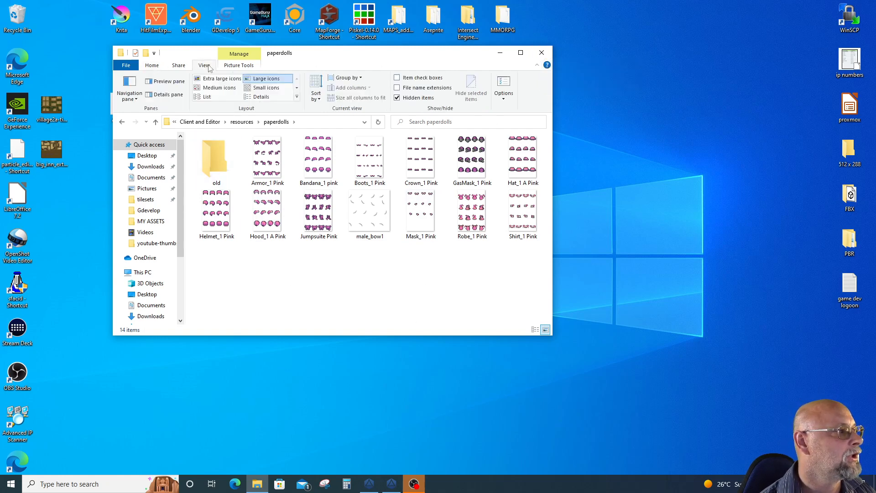
left_click(218, 79)
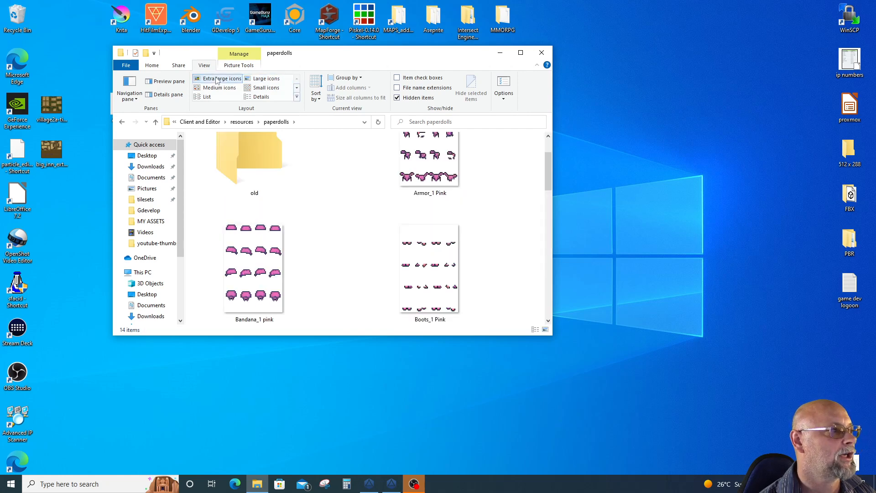
scroll(358, 221, "down", 6)
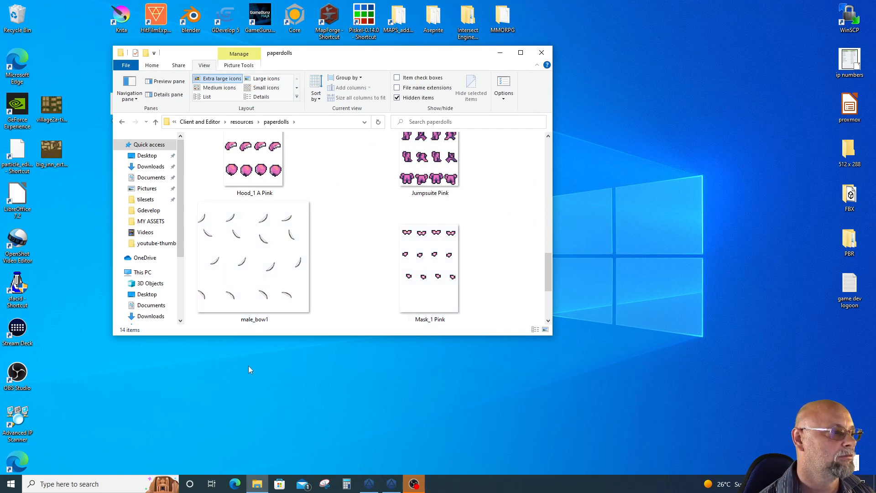
left_click(220, 87)
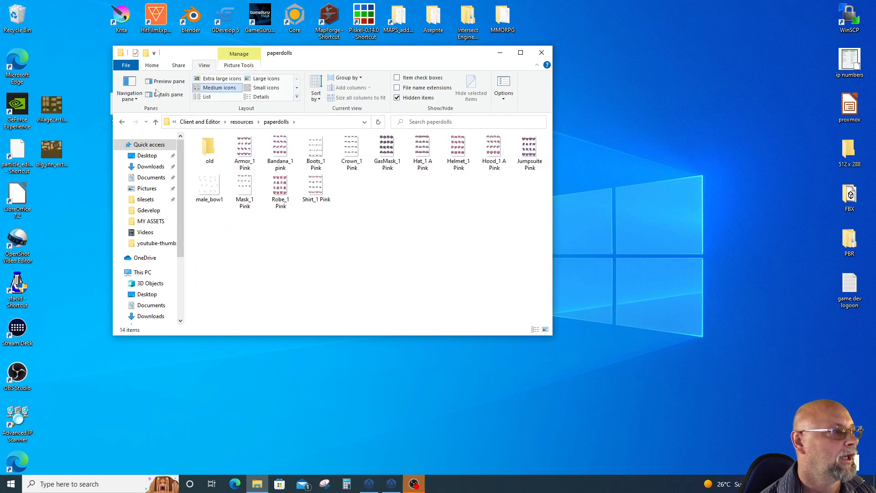
left_click(156, 123)
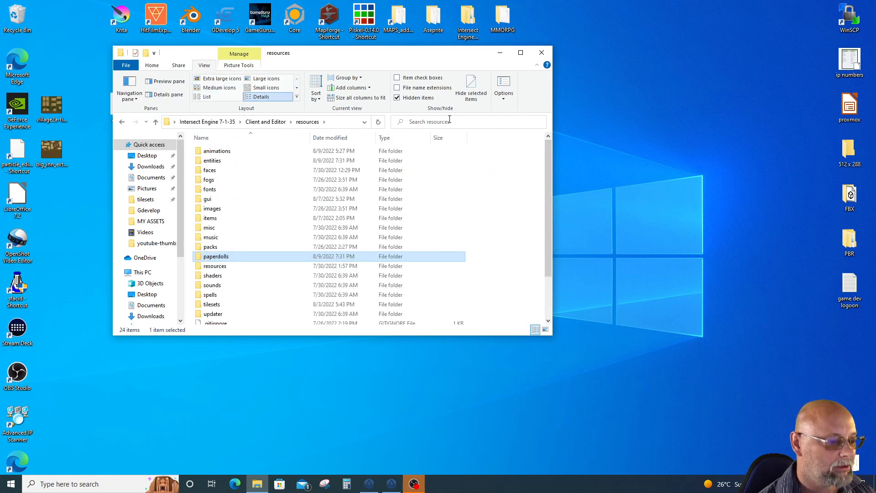
left_click(541, 53)
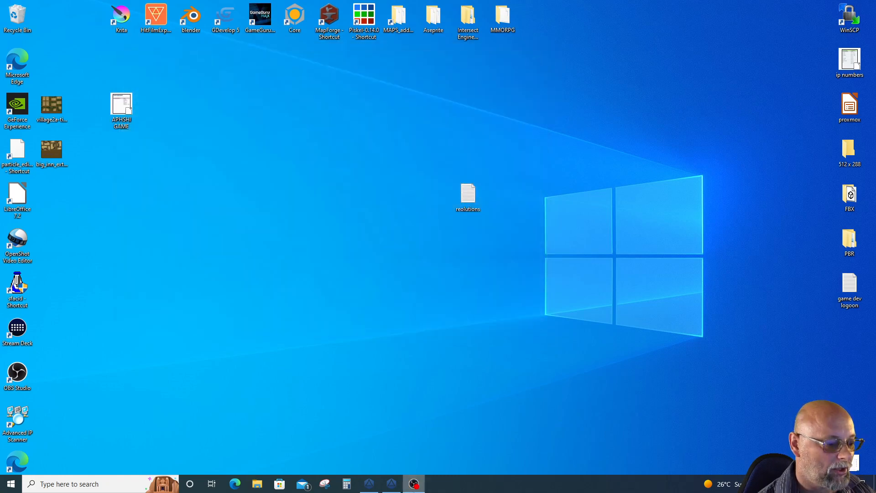
Switch to Intersect Editor and create a new item in the Item Editor, selecting it for editing
mouse_move(389, 489)
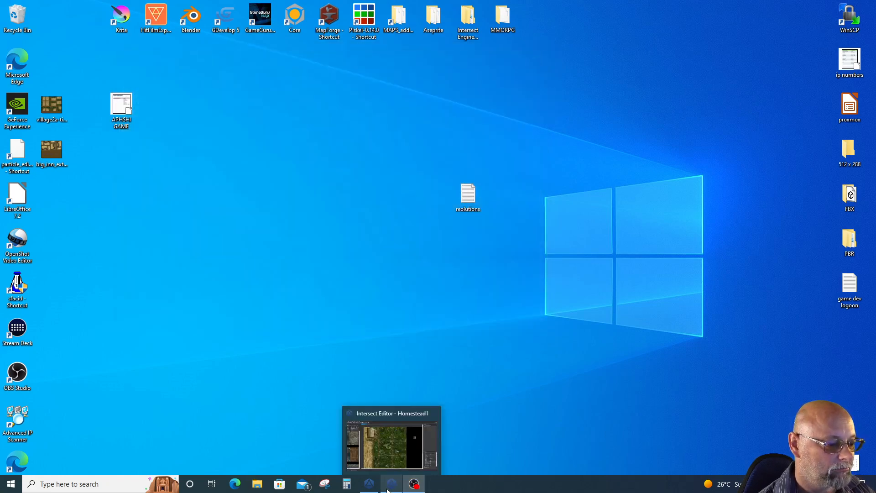
left_click(387, 486)
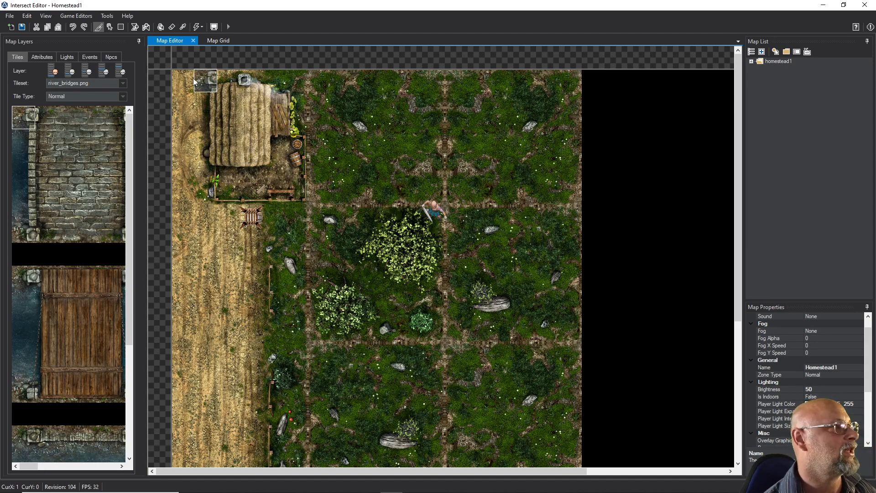
left_click(85, 16)
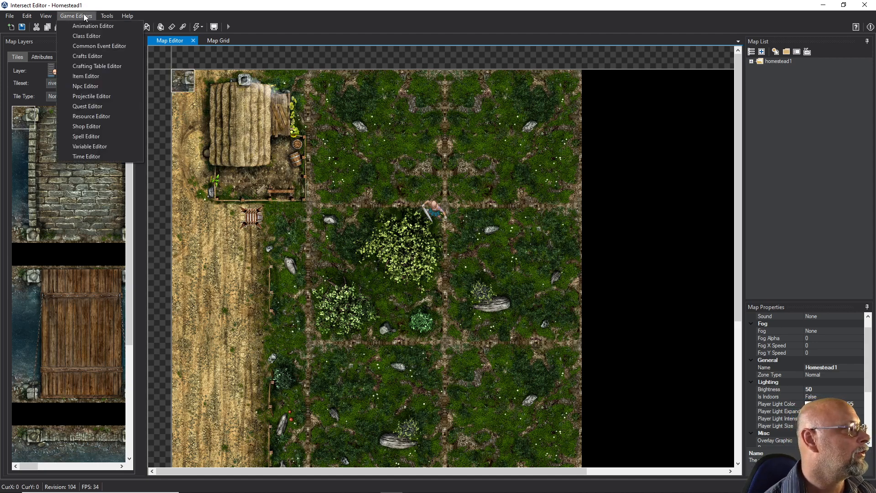
left_click(86, 76)
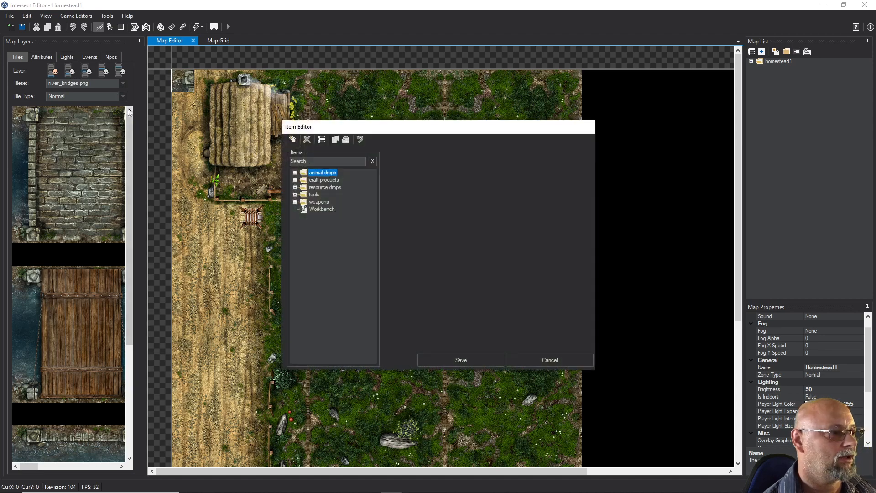
left_click(293, 140)
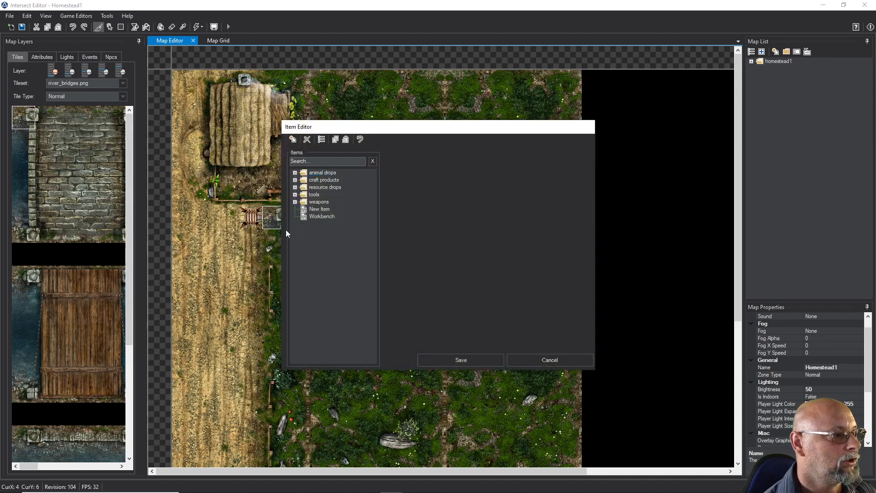
left_click(315, 209)
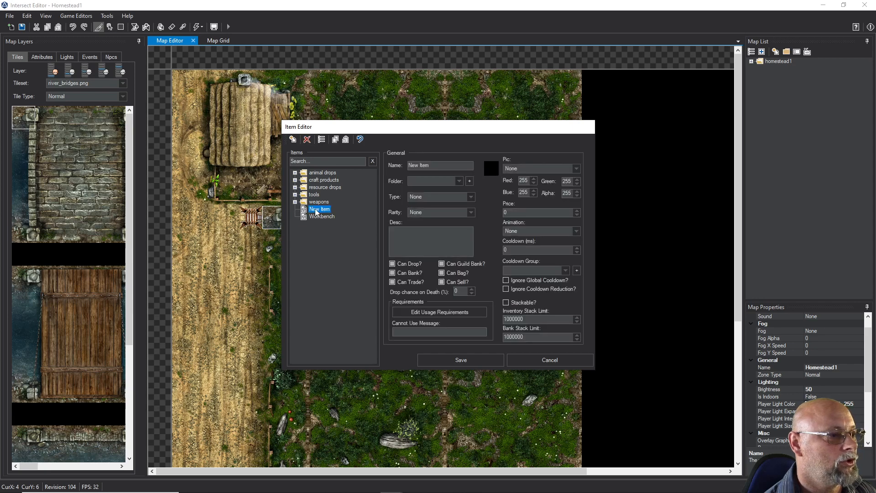
Assign the new item to the weapons folder and name it Primitive Bow
left_click(459, 181)
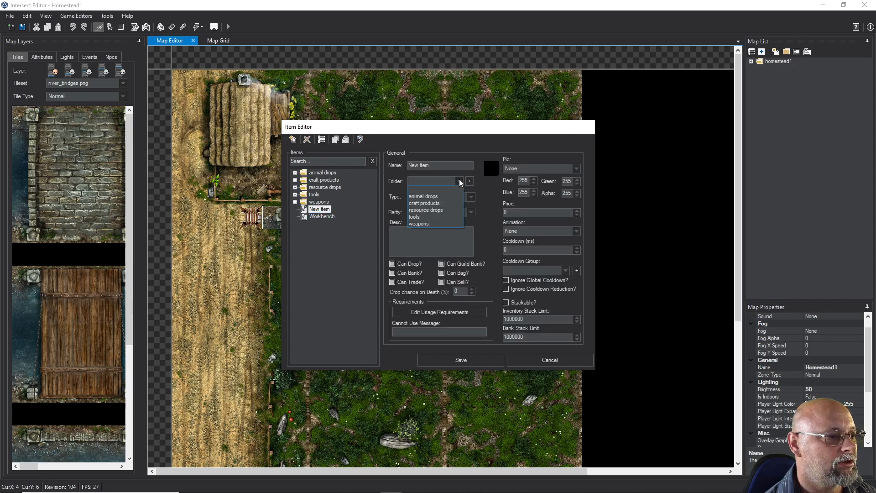
left_click(426, 224)
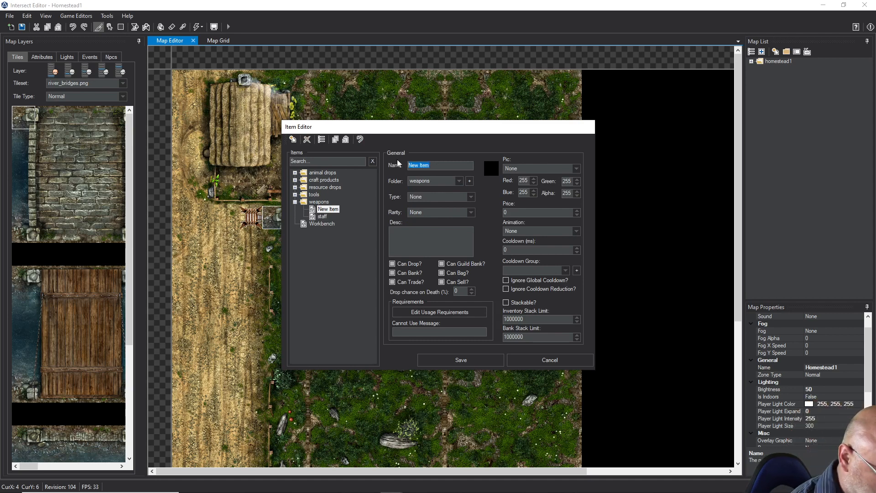
type("Primi")
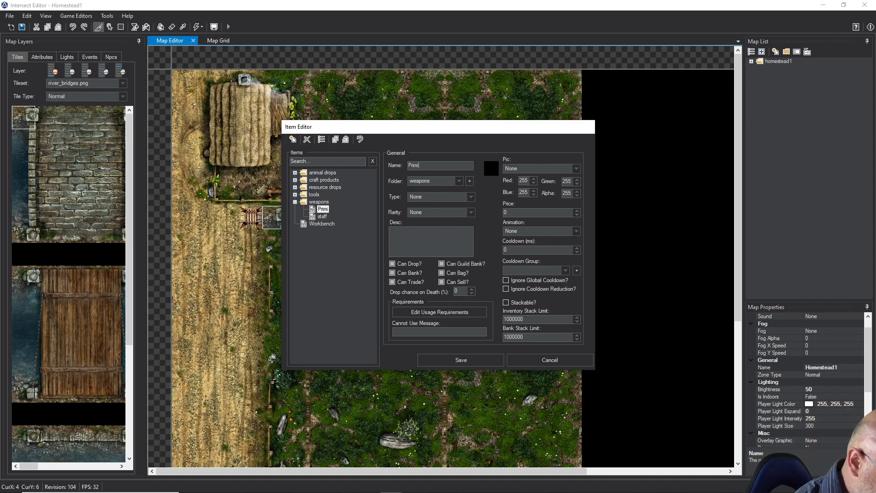
type("tive B")
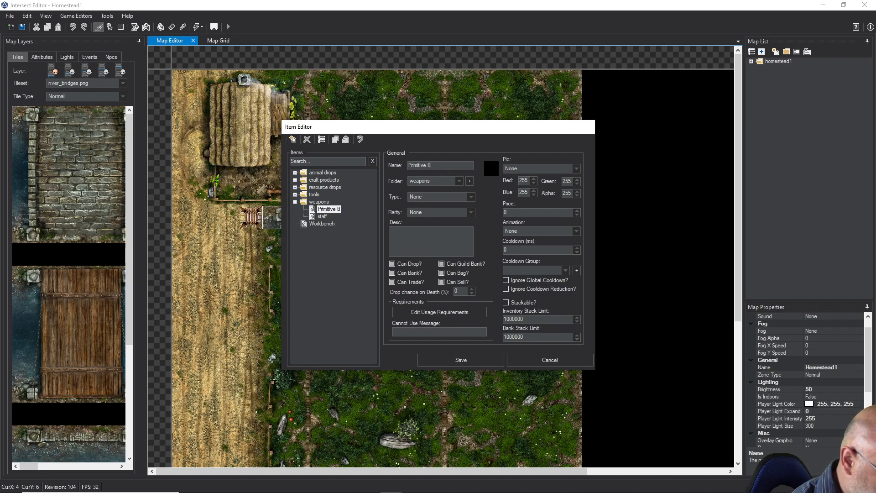
type("ow")
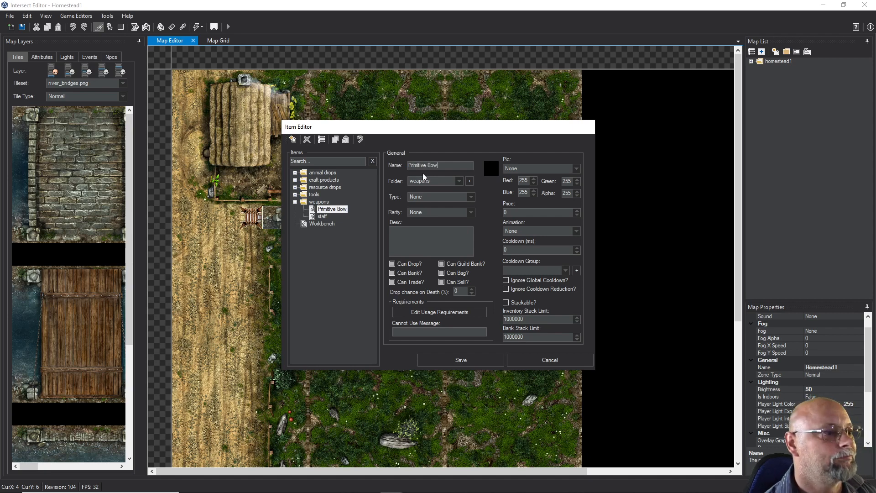
Set the item's type to Equipment and its description to "A simple Bow made from a poplar tree and some flax string."
left_click(425, 197)
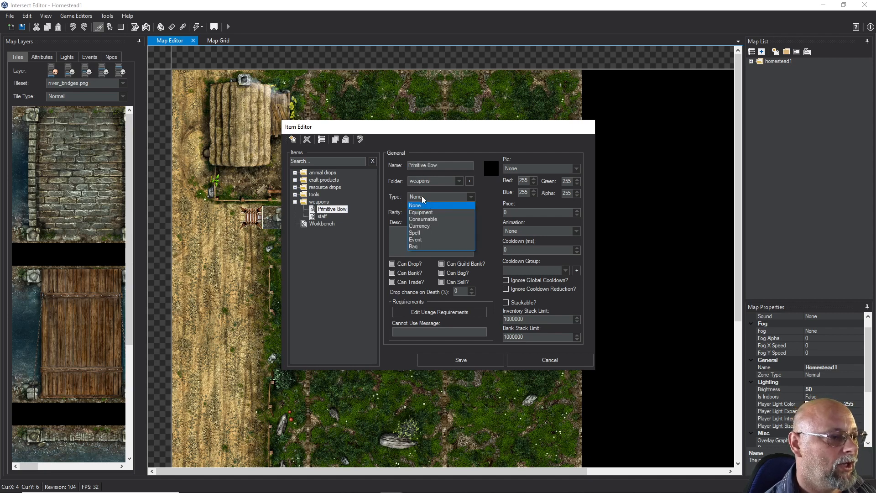
left_click(423, 212)
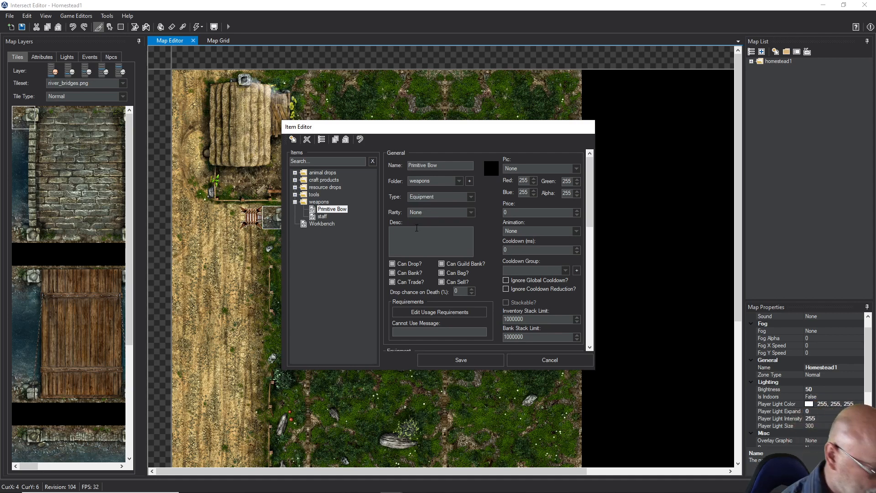
left_click(411, 242)
type("A simpl")
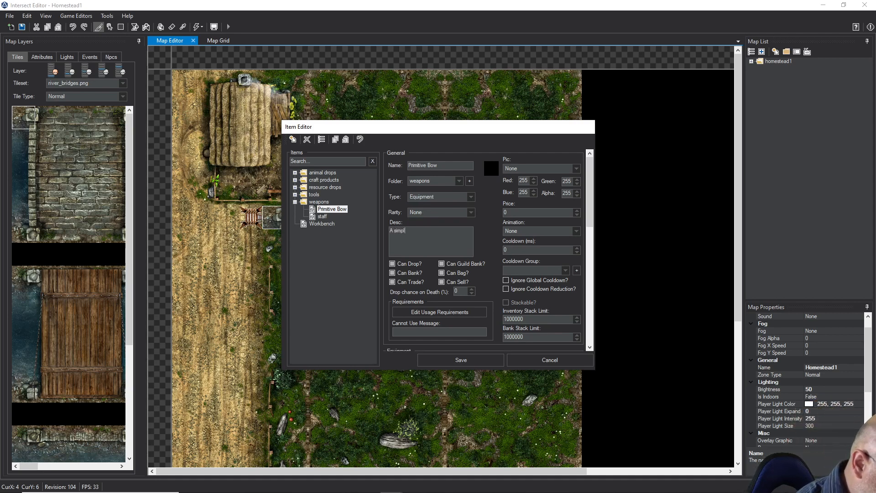
type("e Bow ma")
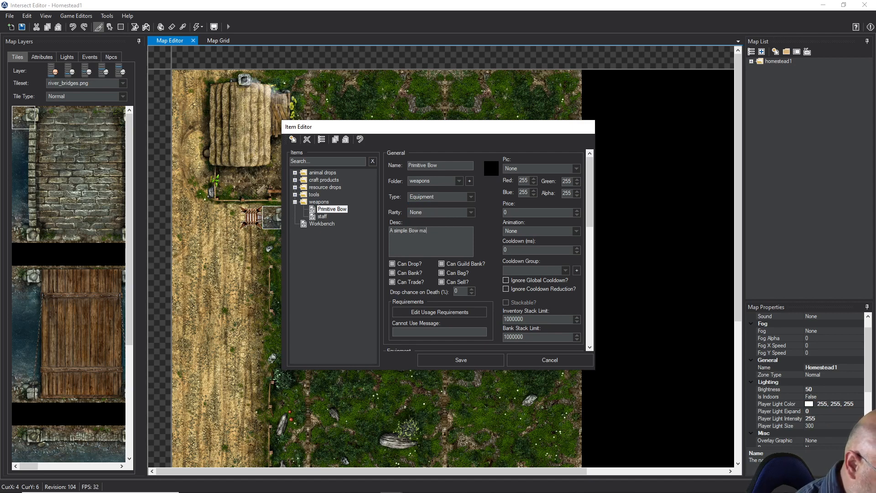
type("de from a")
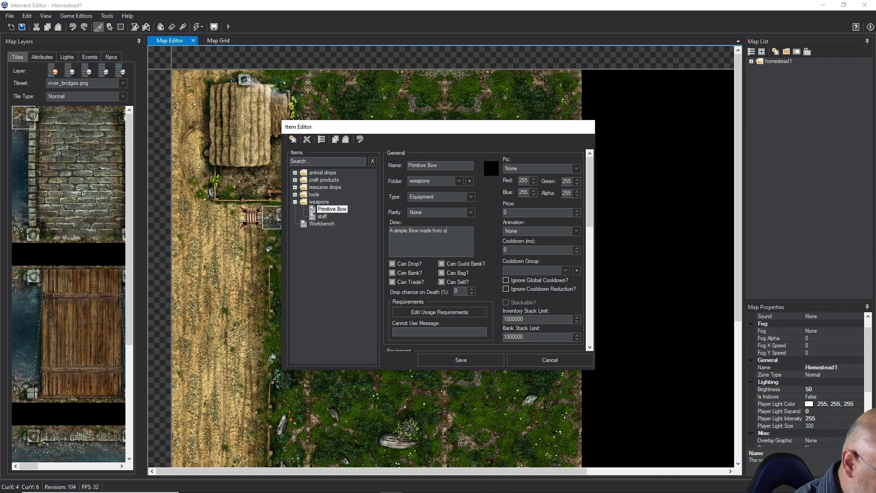
type(" poplar tre")
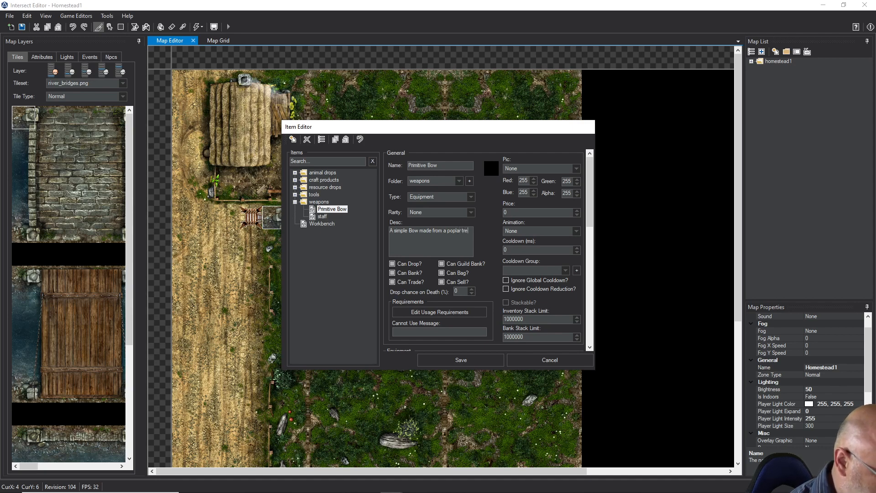
type("e.")
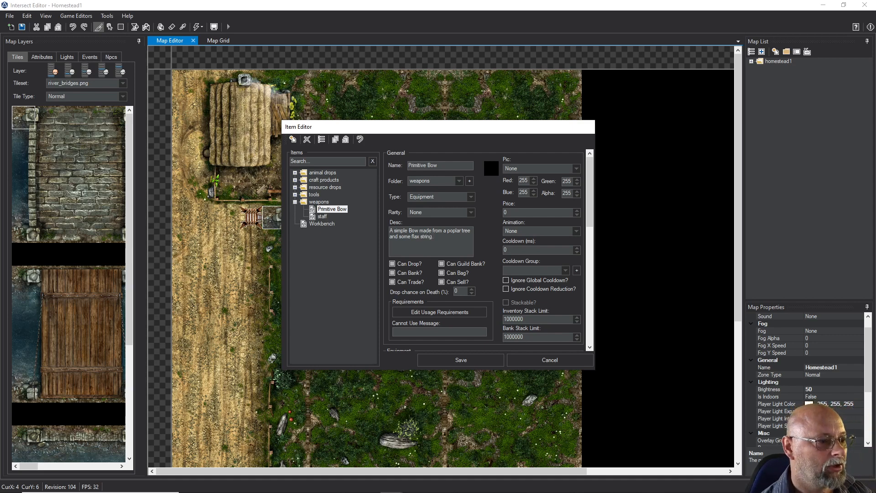
Disallow storing the Primitive Bow in the bank and guild bank, and set its drop chance on death to 25%
left_click(392, 272)
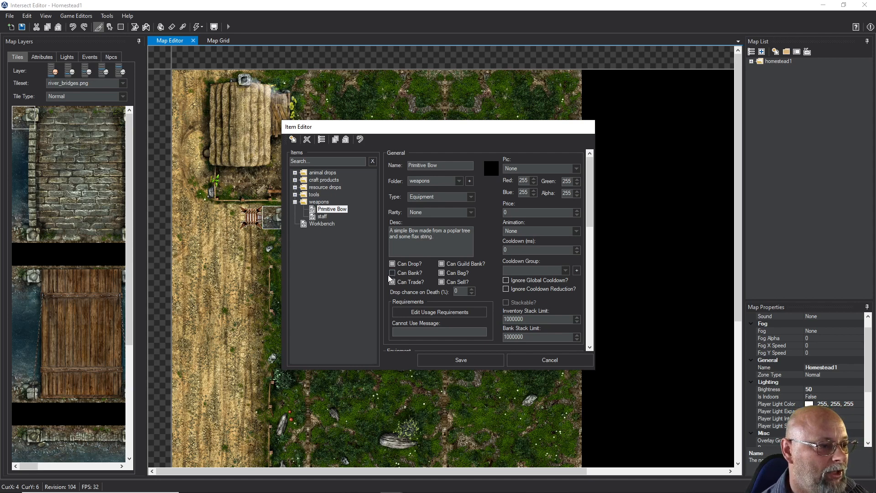
left_click(441, 273)
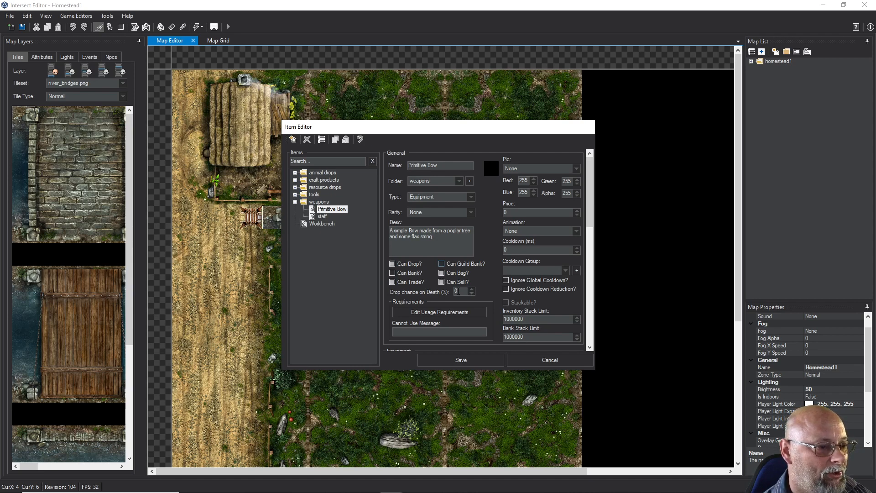
type("25")
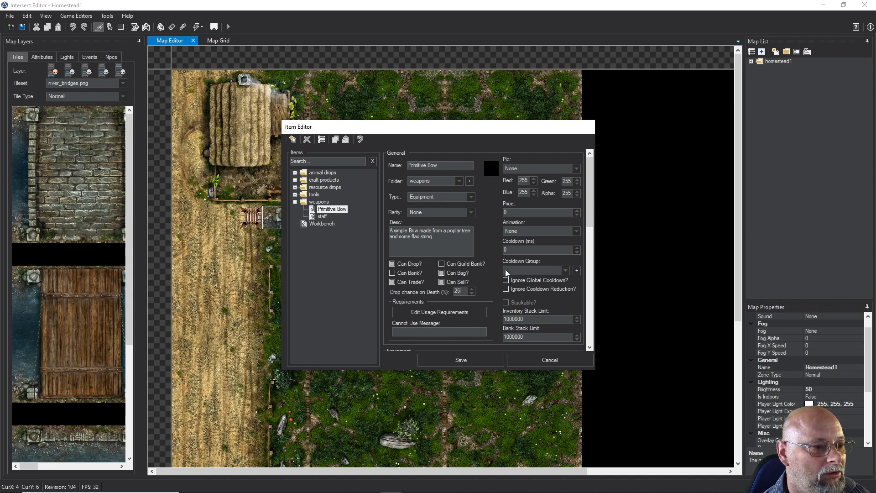
Set the Primitive Bow's price to 2 and choose bow_01.png as its picture
left_click_drag(515, 214, 502, 214)
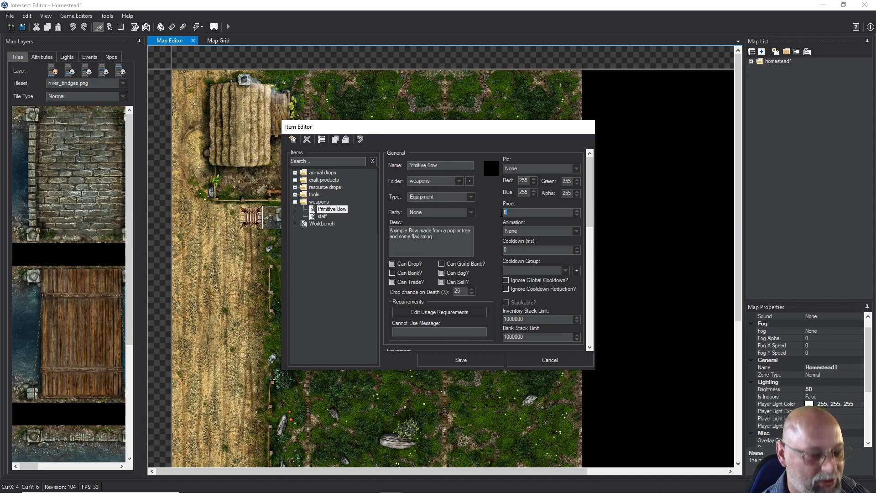
type("2")
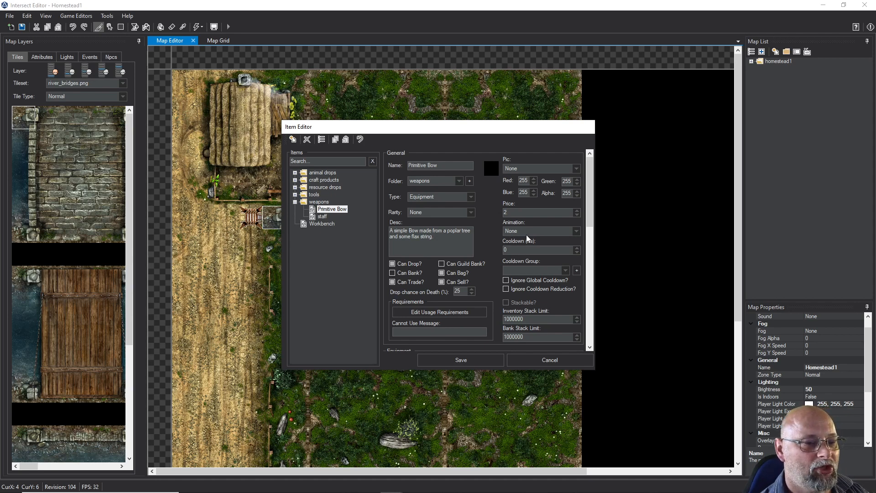
left_click(522, 171)
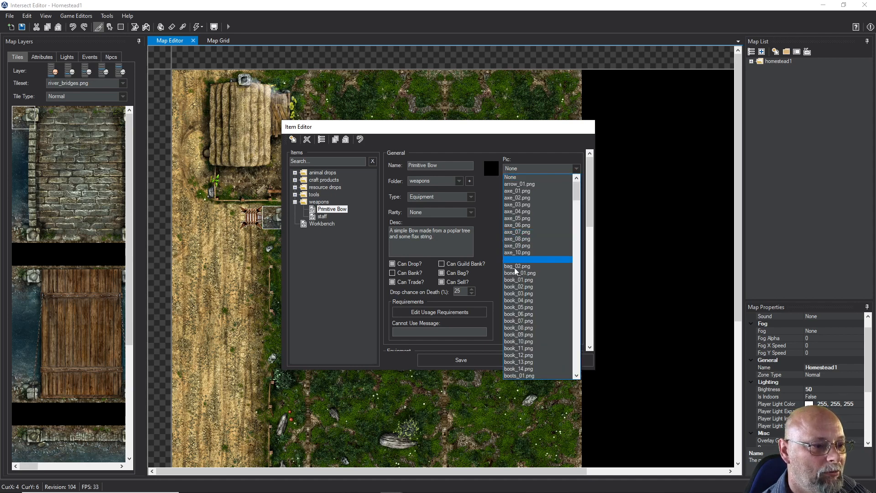
scroll(510, 285, "down", 10)
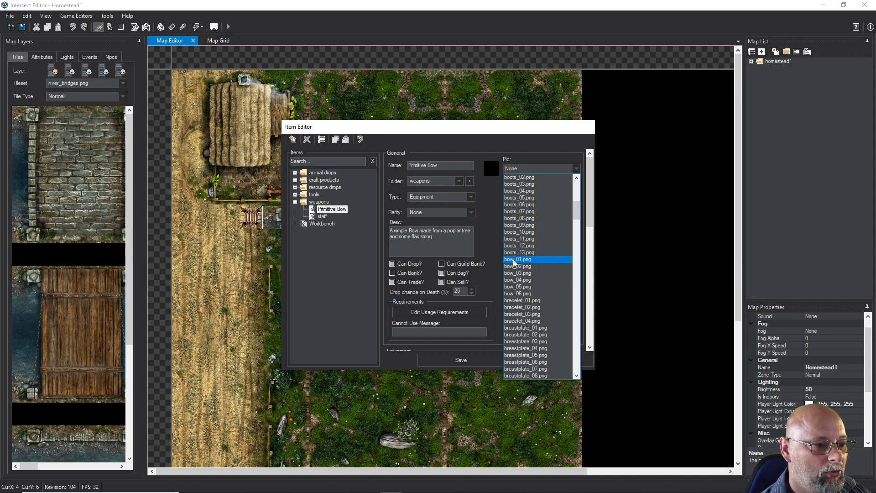
left_click(513, 259)
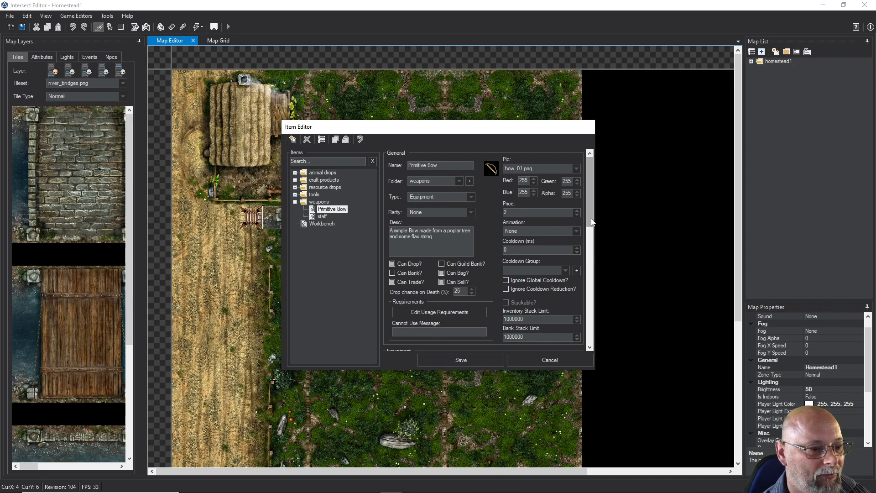
Set the Primitive Bow's equipment slot to Weapon
left_click_drag(592, 221, 590, 236)
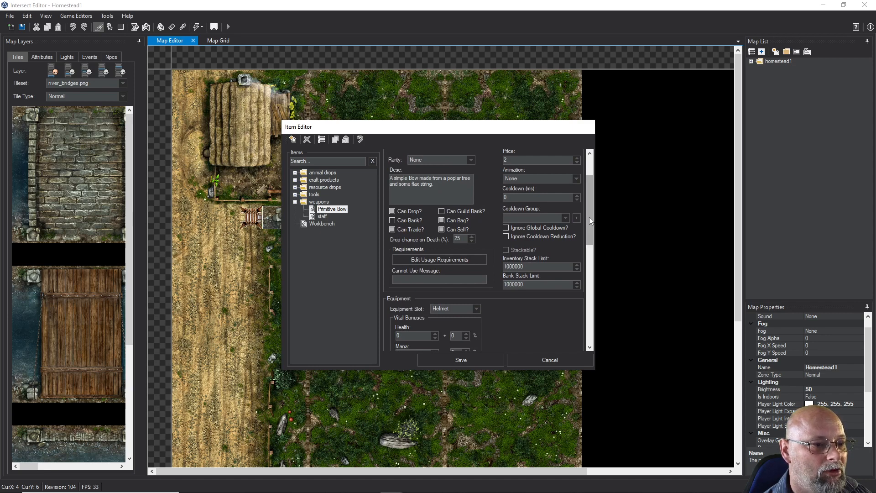
left_click_drag(588, 214, 587, 256)
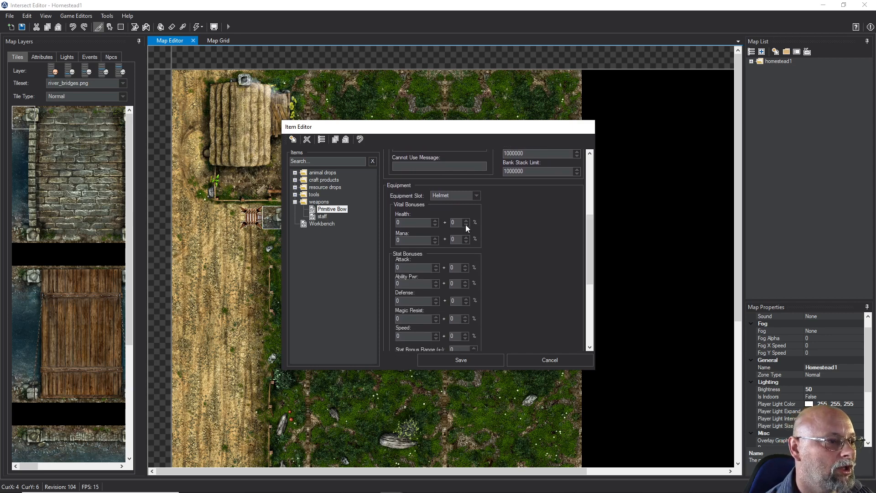
left_click(474, 196)
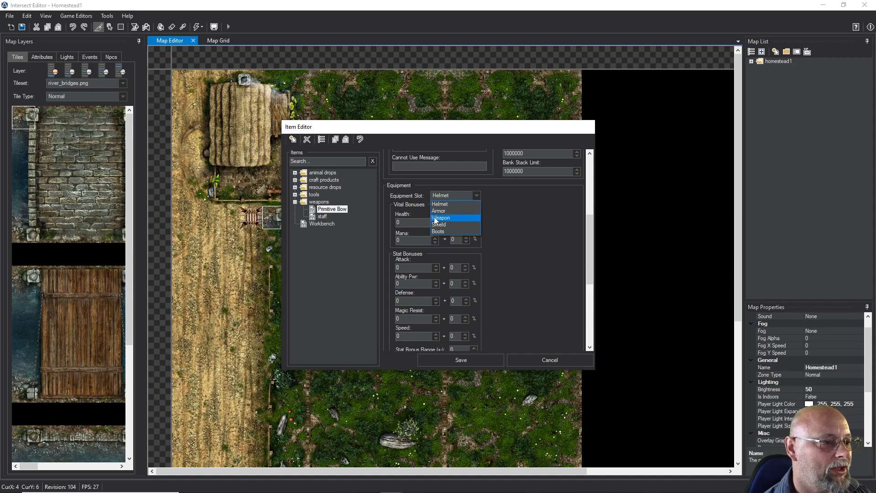
left_click(440, 218)
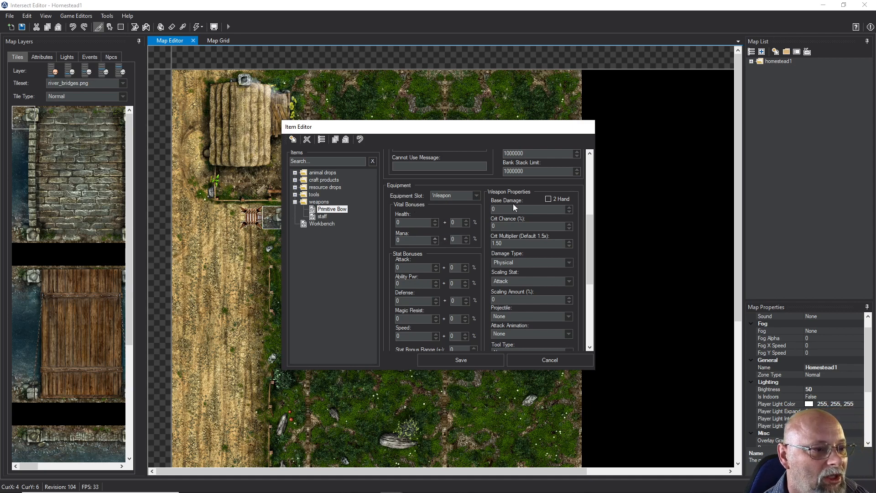
Make the Primitive Bow a two-handed weapon with base damage 5 and Attack as its scaling stat
double_click(491, 208)
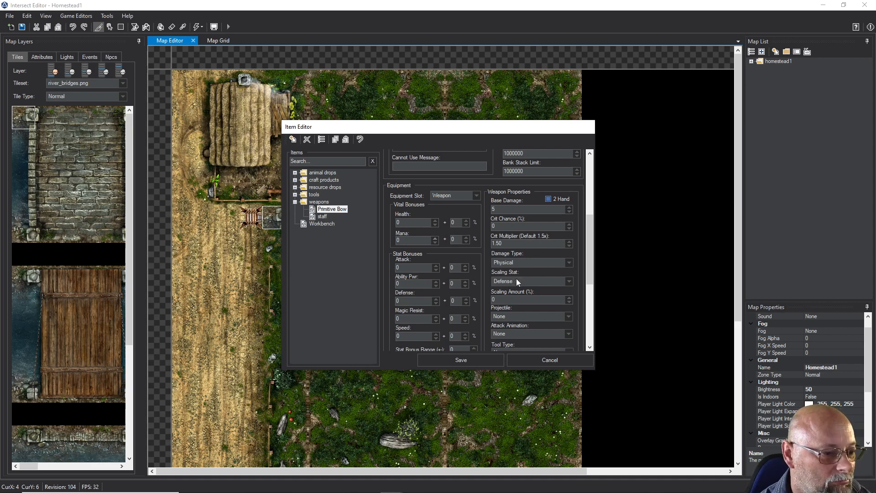
scroll(516, 280, "up", 1)
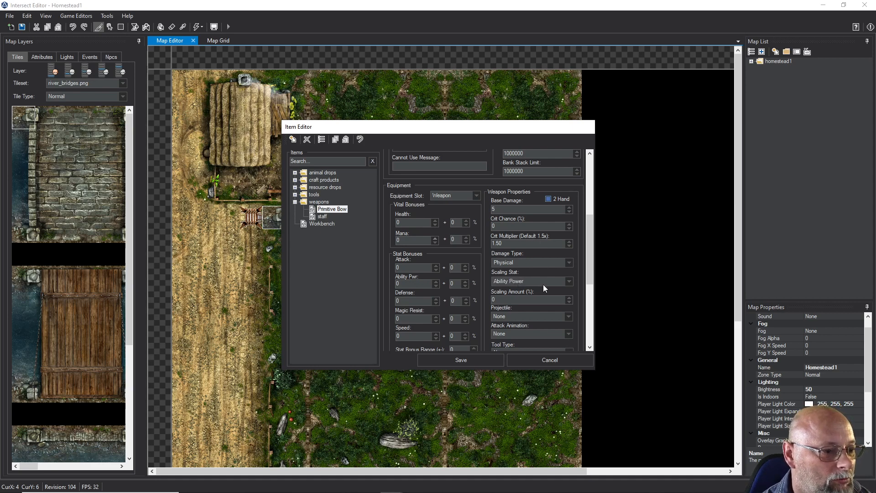
left_click(564, 281)
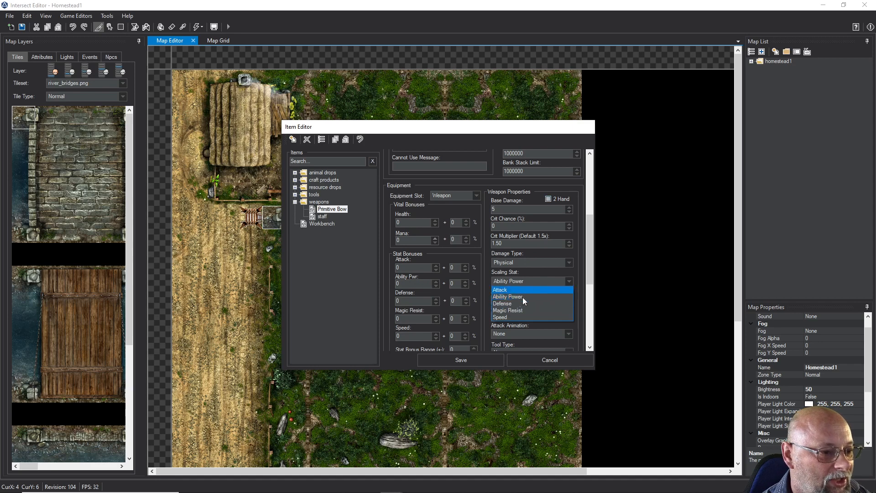
left_click(522, 290)
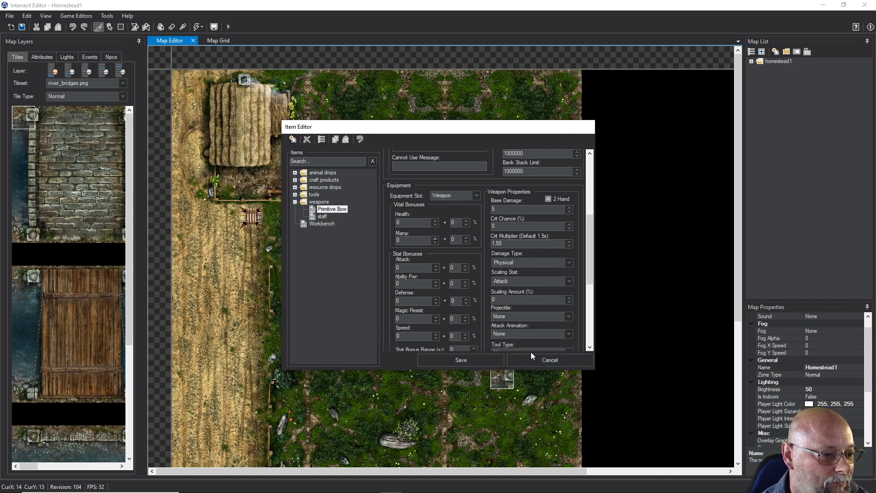
Check the available male paperdoll images, leave the choice at None, and save the Primitive Bow item
left_click_drag(591, 266, 594, 306)
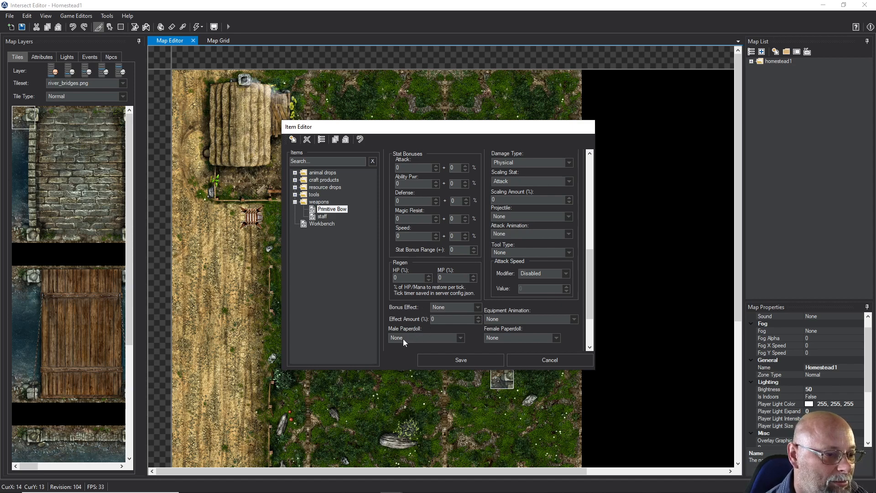
left_click(461, 339)
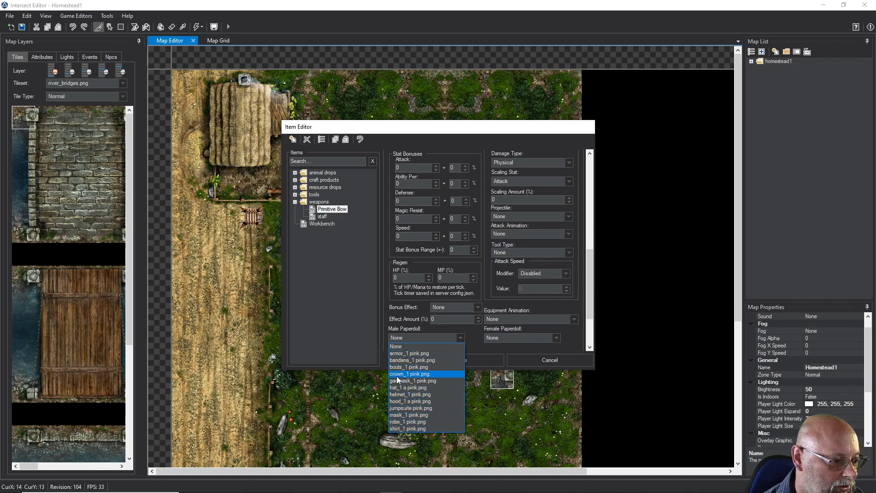
left_click(471, 344)
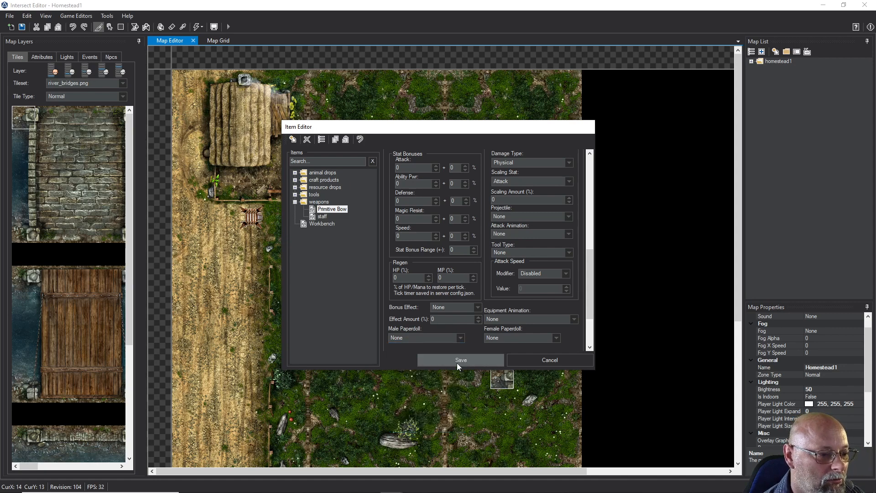
left_click(456, 362)
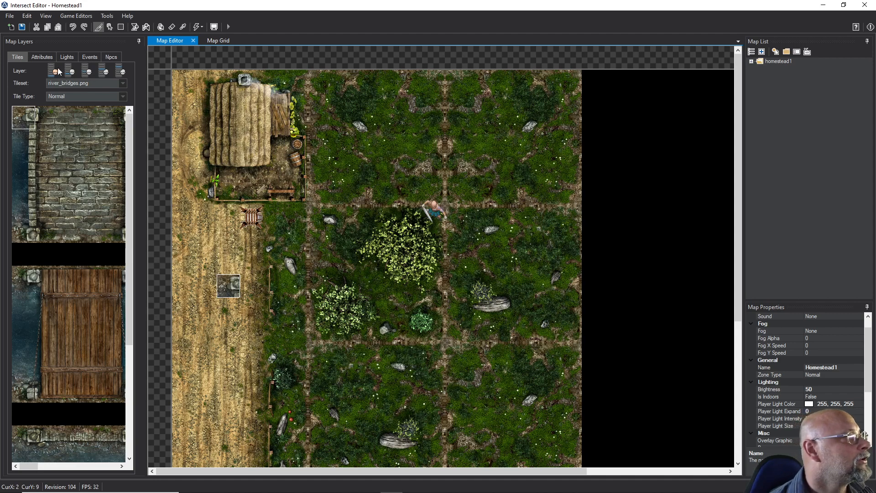
Reopen the Item Editor and create another new item
left_click(79, 18)
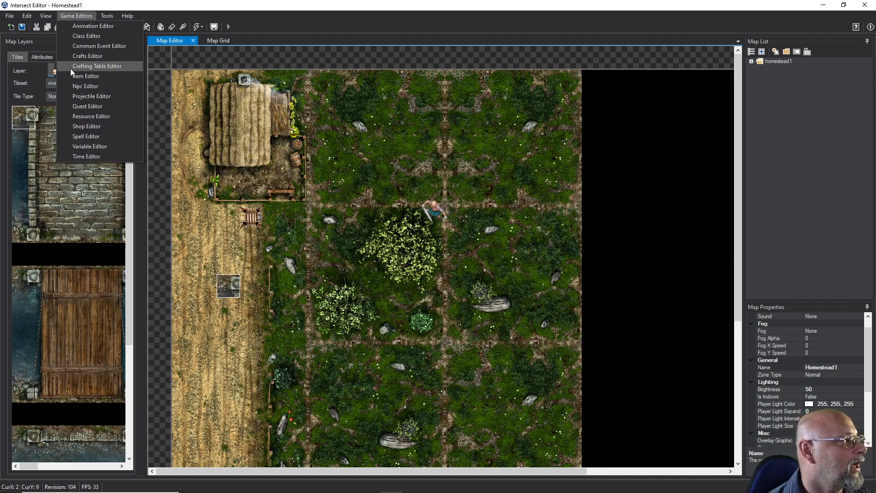
left_click(72, 72)
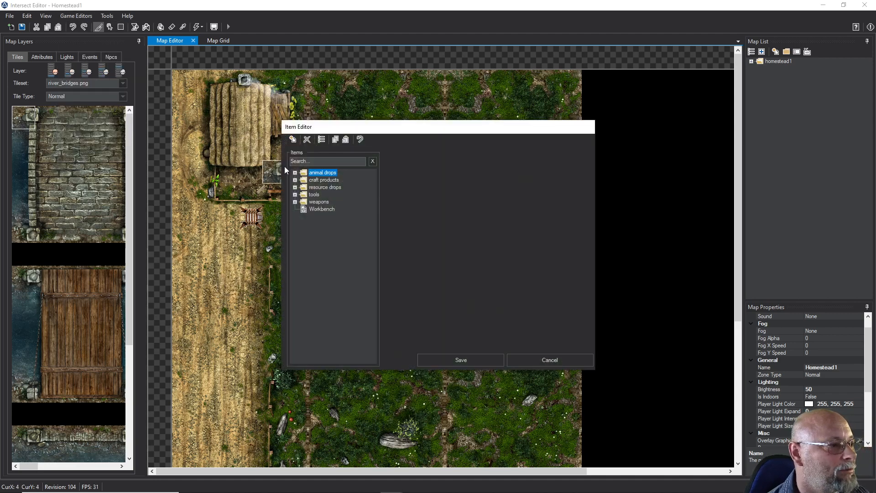
left_click(293, 142)
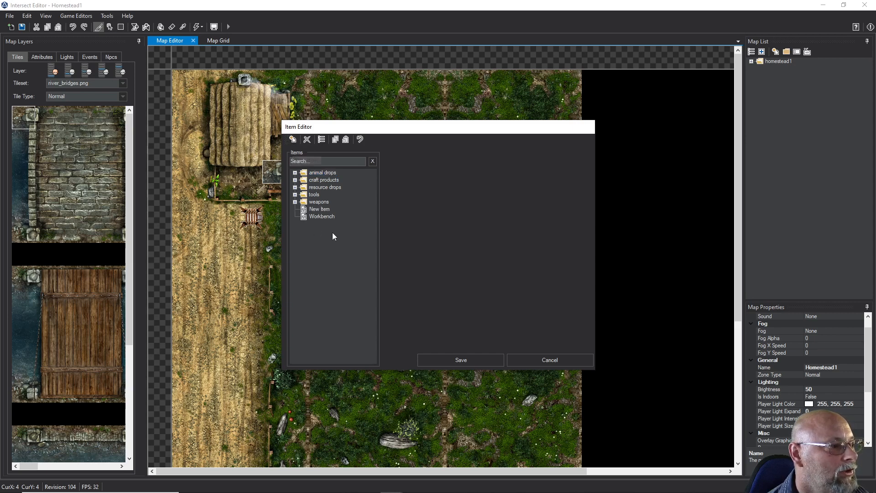
left_click(318, 209)
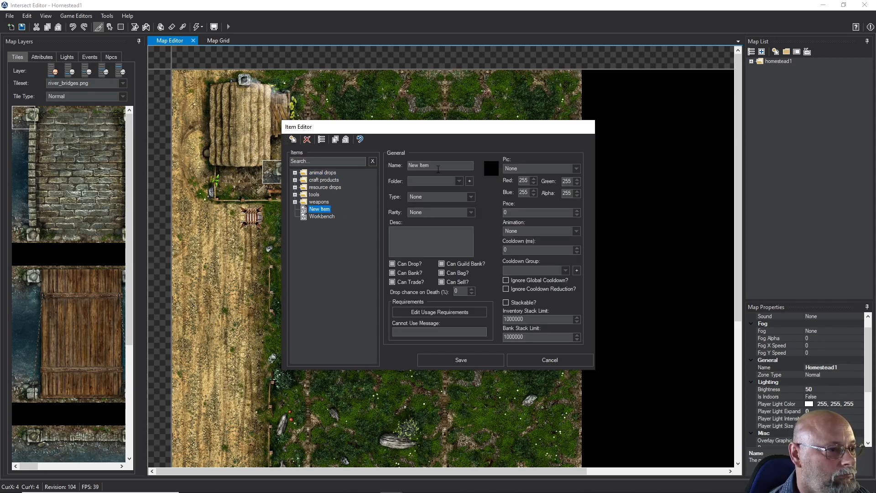
left_click(535, 361)
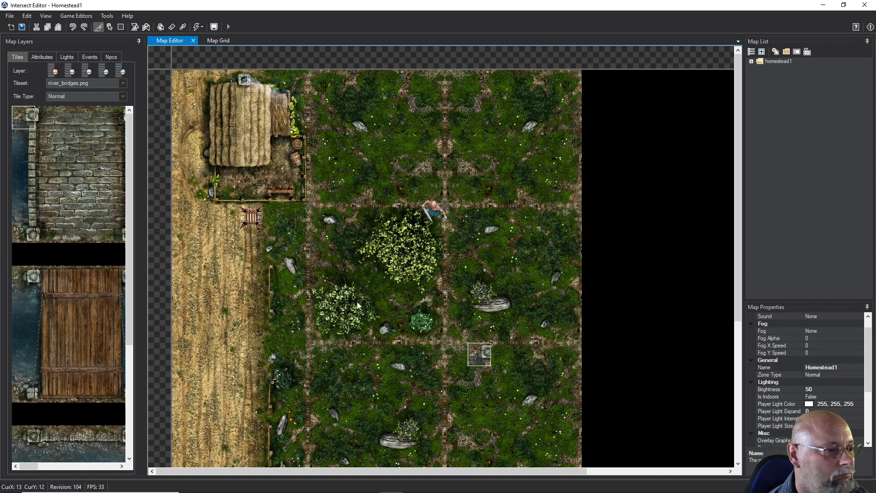
left_click(75, 18)
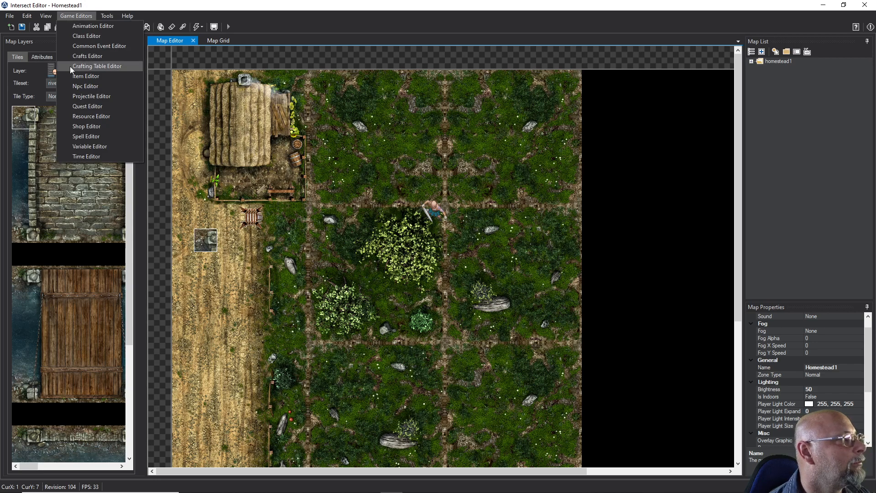
left_click(78, 75)
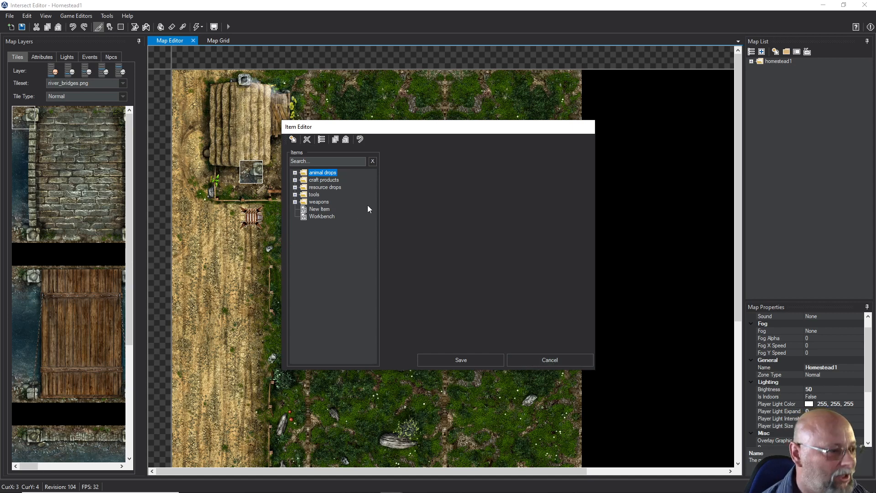
Rename the new item as Simple Arrow and put it in the weapons folder
left_click(311, 209)
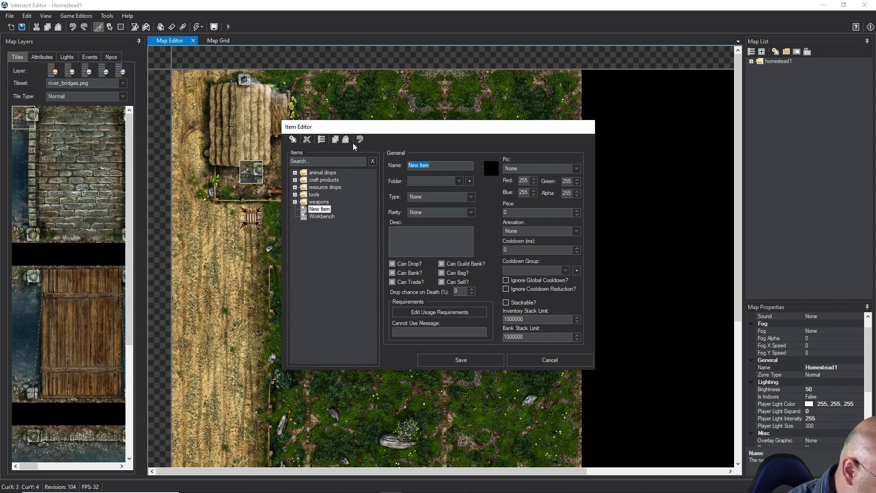
type("Simpl")
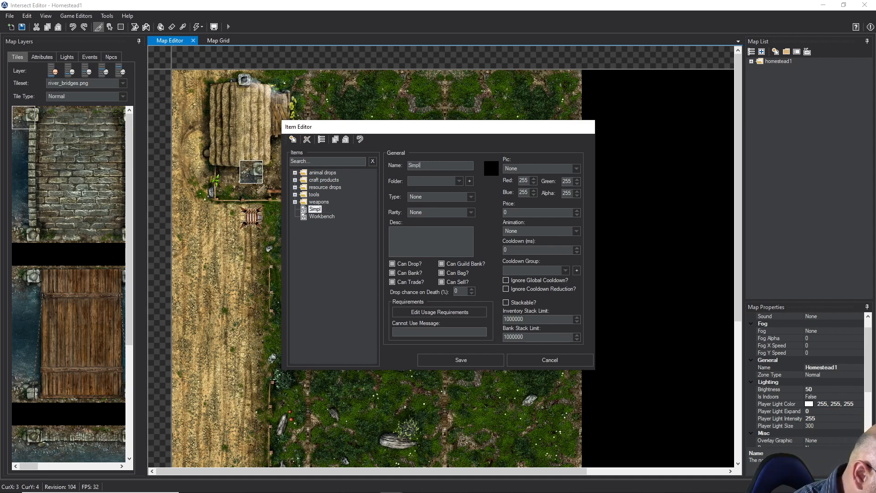
type("e Arrow")
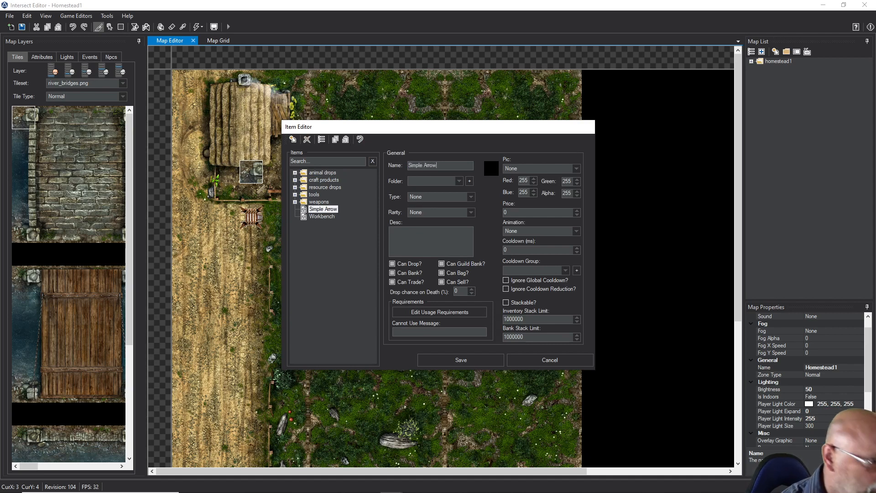
left_click(456, 183)
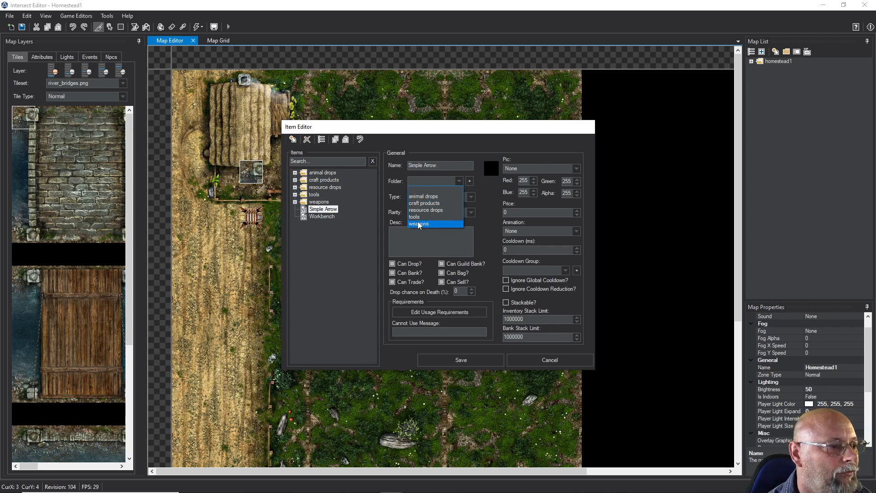
left_click(419, 222)
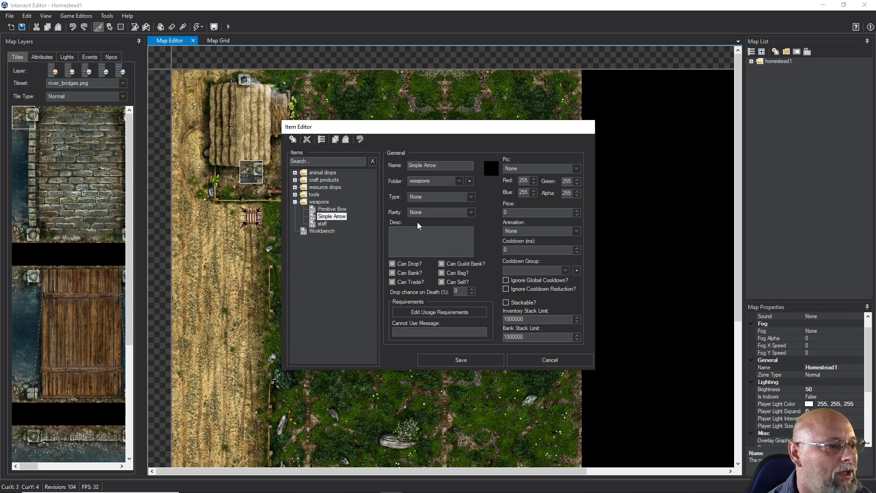
Leave the Simple Arrow's type at None, give it the picture arrow_01.png and set its price to 1
left_click(435, 199)
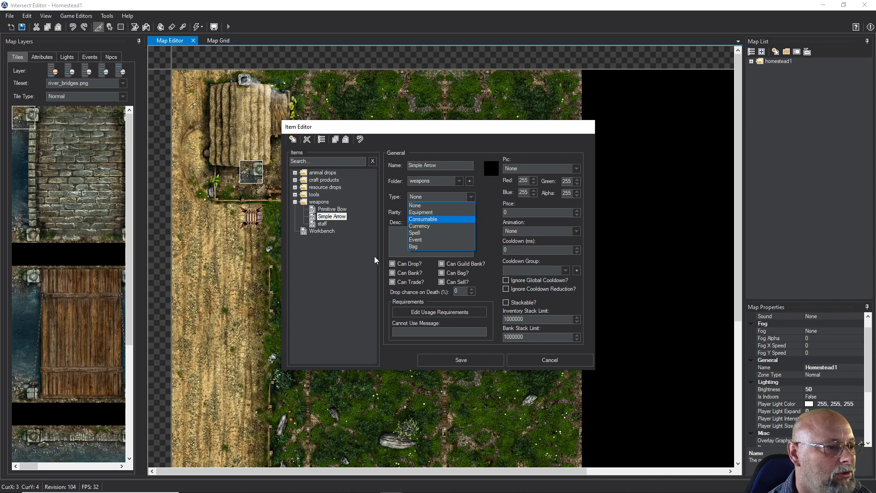
left_click(486, 233)
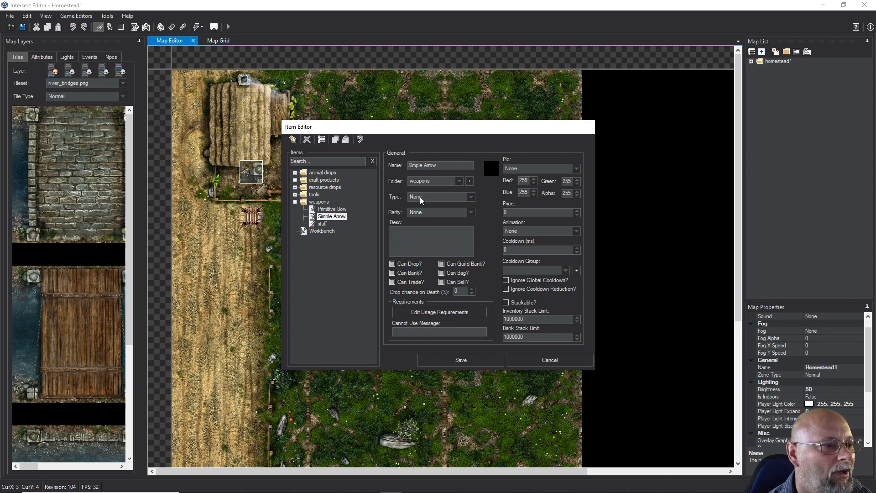
left_click(513, 169)
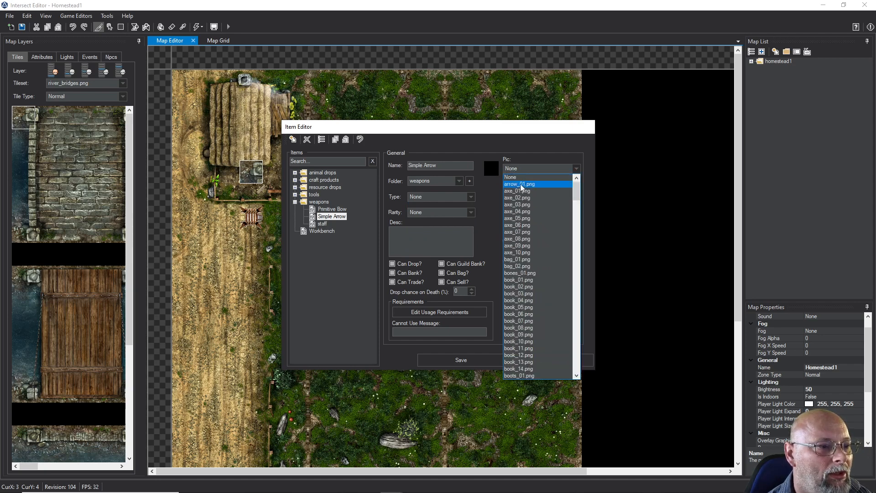
left_click(520, 184)
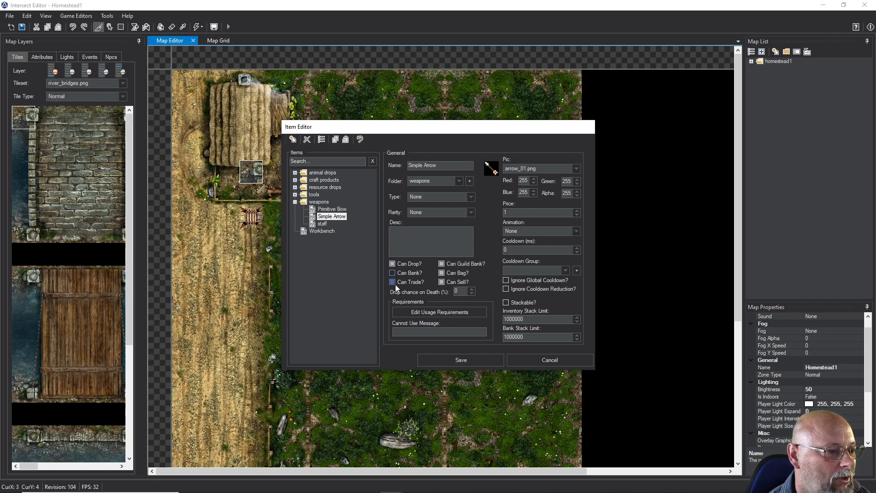
Disallow banking and guild banking for the Simple Arrow, and make it stackable with an inventory stack limit of 12
left_click(442, 264)
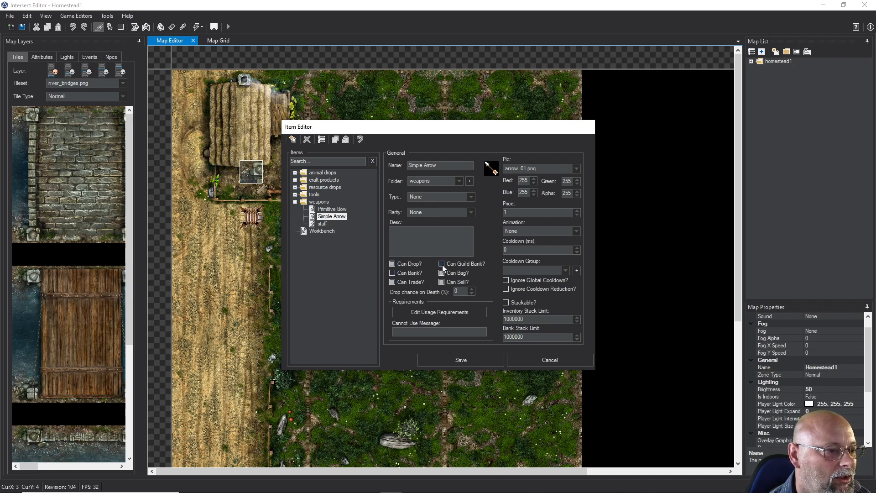
left_click(505, 303)
left_click_drag(525, 318, 508, 319)
type("2")
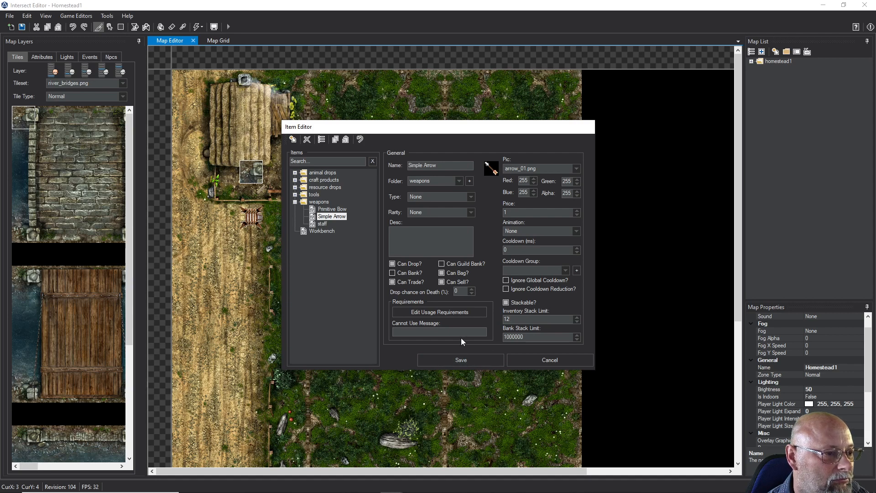
Enter the description "Simple poplar arrow adorned with bird feathers and a steel point." and save the Simple Arrow item
left_click(430, 229)
type("Simpl")
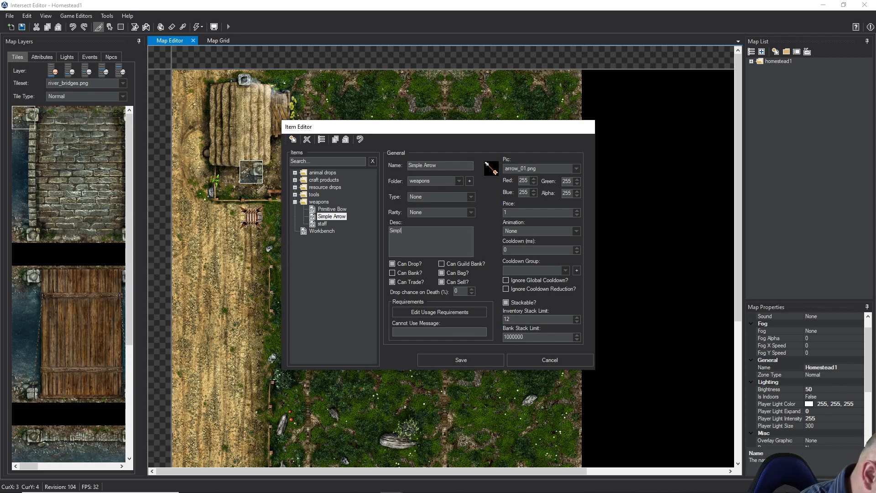
type("e popla")
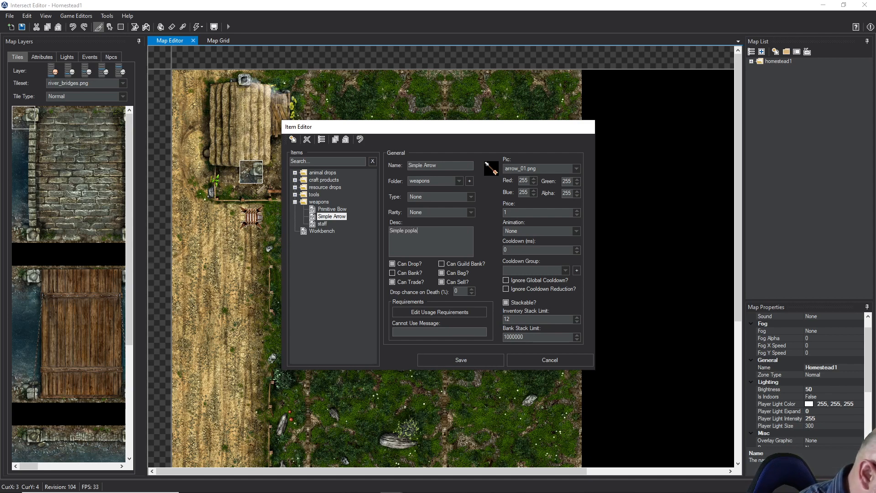
type("r arrow")
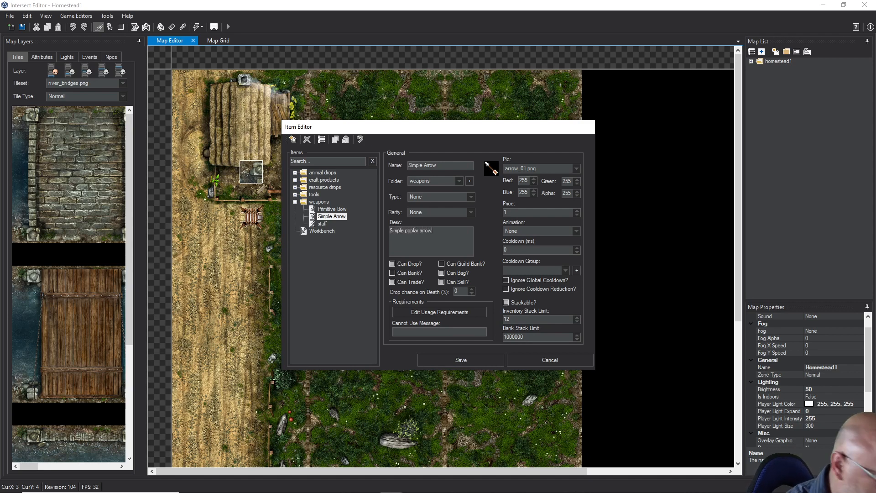
type(".")
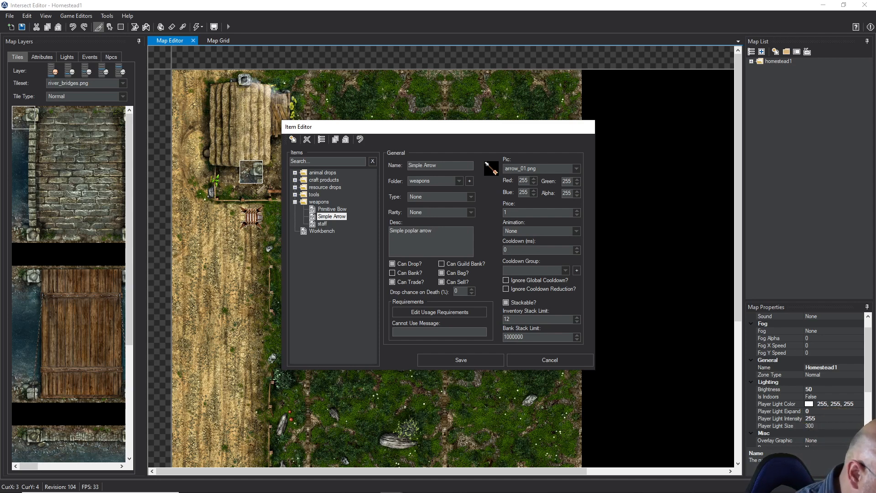
type("adorn")
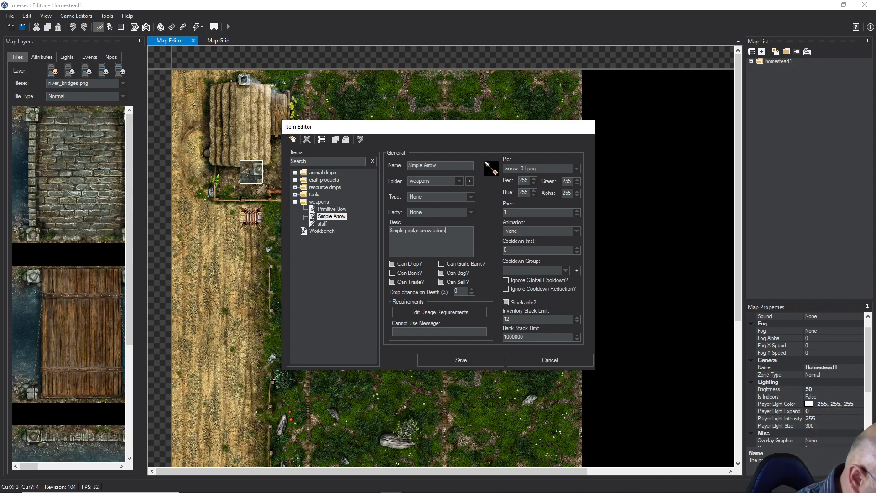
type("ed with")
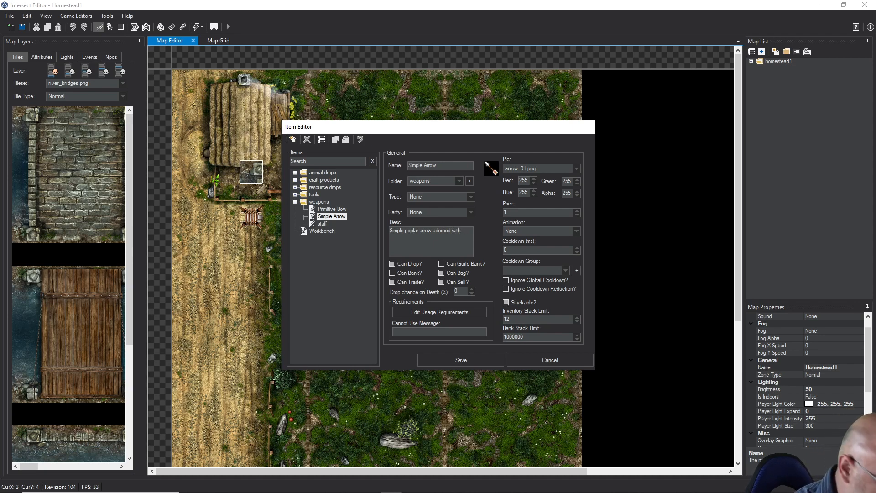
type("bird fea")
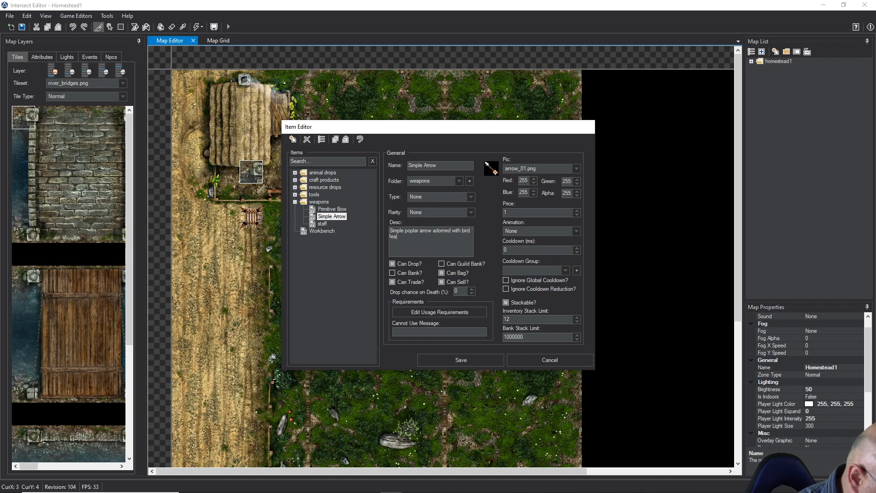
type("thers an")
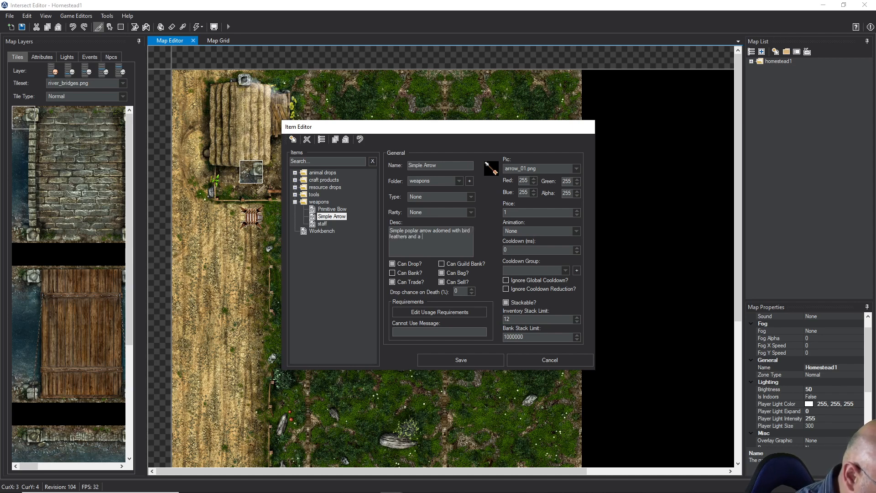
type("d a")
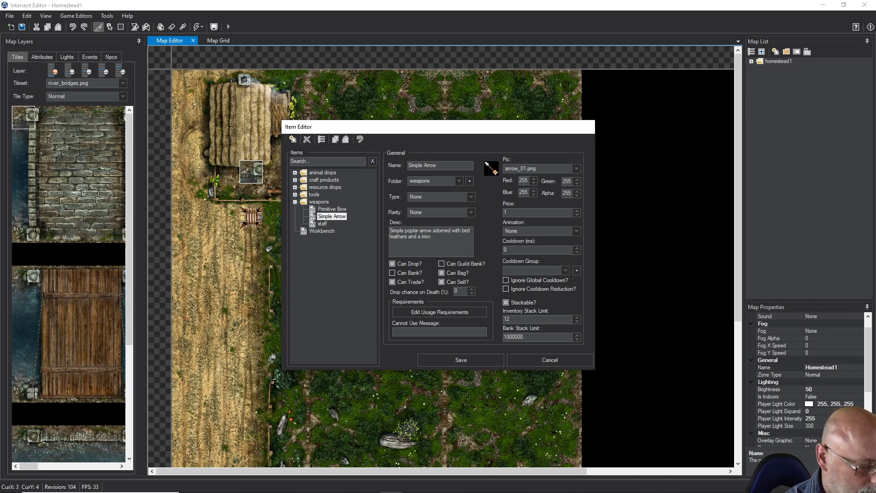
type("ste")
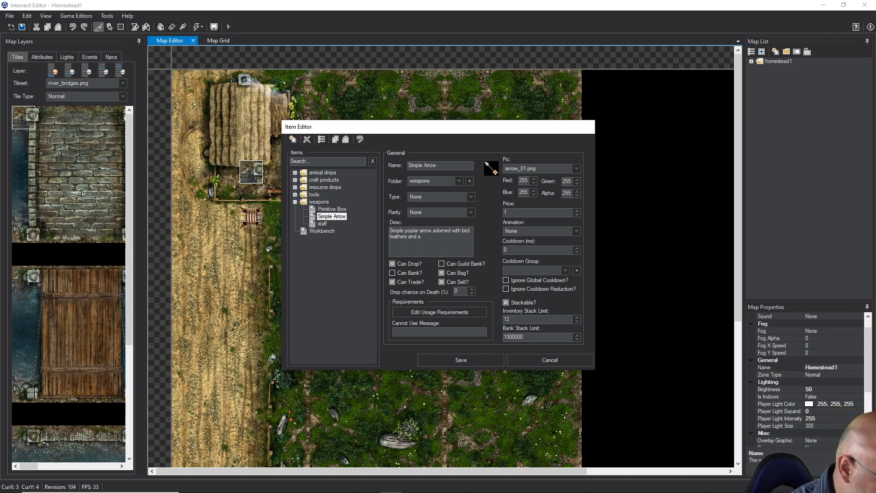
type("el")
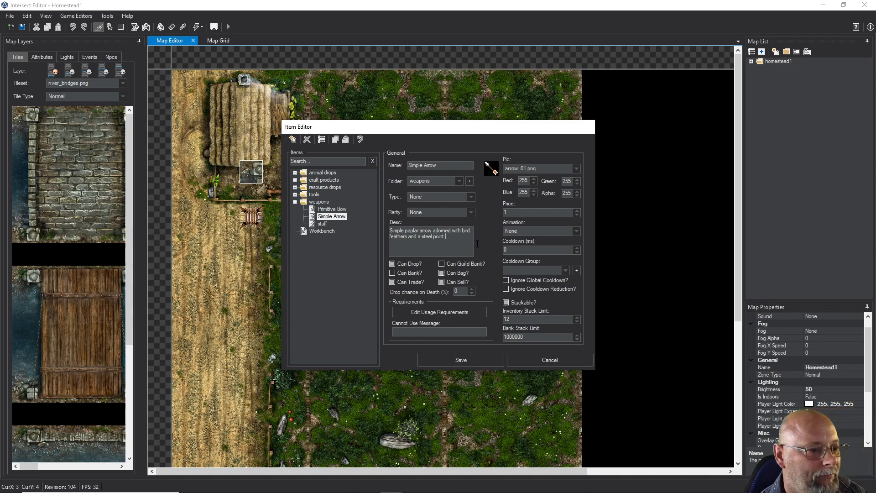
type("point.")
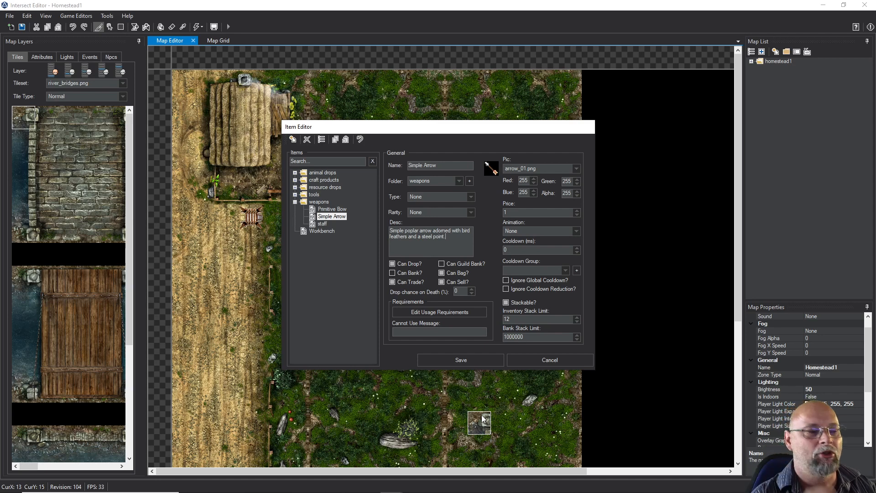
left_click(462, 359)
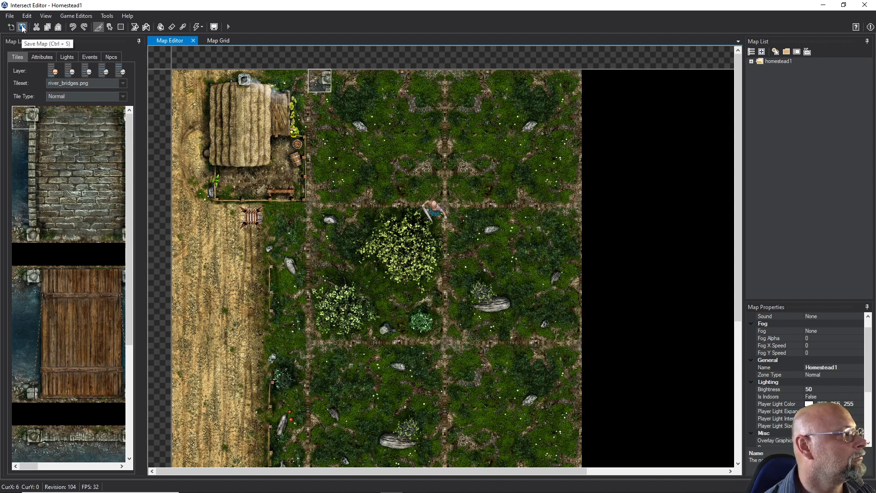
Exit the editor and shut down the running Intersect Server with the exit command
left_click(10, 15)
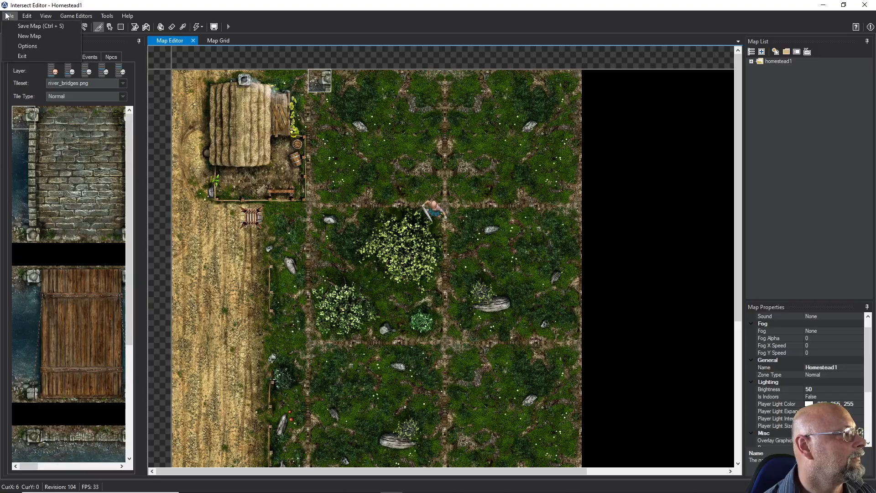
left_click(21, 56)
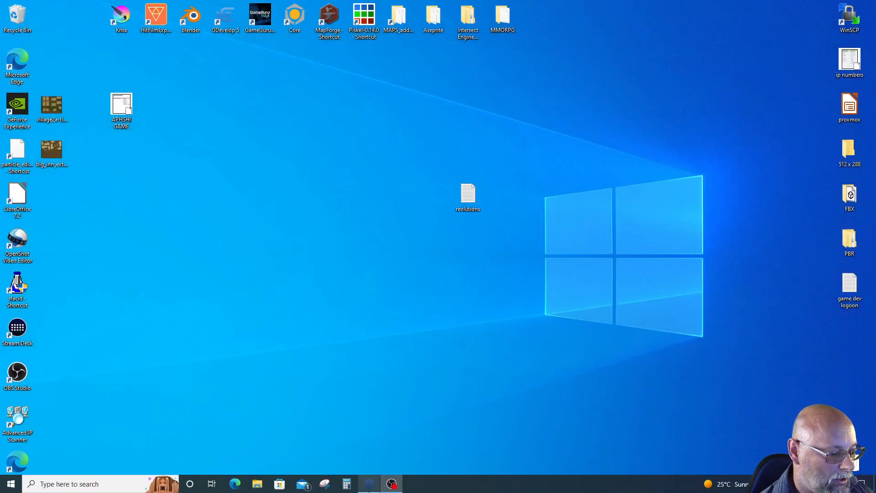
left_click(369, 486)
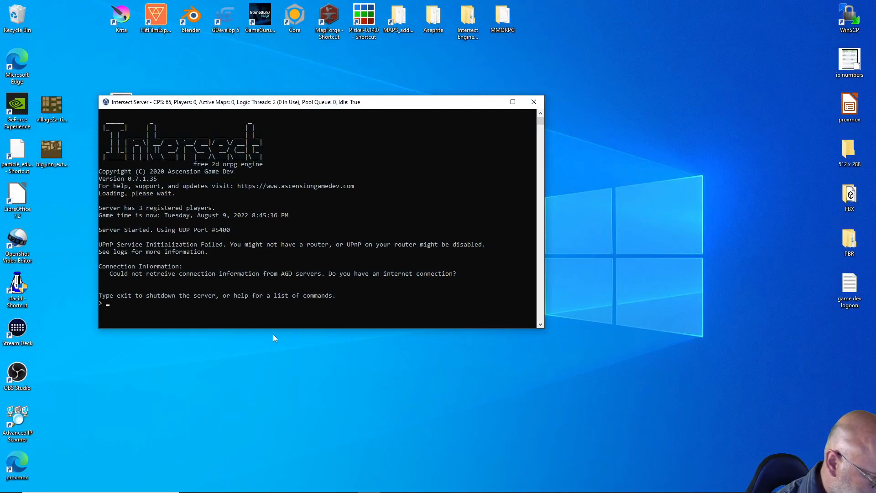
type("exit")
key("Return")
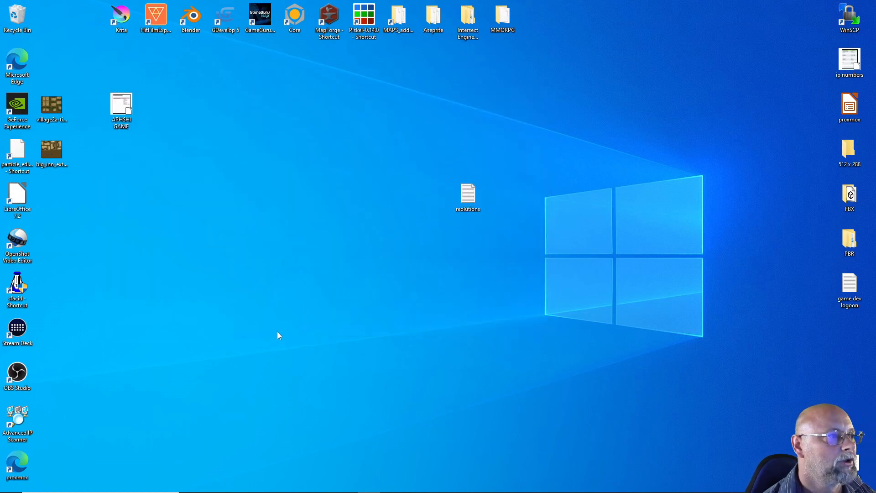
Start Intersect Server again from the Server folder of Intersect Engine 7-1-35
double_click(466, 30)
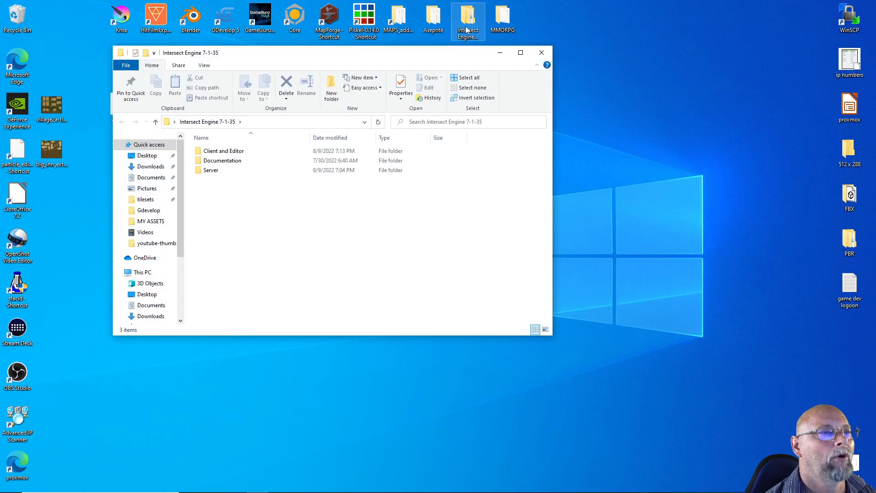
double_click(211, 170)
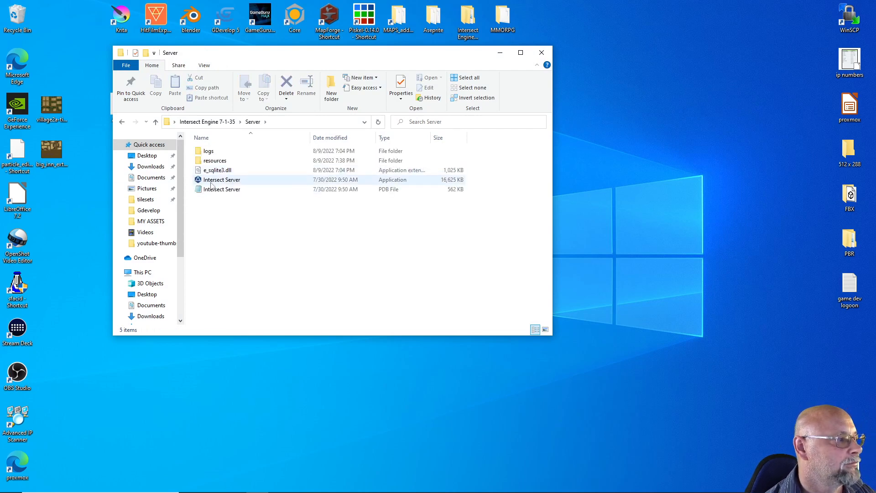
double_click(212, 180)
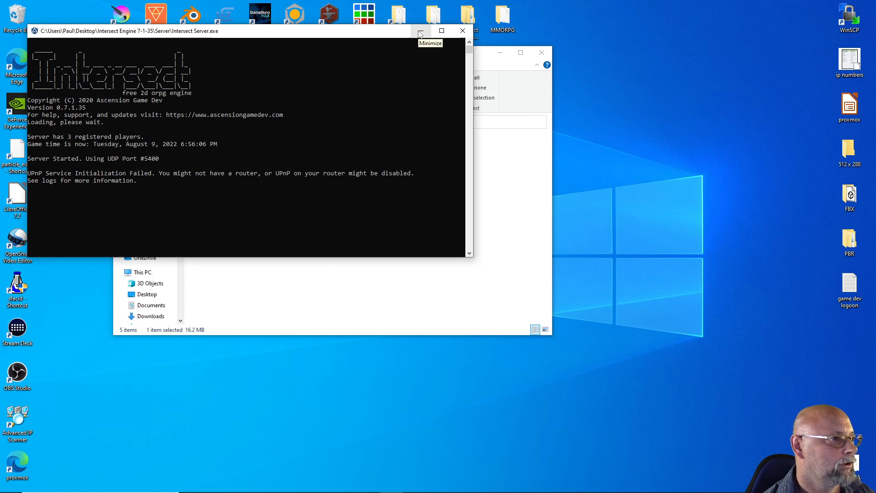
Launch Intersect Editor from the Client and Editor folder of Intersect Engine 7-1-35 and log in with the remembered credentials
left_click(420, 34)
left_click(293, 249)
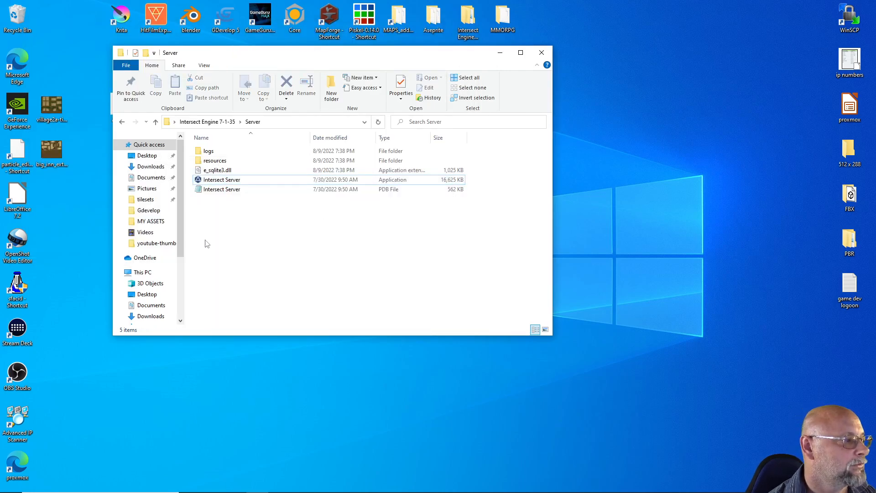
left_click(156, 121)
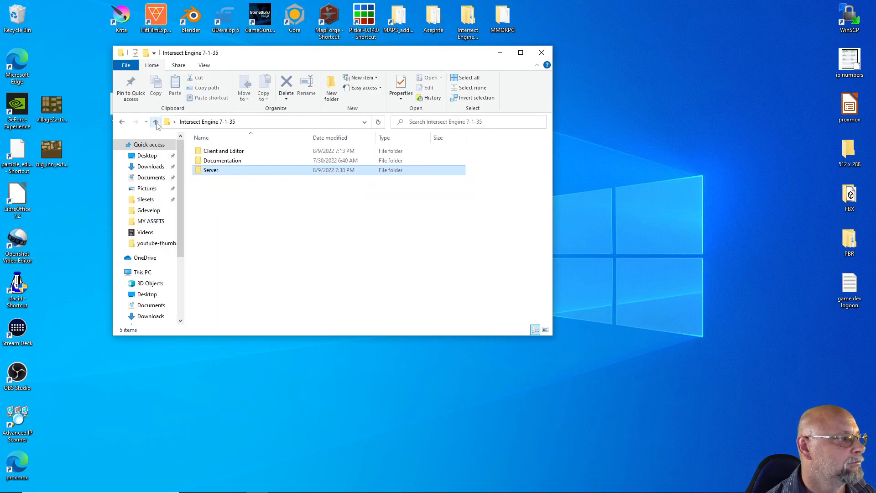
double_click(206, 151)
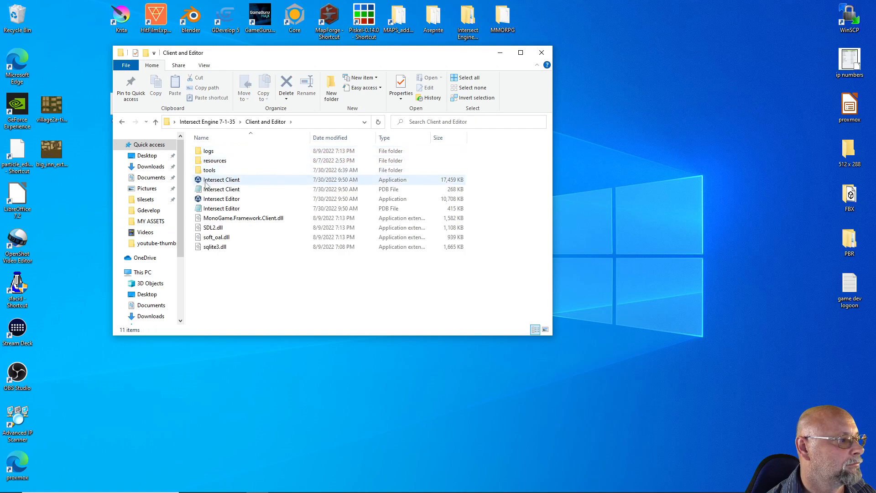
double_click(211, 198)
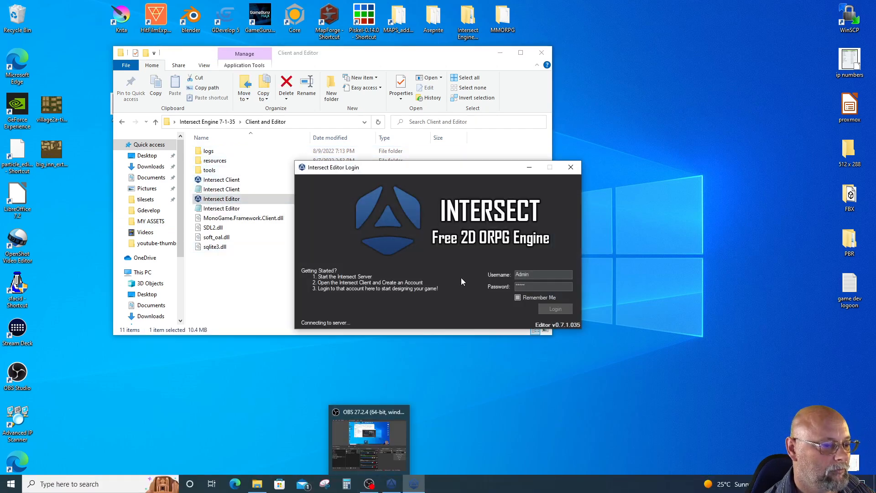
left_click(549, 309)
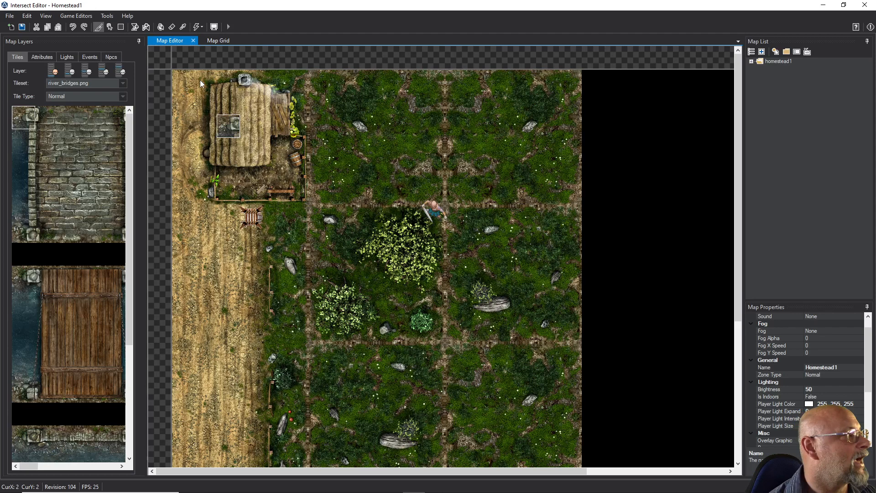
Set the male paperdoll of the Primitive Bow in the weapons folder to male_bow1.png and save the item
left_click(89, 16)
left_click(81, 76)
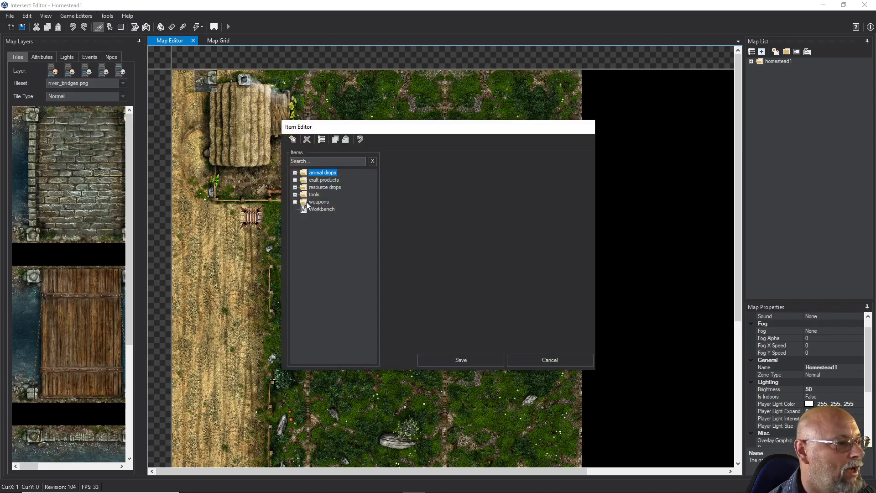
double_click(307, 202)
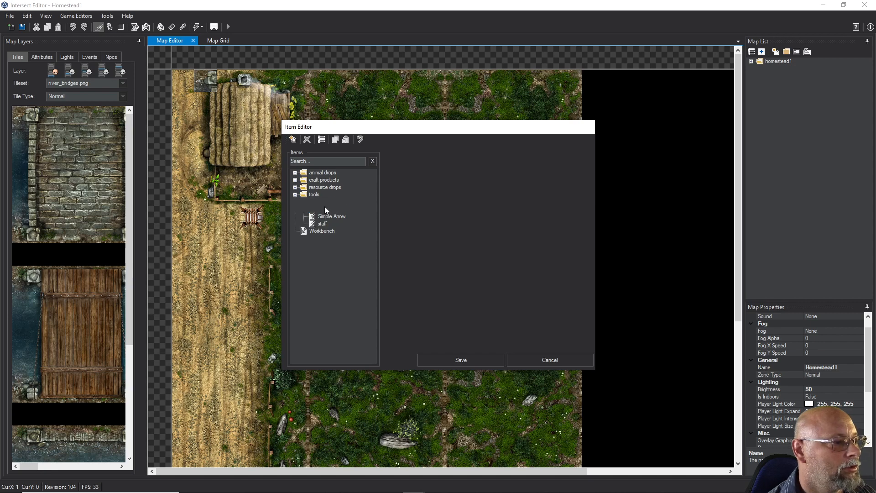
left_click(324, 209)
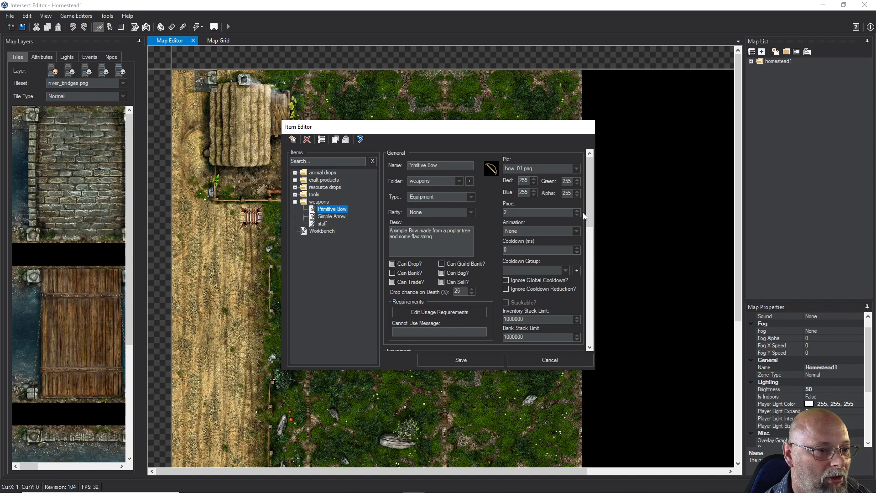
left_click_drag(587, 217, 568, 318)
left_click(459, 270)
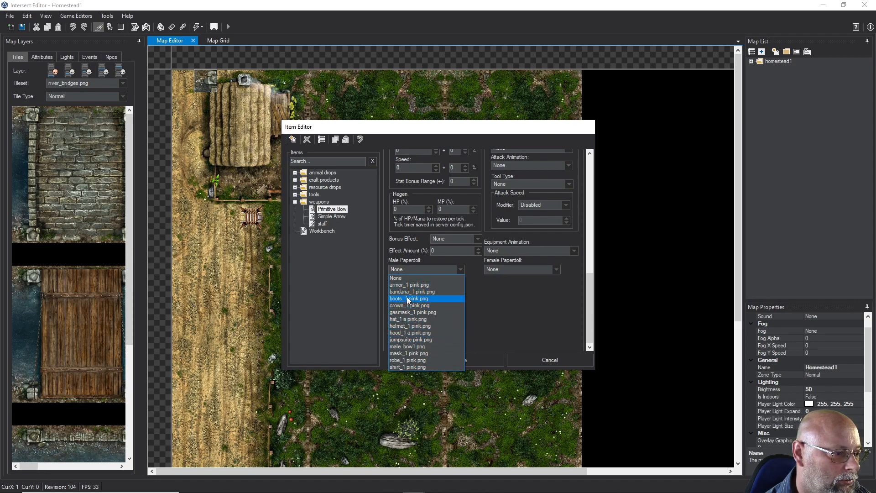
left_click(409, 346)
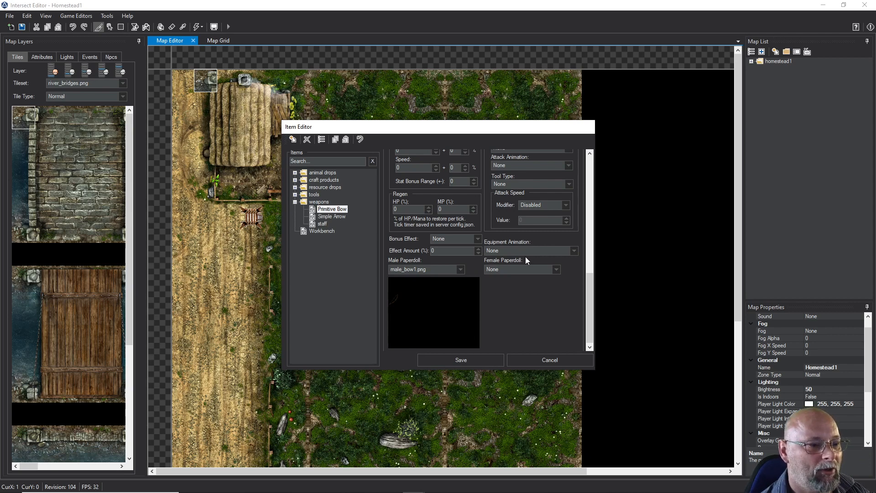
left_click(460, 360)
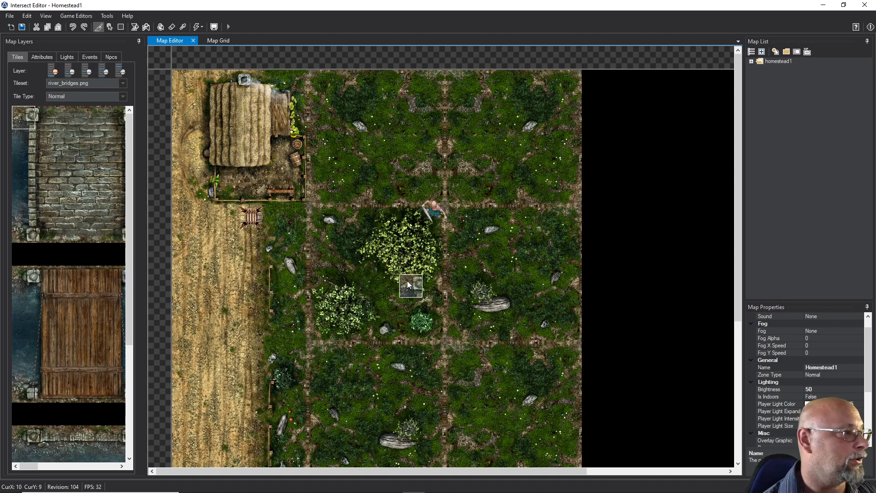
Create a new projectile in the Projectile Editor and name it arrow1
left_click(70, 14)
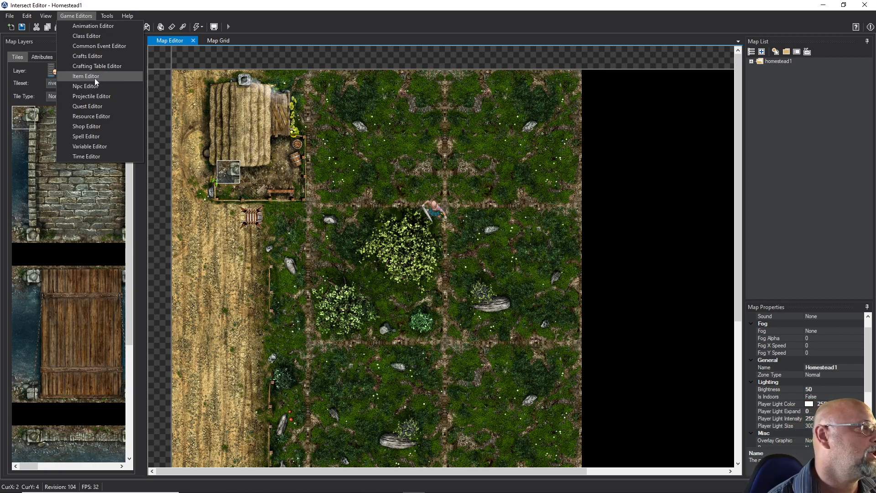
left_click(87, 95)
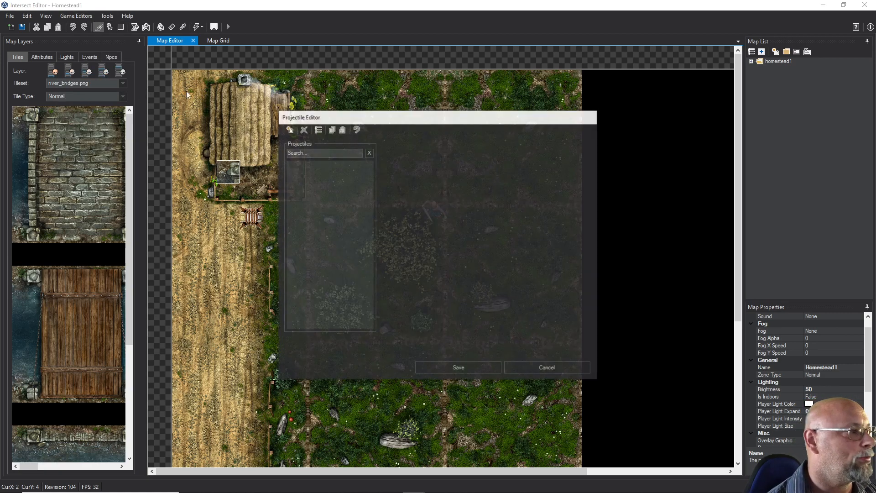
left_click_drag(448, 121, 449, 109)
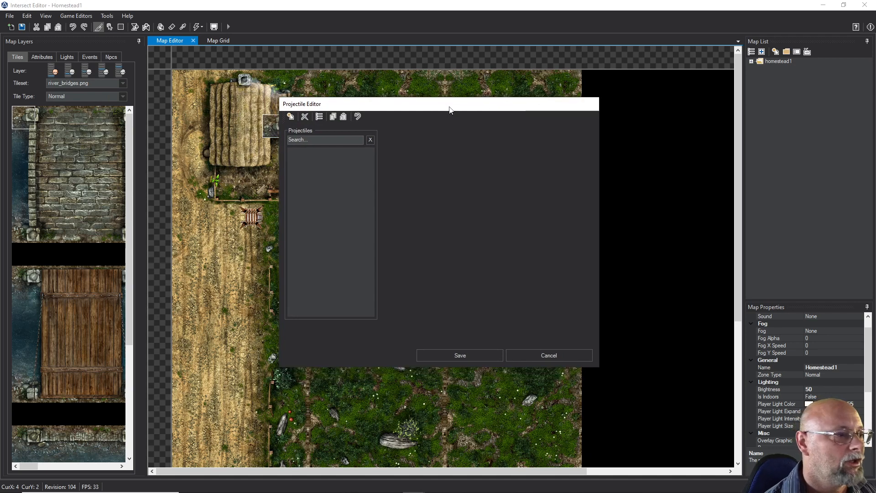
left_click(290, 118)
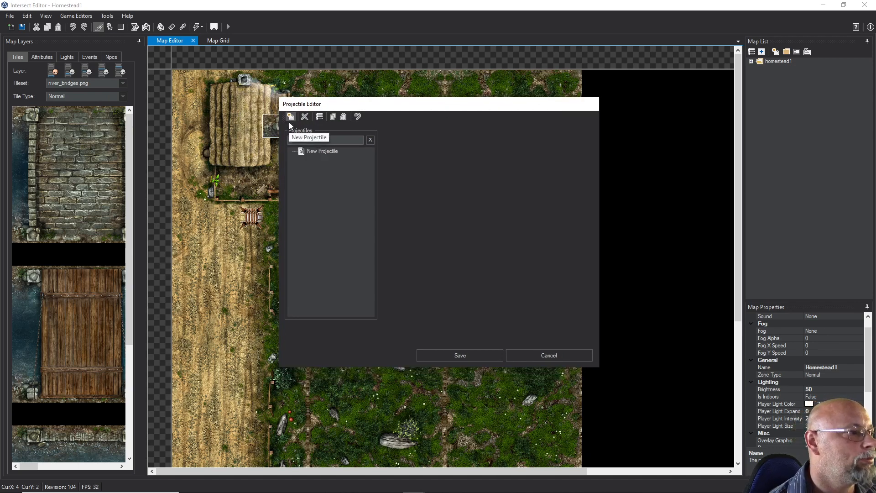
left_click(305, 151)
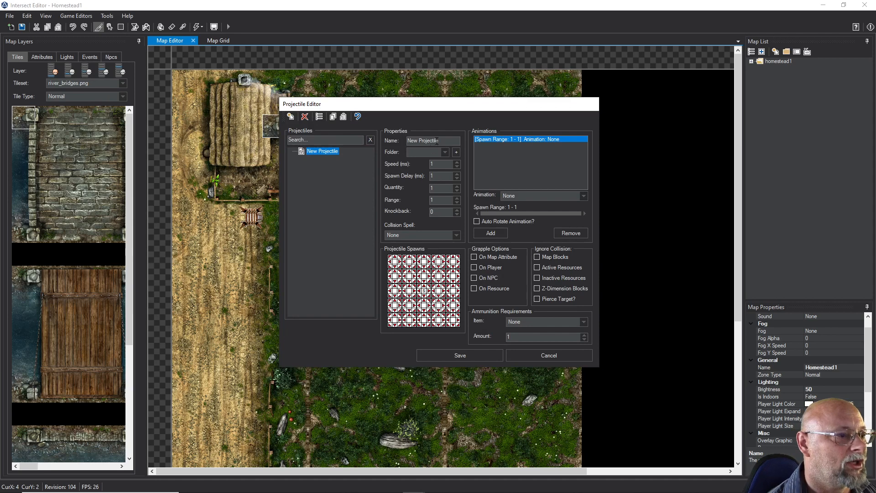
left_click_drag(436, 140, 404, 137)
type("a")
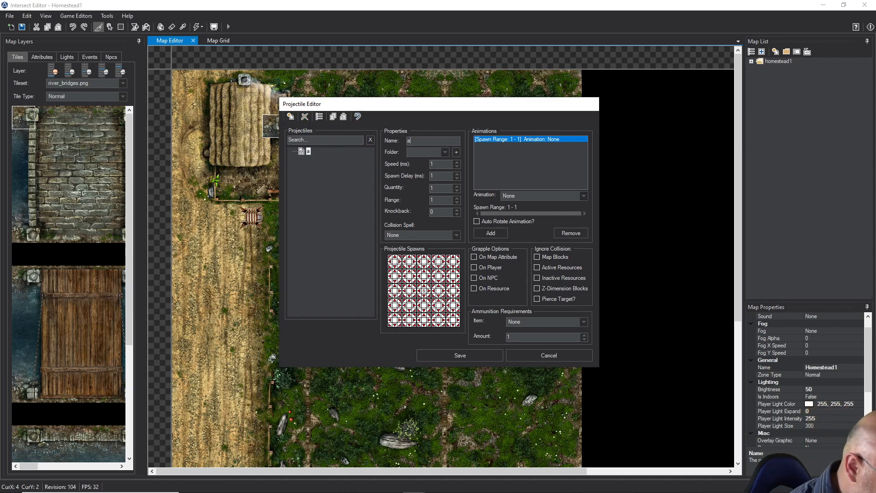
type("rrow")
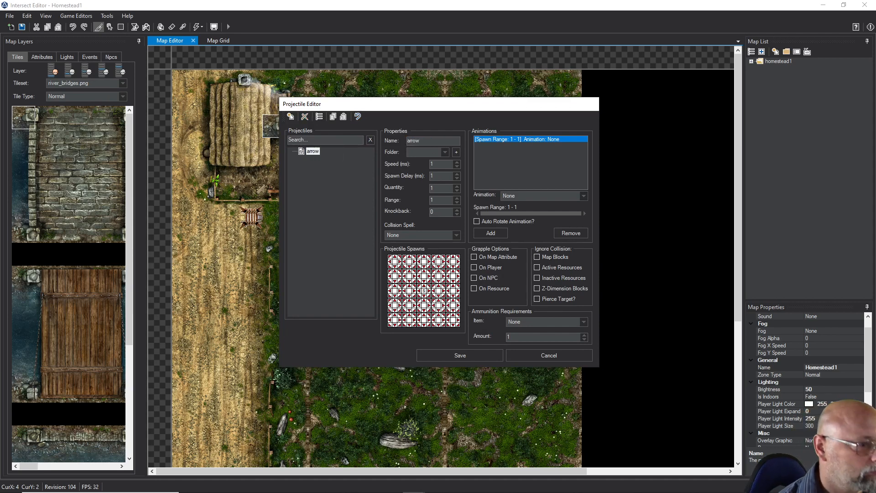
type("1")
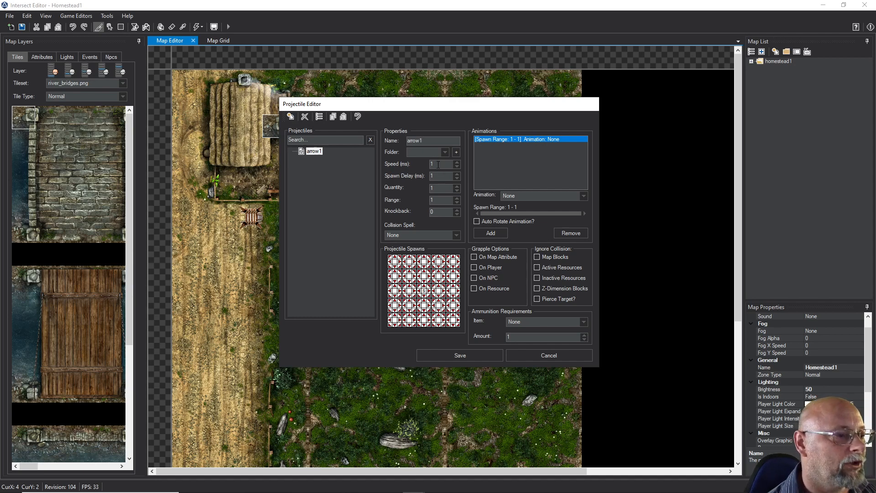
Set the arrow1 projectile's spawn delay to 250 ms and its speed to 100 ms
left_click_drag(438, 165, 427, 163)
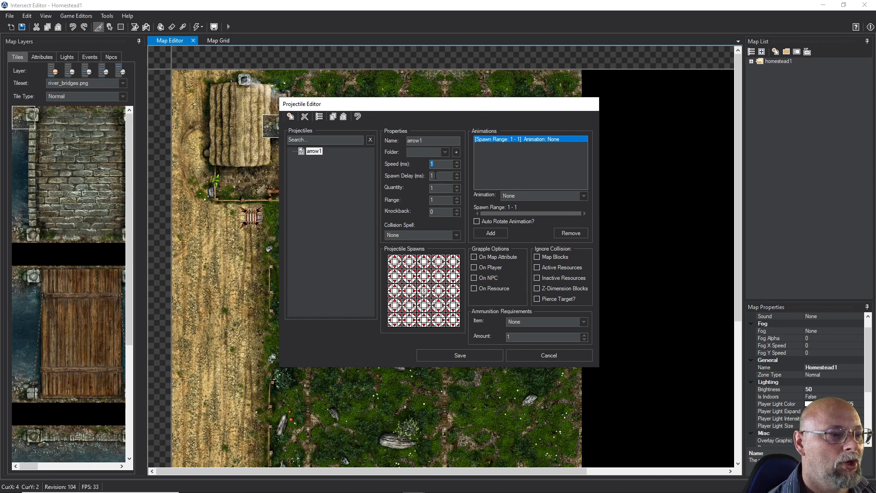
left_click(434, 175)
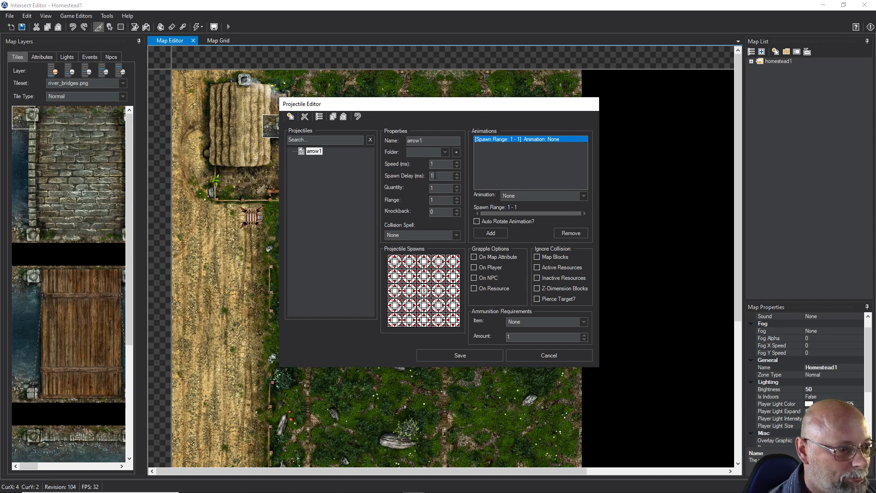
type("00")
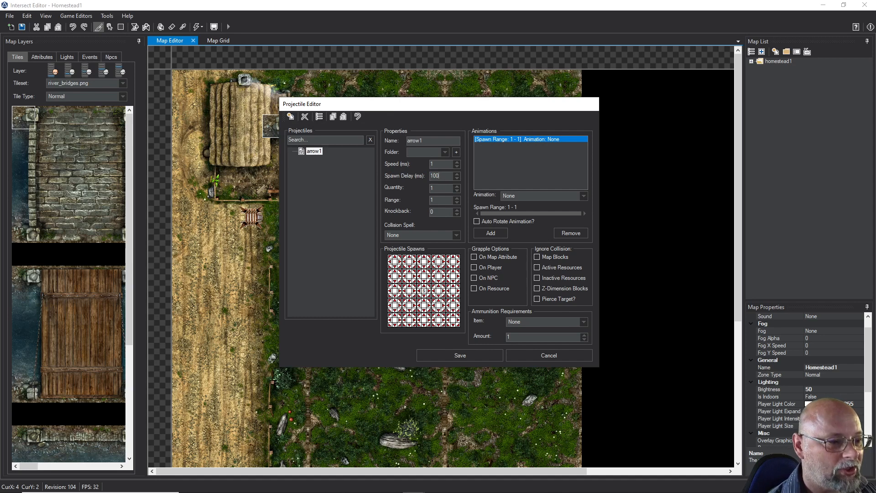
key("BackSpace")
key("BackSpace")
key("BackSpace")
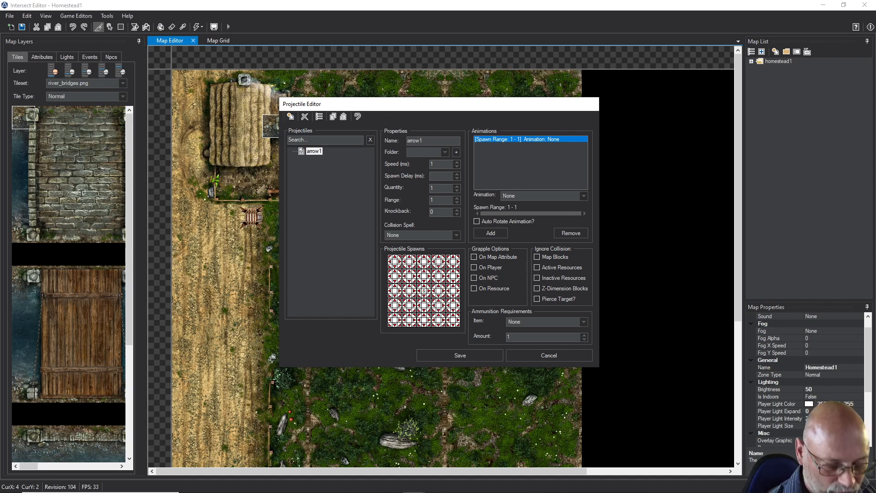
type("250")
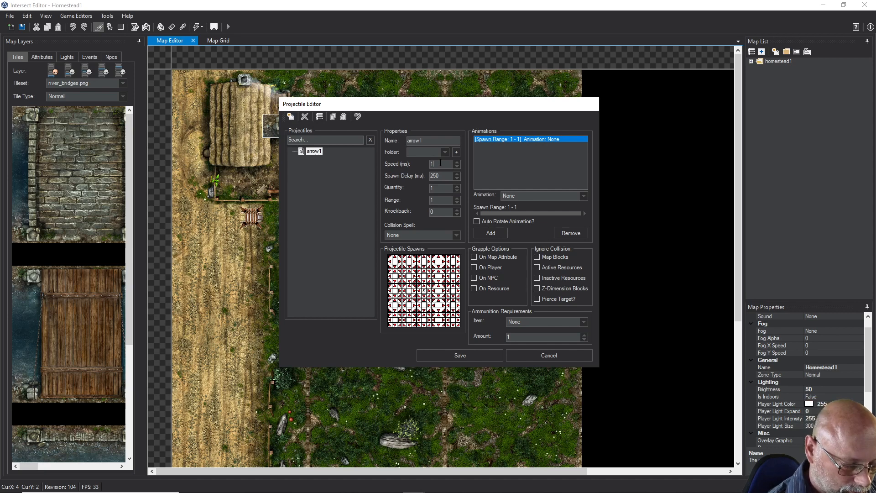
key("BackSpace")
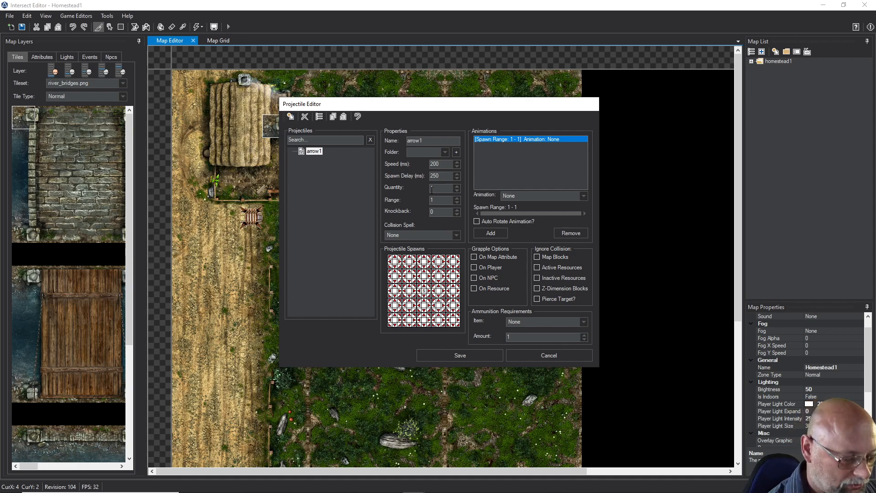
key("BackSpace")
key("BackSpace")
key("BackSpace")
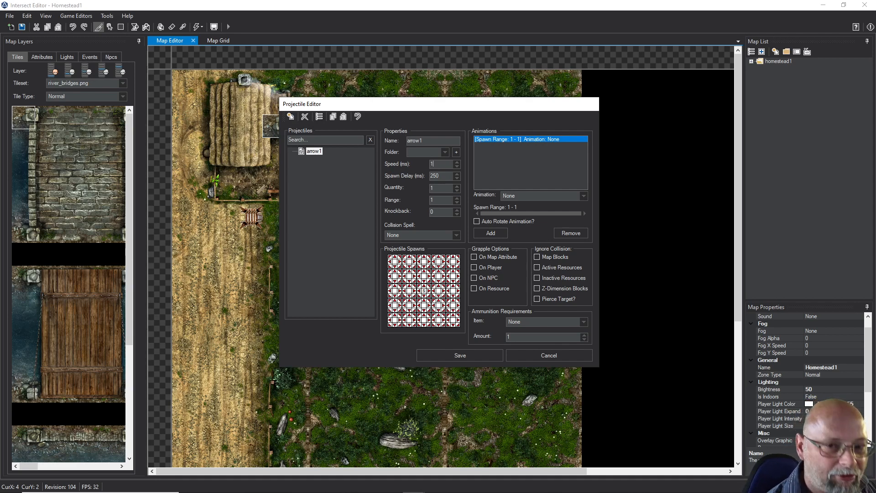
type("100")
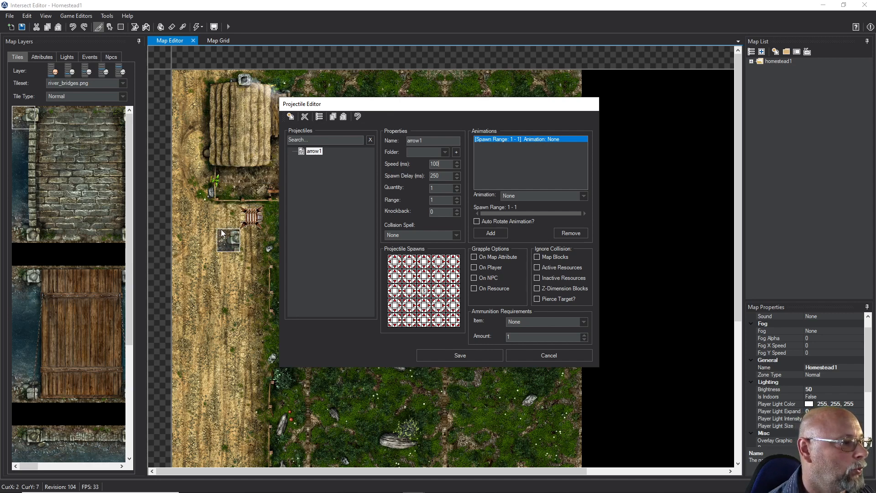
Make arrow1 ignore collisions with active and inactive resources, and set Simple Arrow as its required ammunition item
left_click_drag(389, 105, 417, 249)
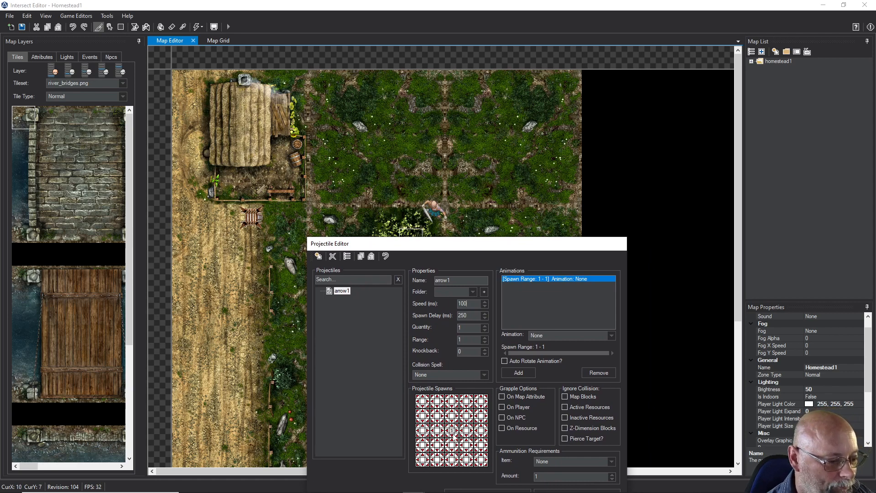
left_click_drag(446, 248, 431, 127)
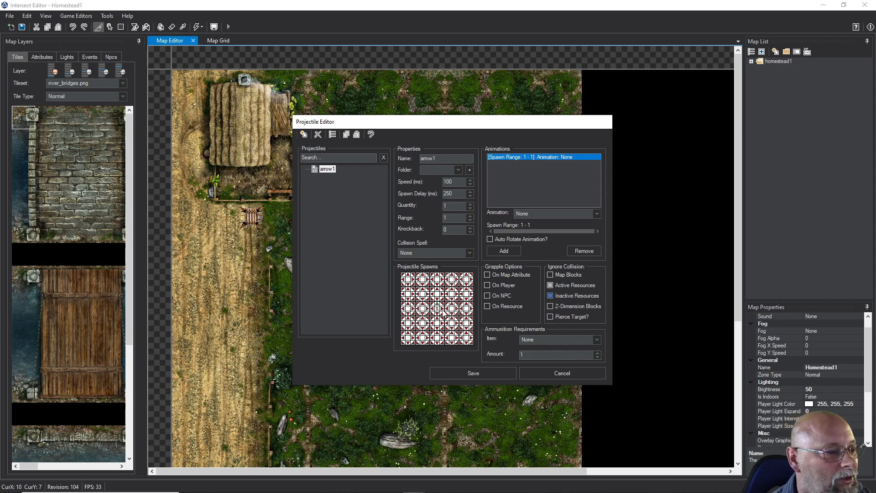
left_click(530, 339)
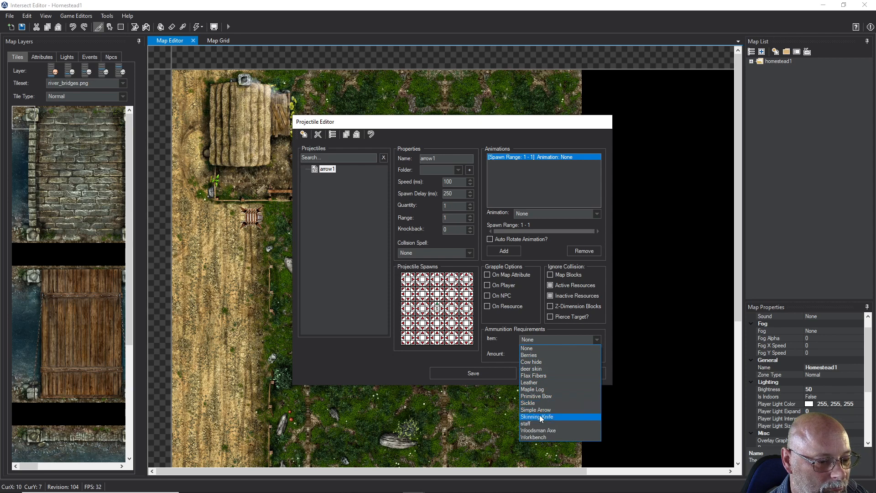
left_click(539, 396)
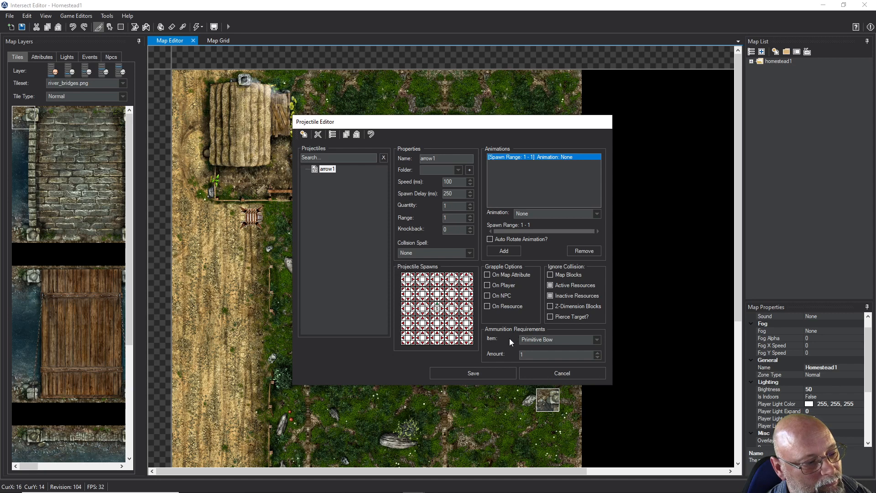
left_click(597, 339)
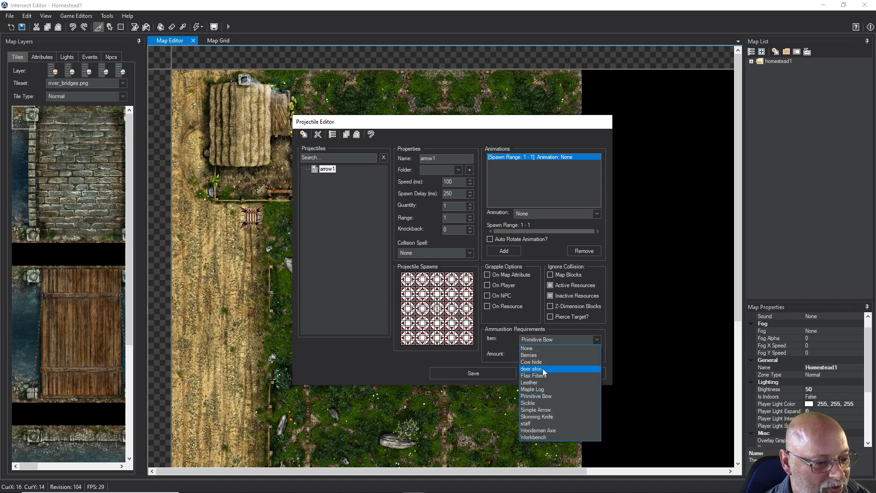
left_click(532, 409)
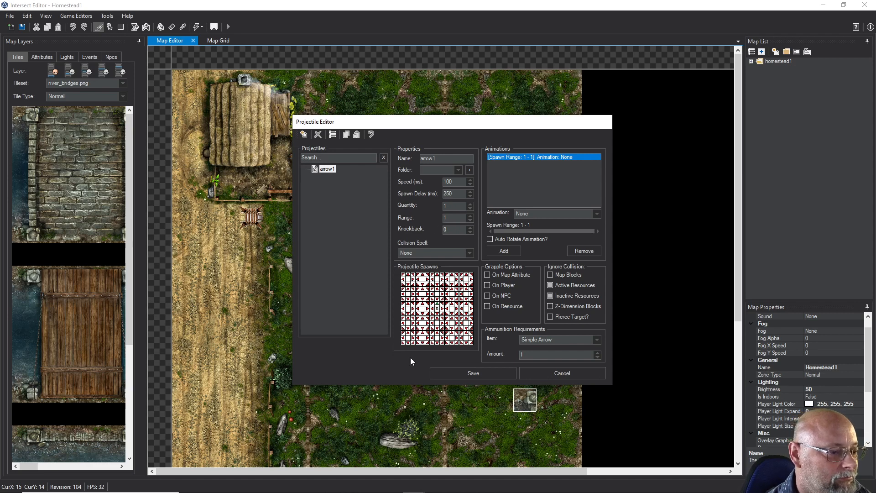
left_click(518, 214)
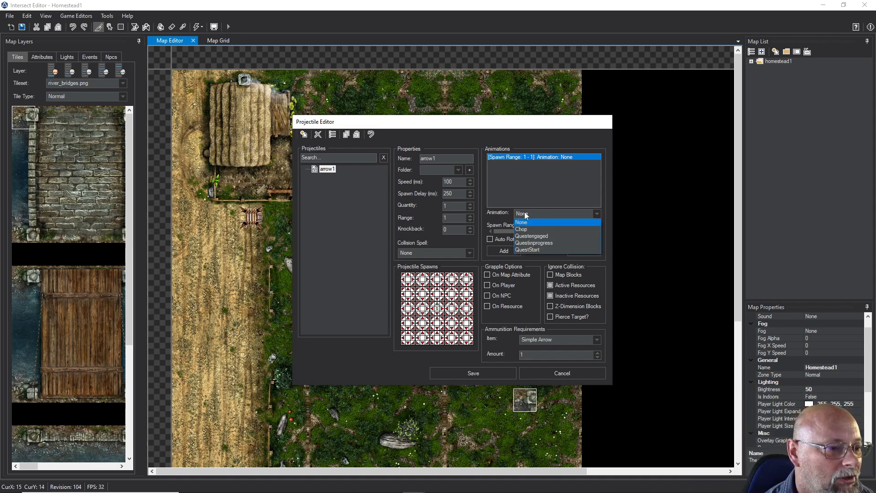
left_click(527, 201)
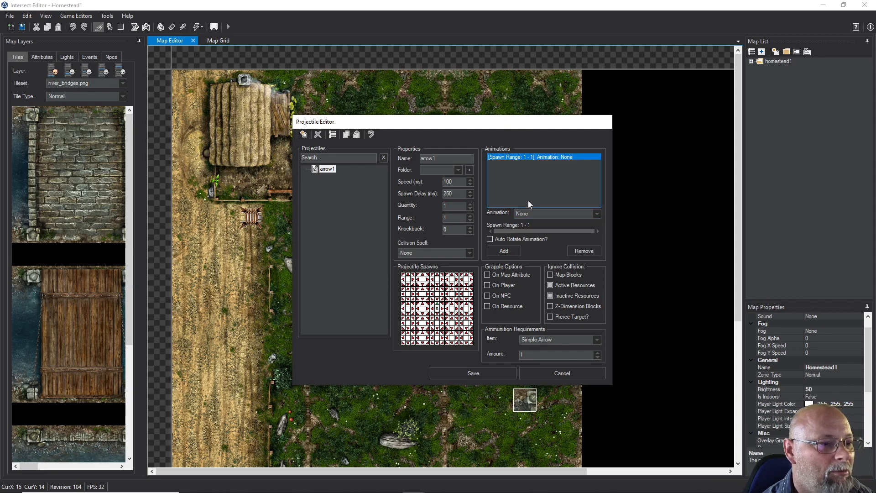
Save the arrow1 projectile and open the Primitive Bow from the weapons folder in the Item Editor
left_click(471, 372)
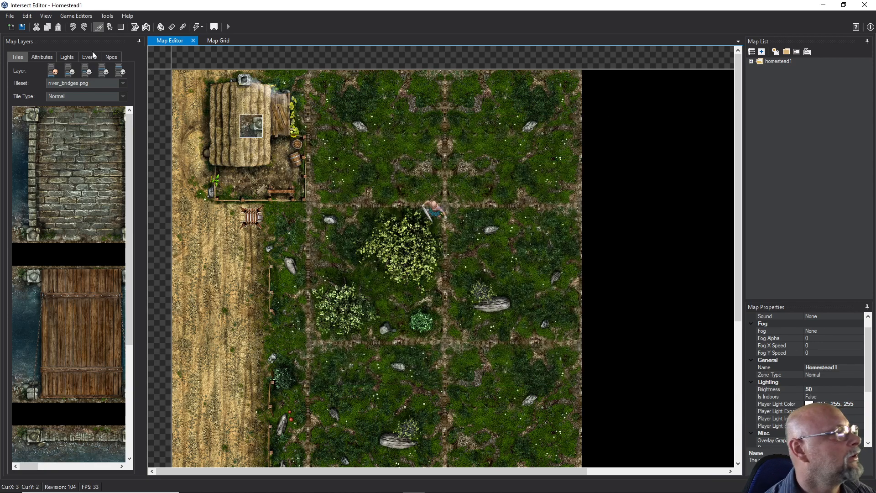
left_click(77, 16)
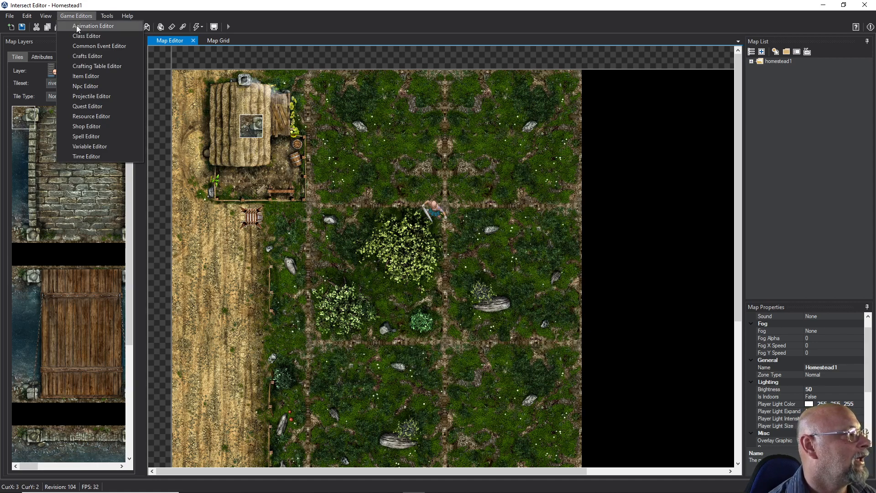
left_click(79, 76)
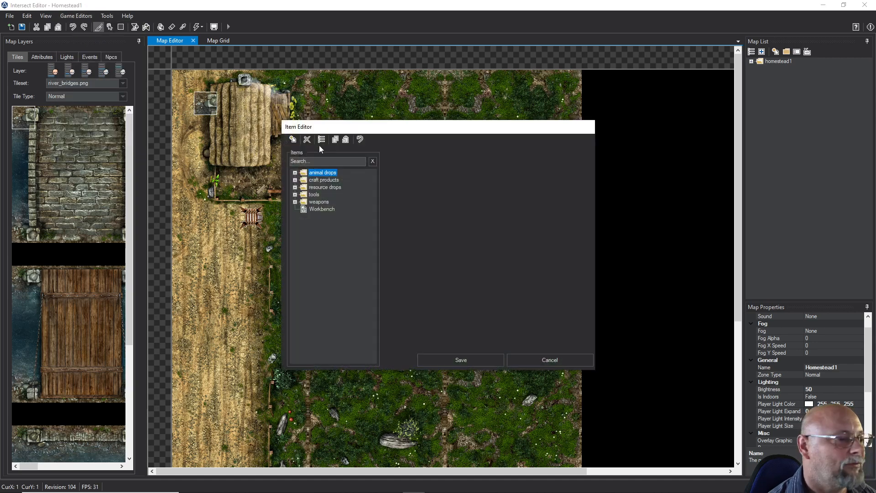
double_click(304, 204)
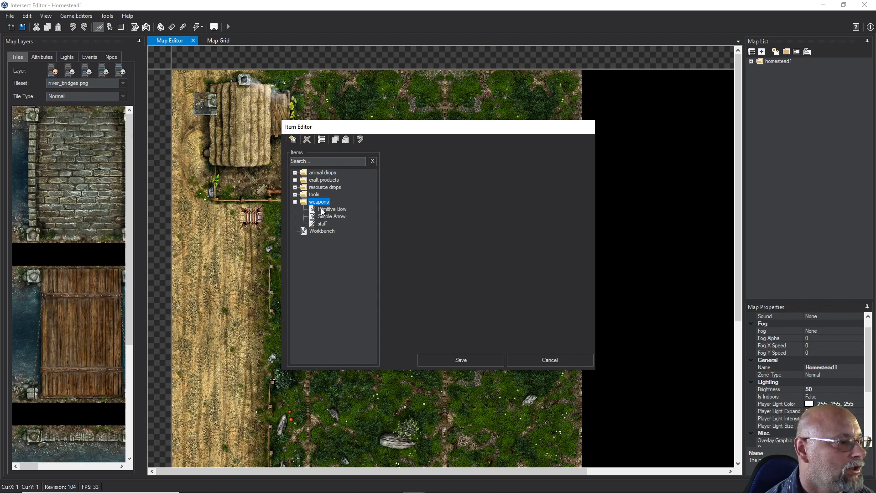
left_click(321, 209)
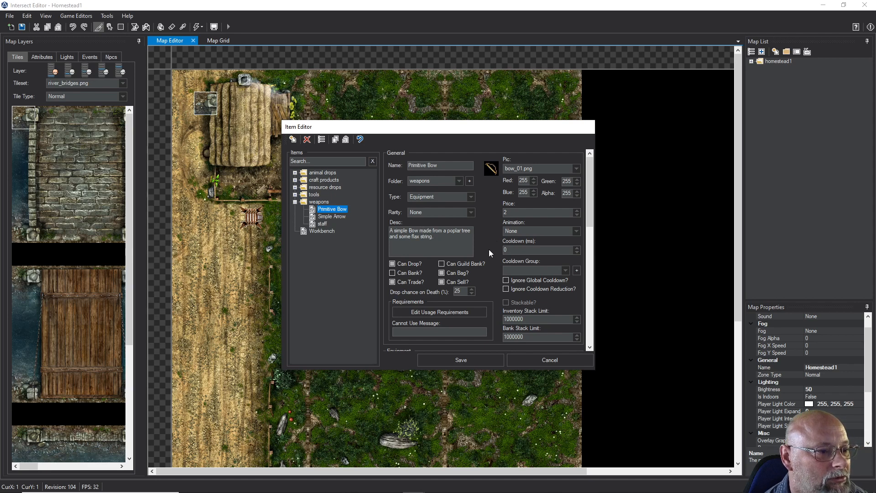
Assign arrow1 as the Primitive Bow's projectile and save the item
scroll(489, 253, "down", 1)
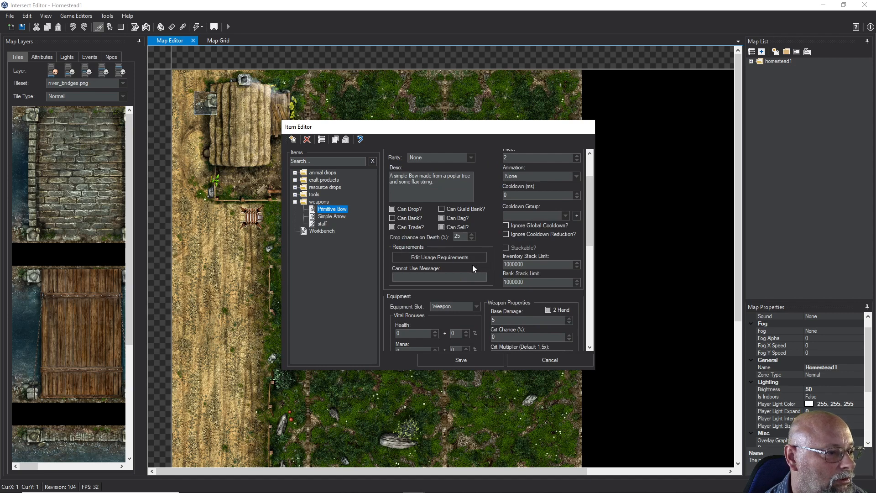
scroll(474, 268, "down", 1)
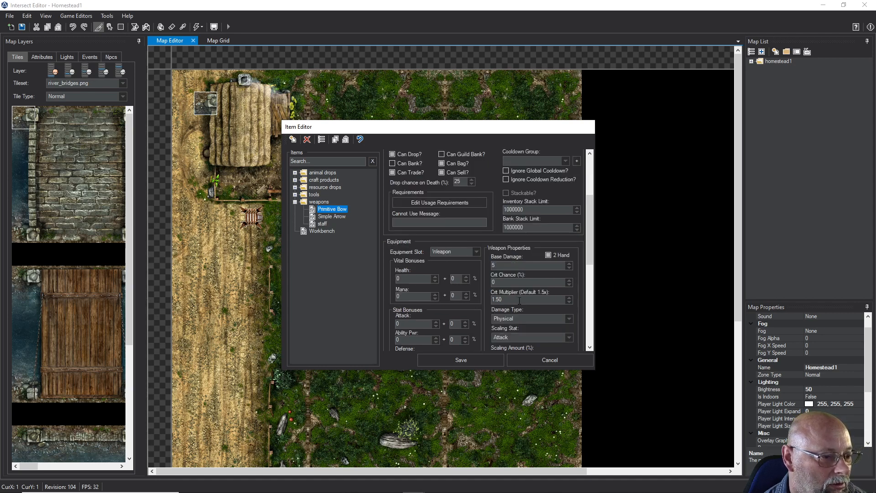
scroll(523, 306, "down", 1)
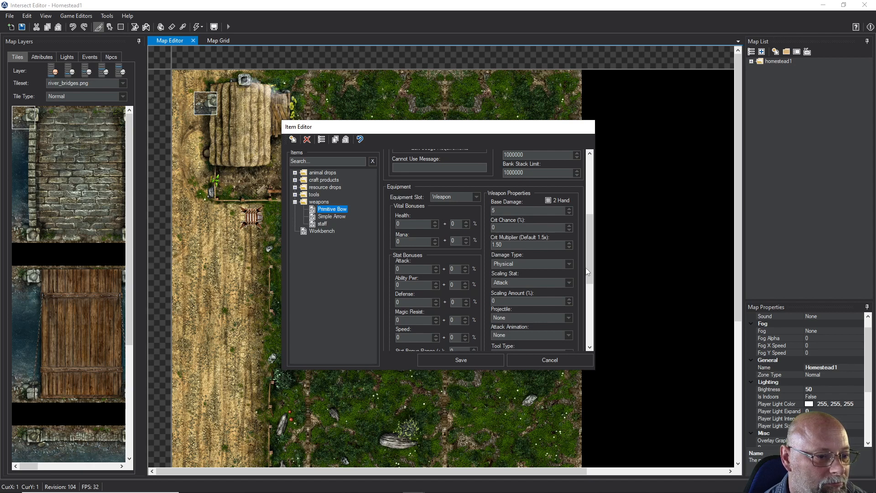
left_click_drag(589, 269, 587, 305)
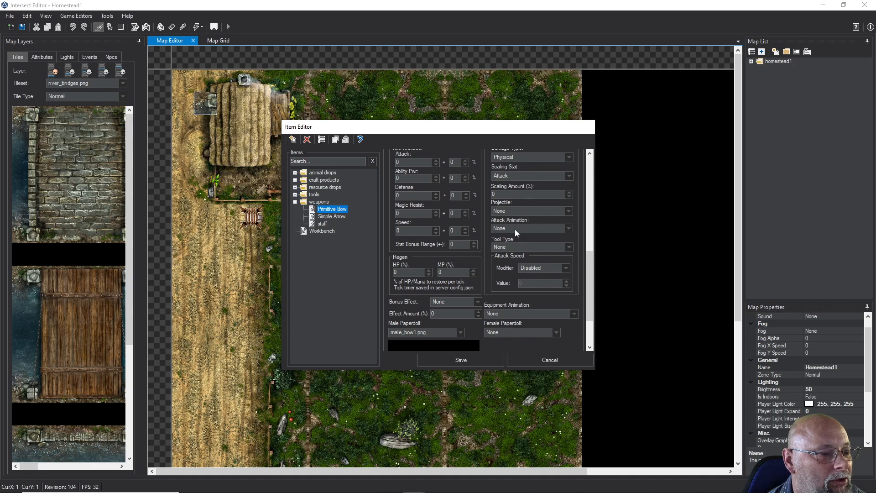
left_click(524, 212)
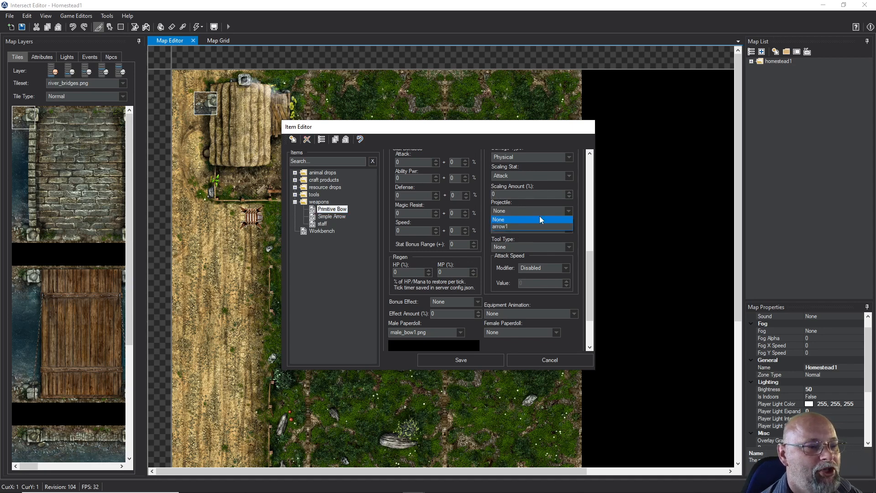
left_click(503, 227)
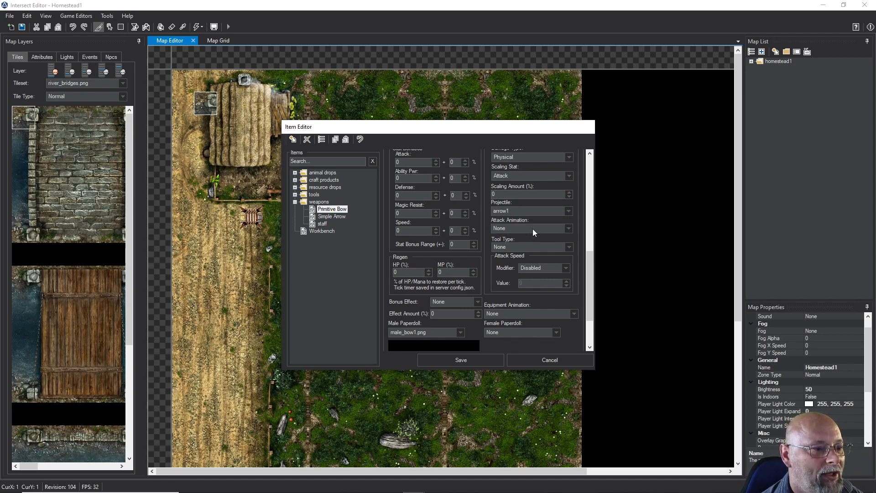
left_click(473, 360)
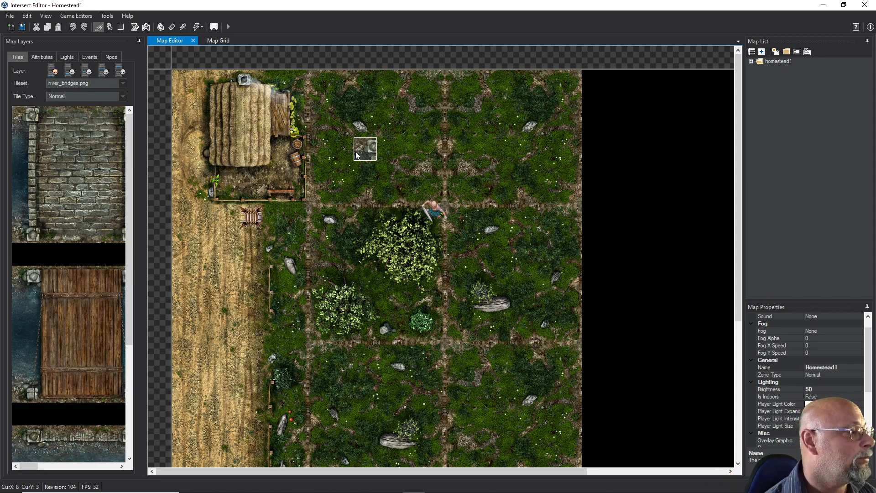
Create a new item in the Item Editor and name it "silver peice"
left_click(79, 18)
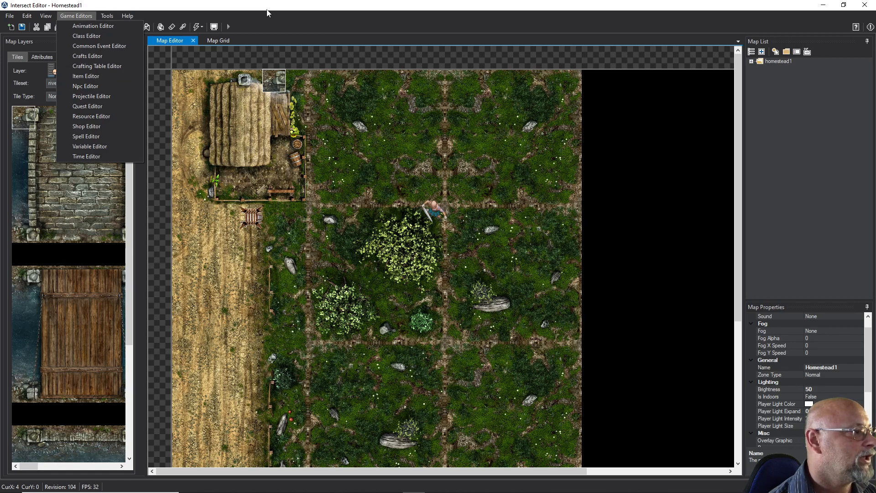
left_click(91, 78)
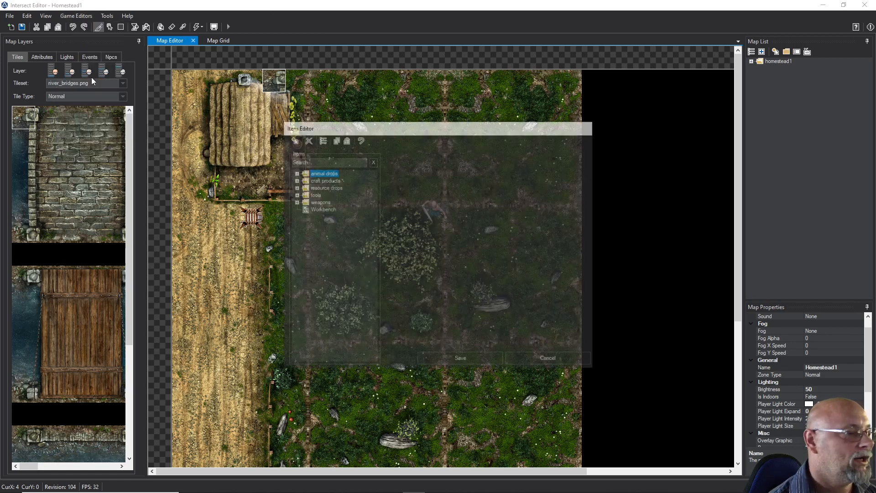
left_click(293, 139)
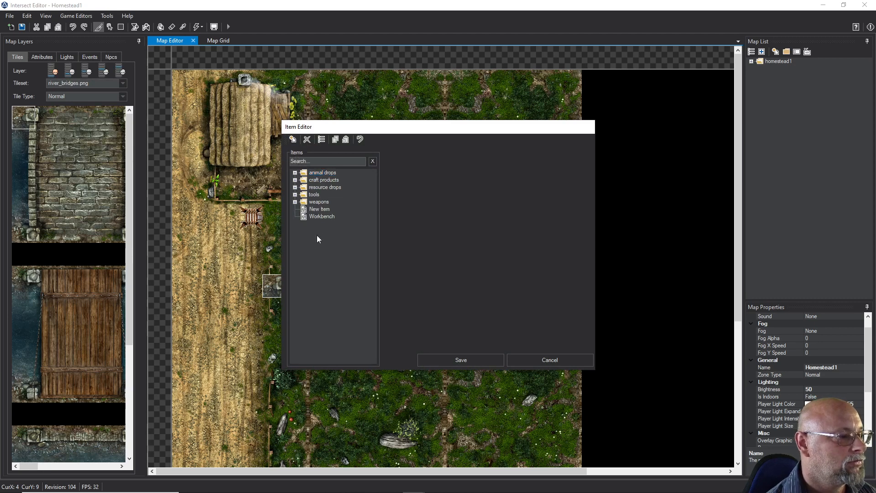
left_click(319, 209)
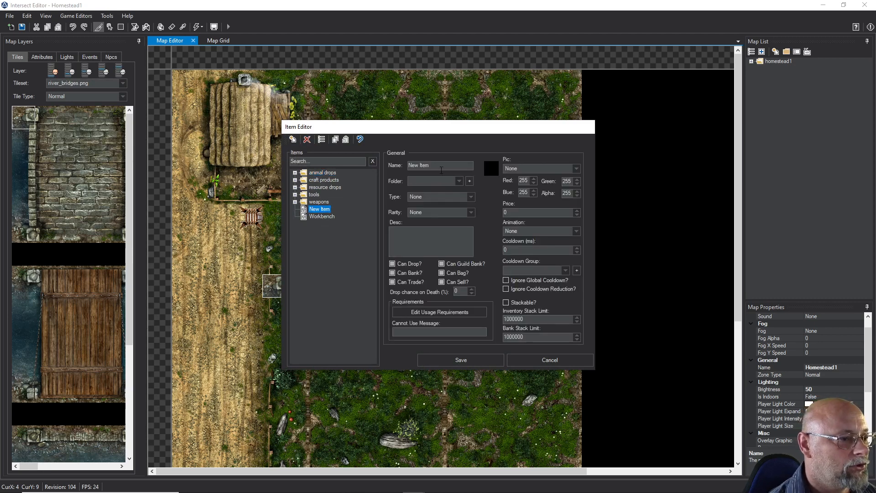
type("si")
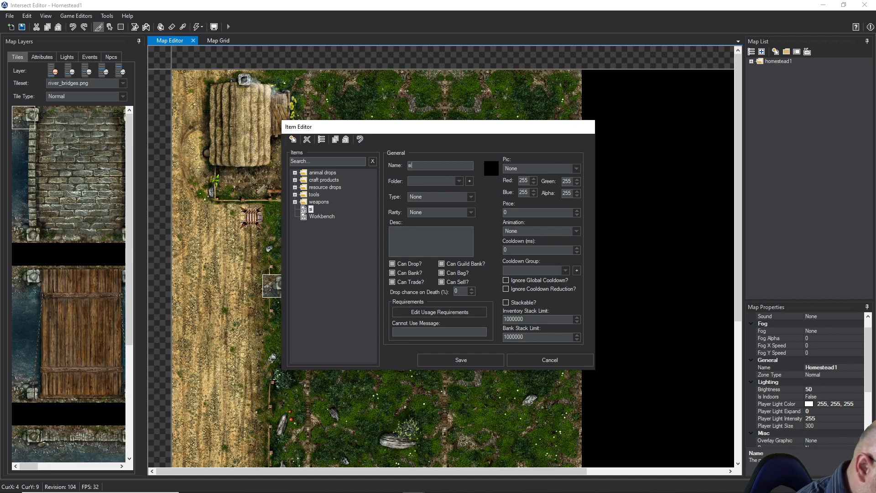
type("lver peice")
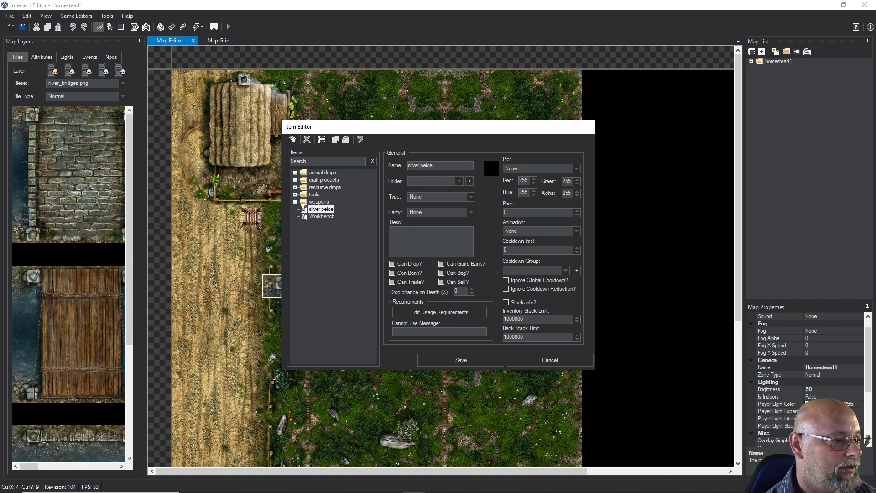
Give the silver peice the description "a fine stamped silver coin."
type("fine")
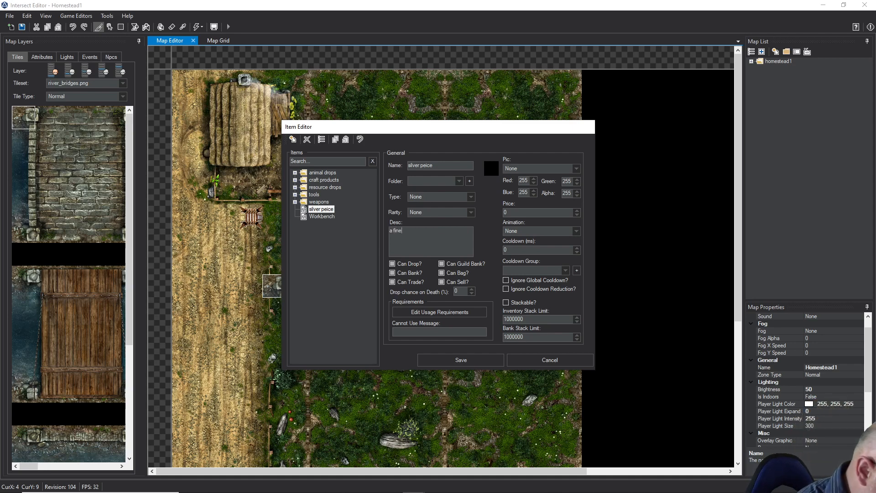
type(" stamped ")
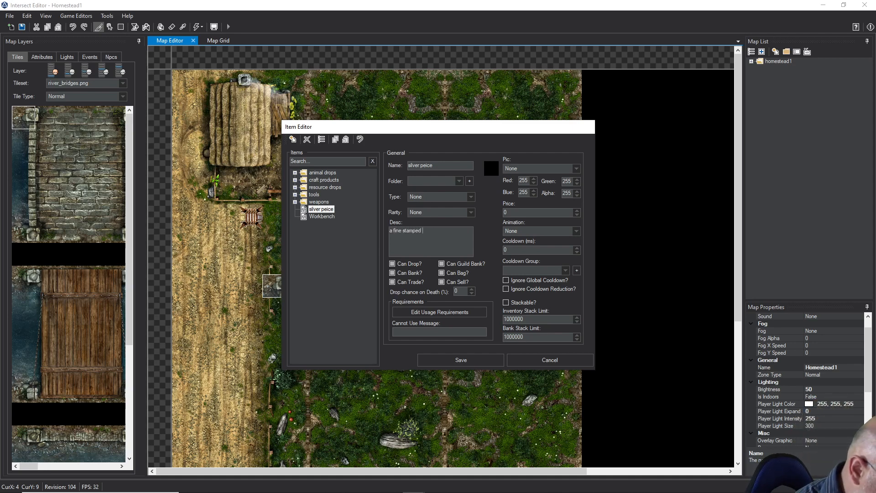
type("silver coin.")
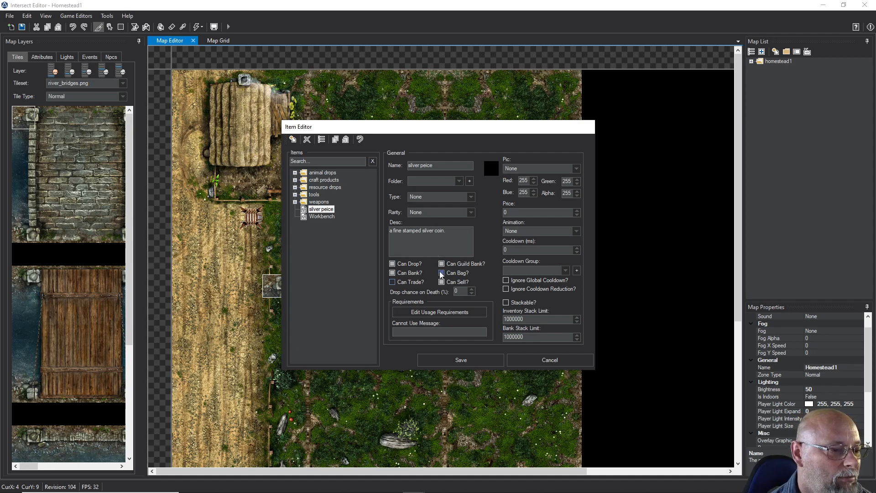
Make the silver peice tradeable but not sellable, with a 100% drop chance on death
left_click(393, 283)
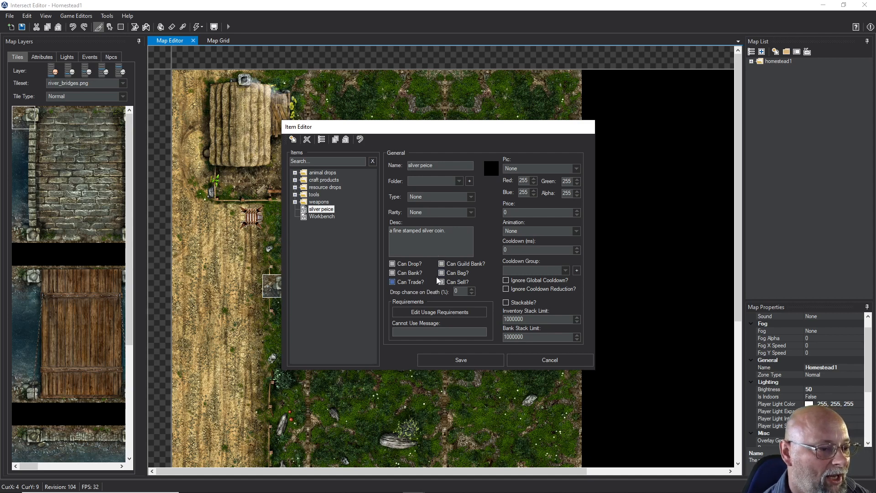
left_click(442, 281)
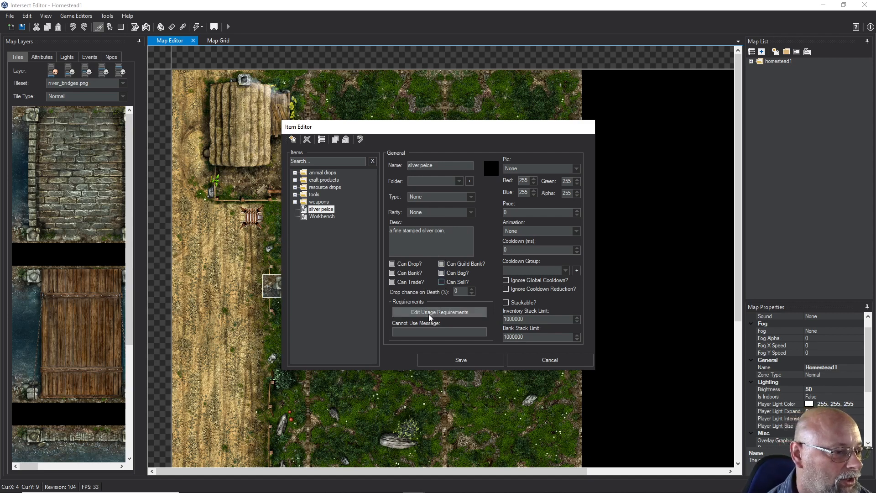
left_click(471, 293)
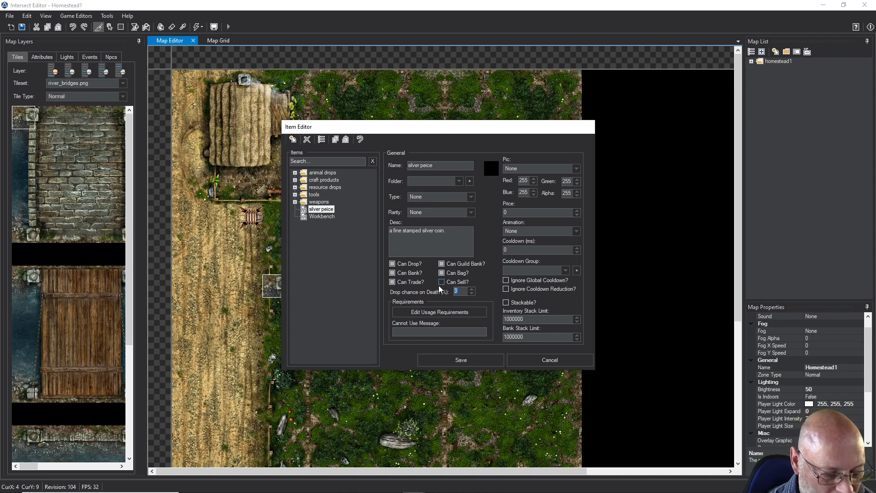
type("100")
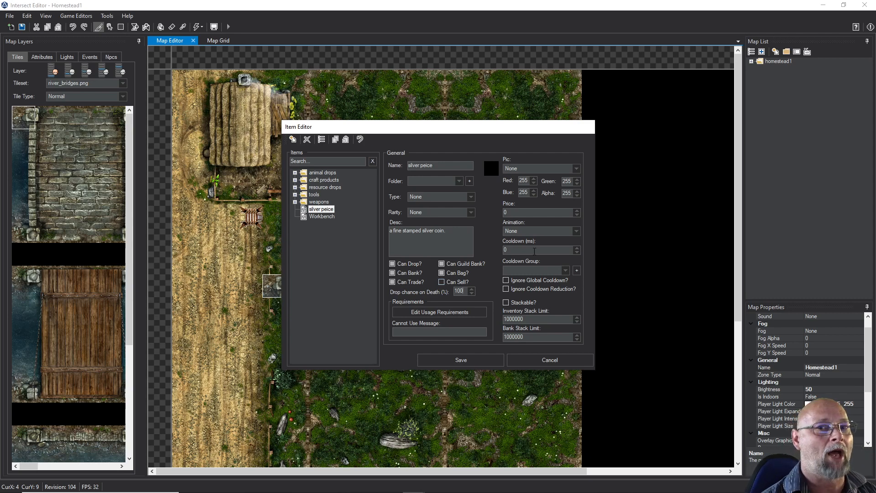
Use coins_01.png as the silver peice's picture
left_click(523, 170)
scroll(521, 285, "down", 12)
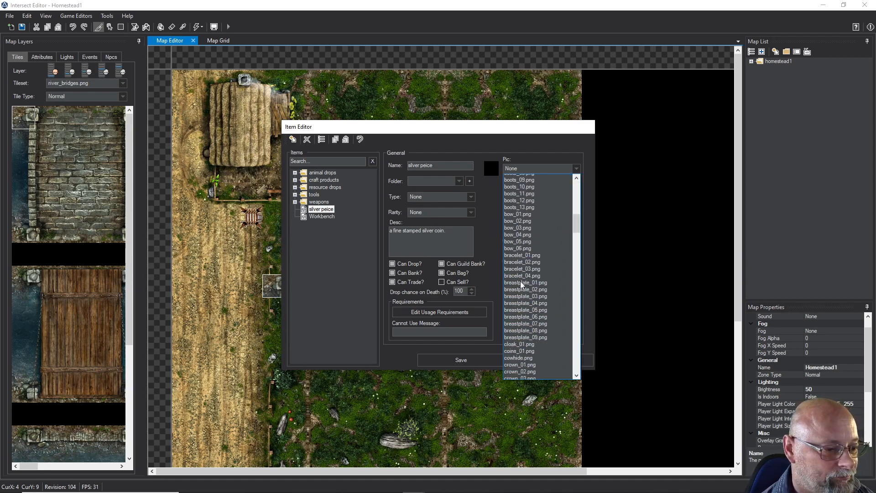
scroll(521, 285, "up", 12)
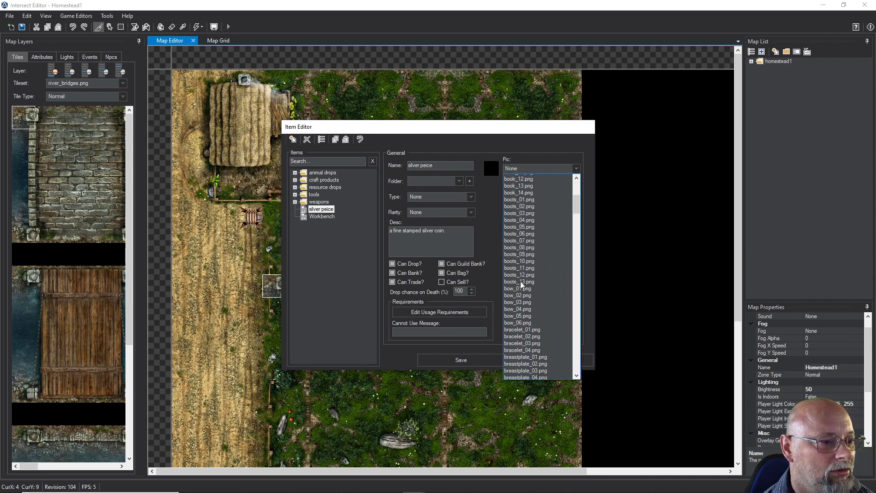
scroll(521, 283, "up", 1)
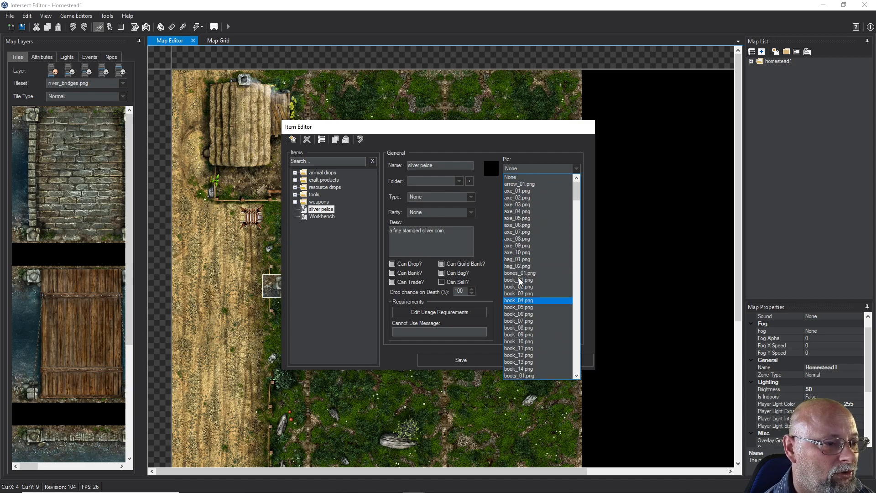
scroll(520, 282, "down", 7)
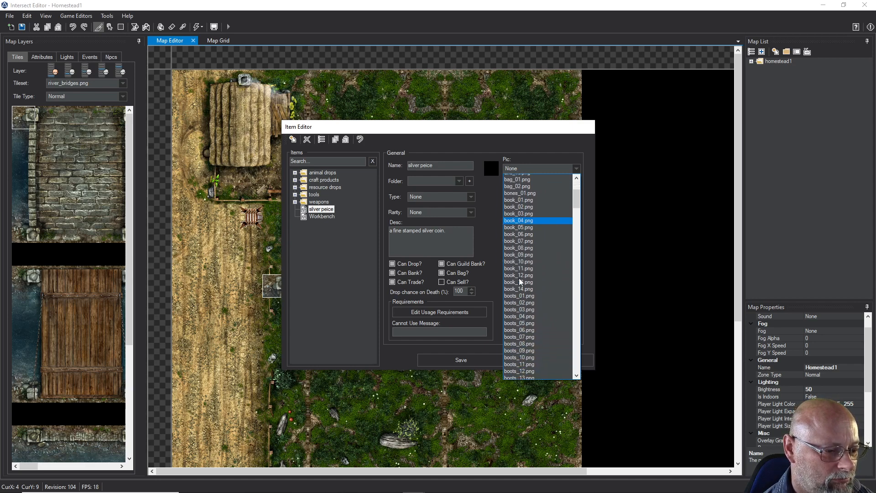
scroll(520, 281, "down", 3)
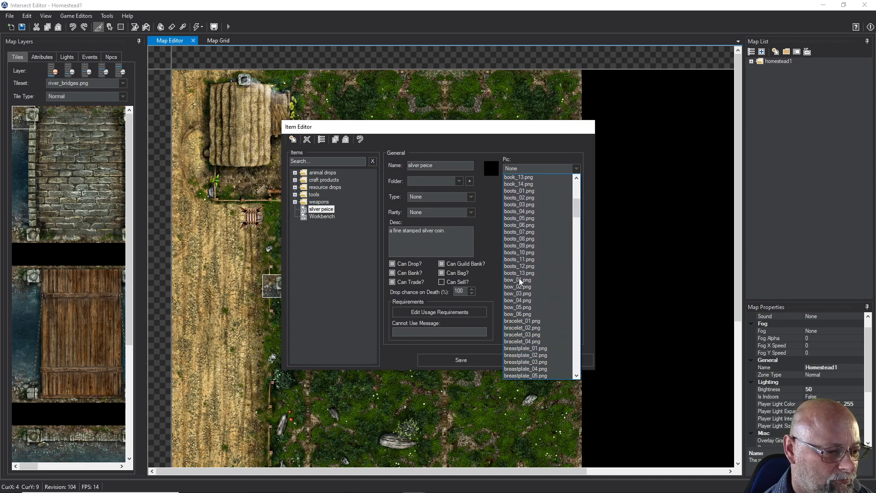
scroll(520, 282, "down", 4)
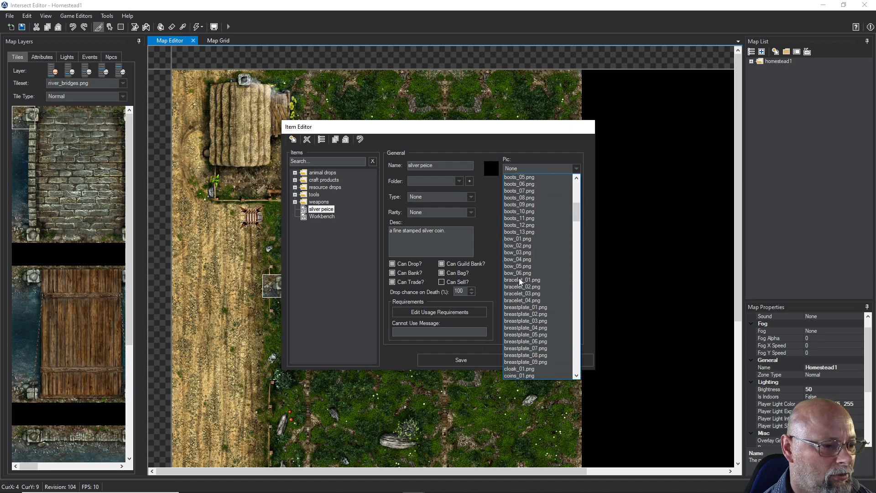
scroll(520, 281, "down", 2)
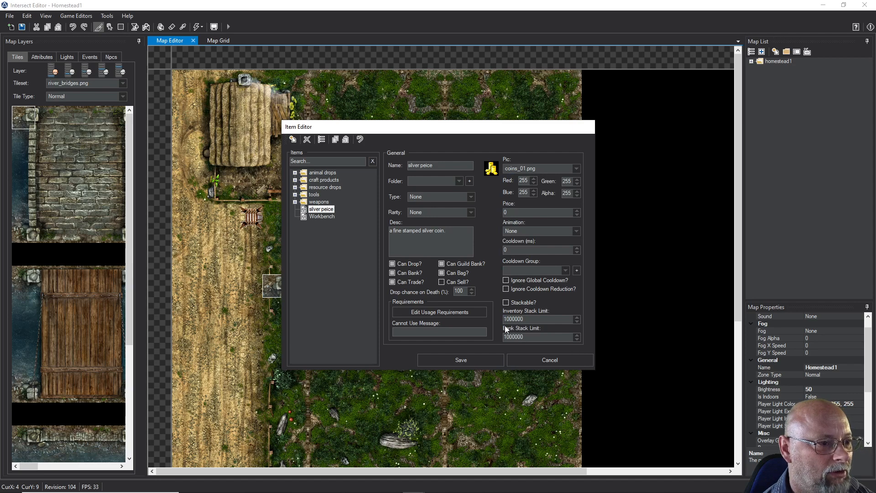
Make the silver peice stackable with an inventory stack limit of 100 and a bank stack limit of 1000, and save the item
left_click(505, 302)
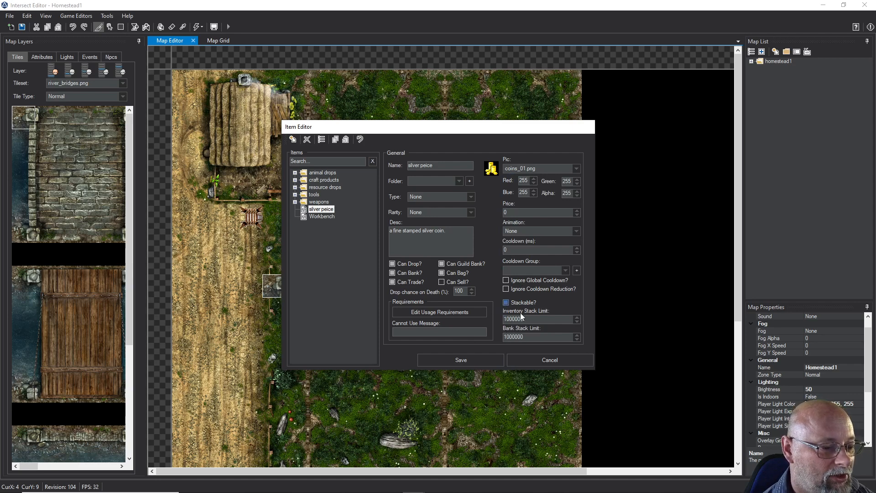
left_click_drag(526, 319, 519, 319)
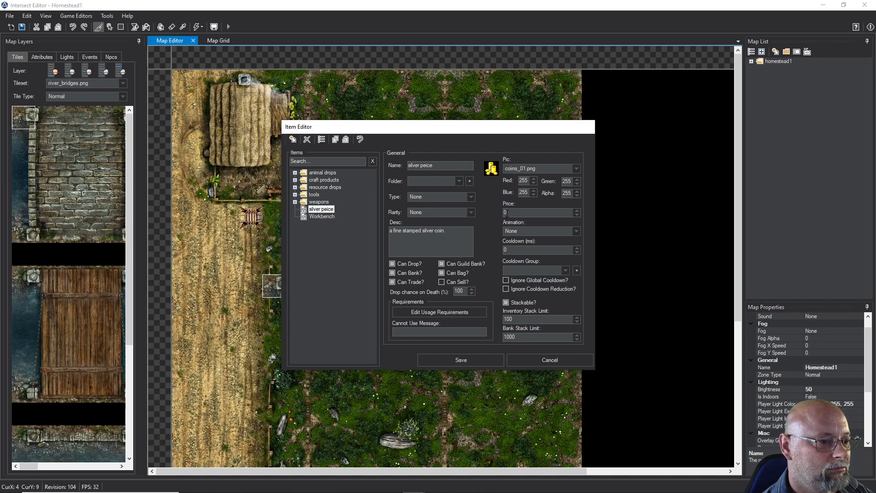
left_click(439, 362)
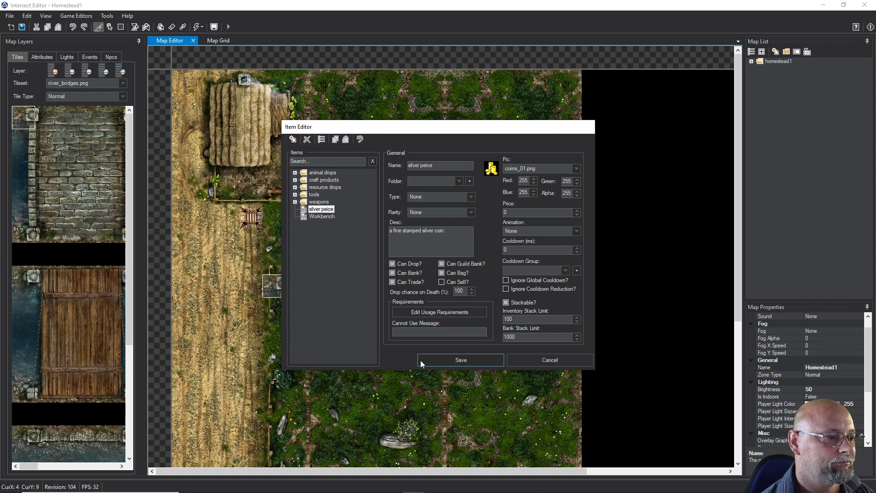
Save the silver peice item changes and close the Item Editor
left_click(420, 360)
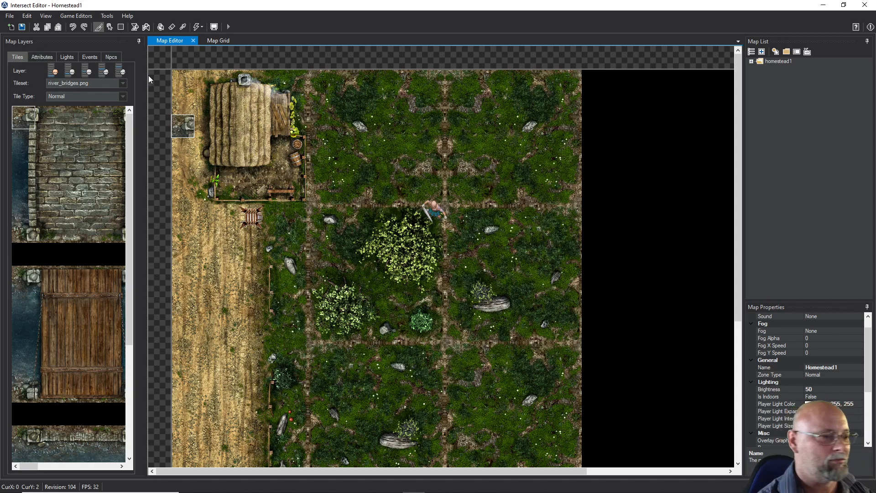
left_click(69, 17)
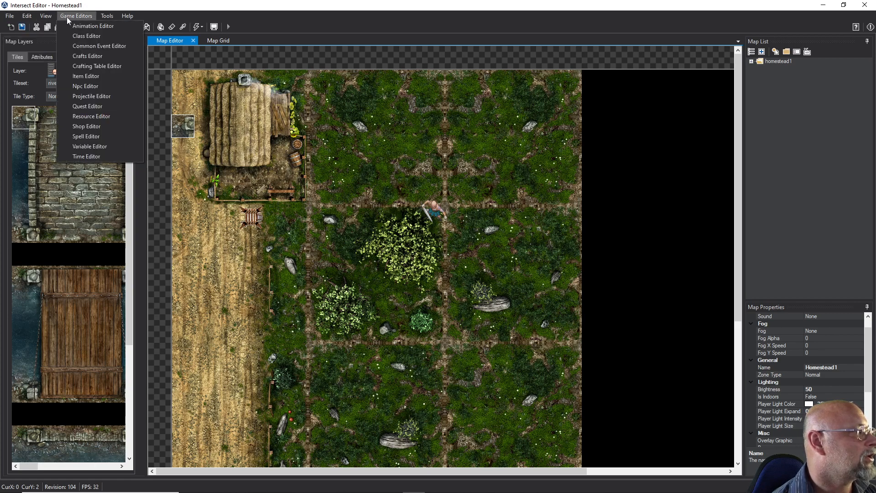
left_click(9, 18)
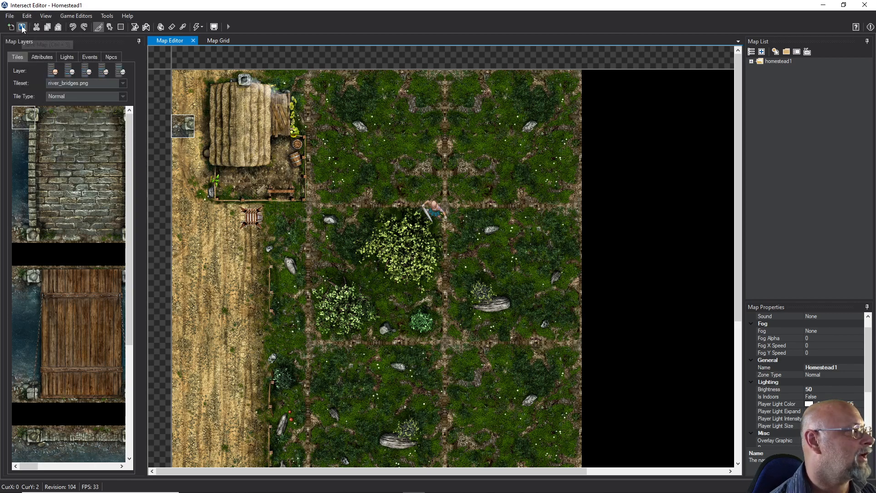
Add an Item Spawn attribute for silver peice, quantity 1, on the dirt field below the hut at map tile X 2, Y 8
left_click(41, 57)
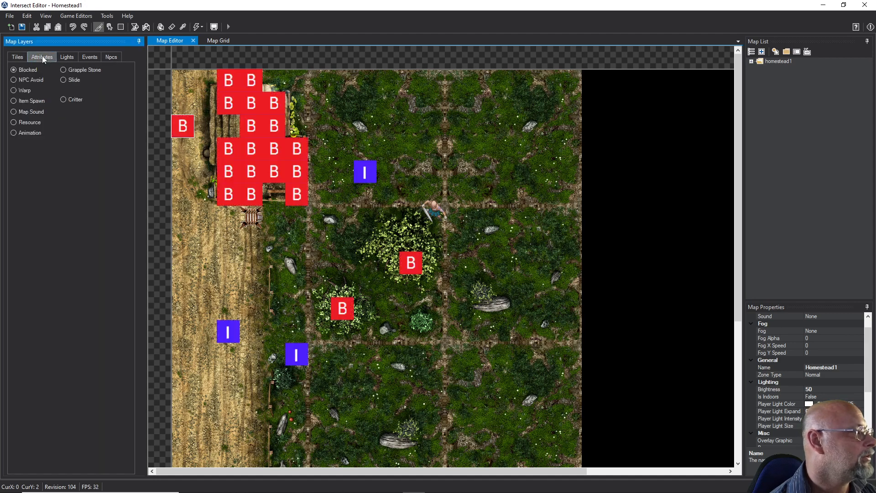
left_click(14, 101)
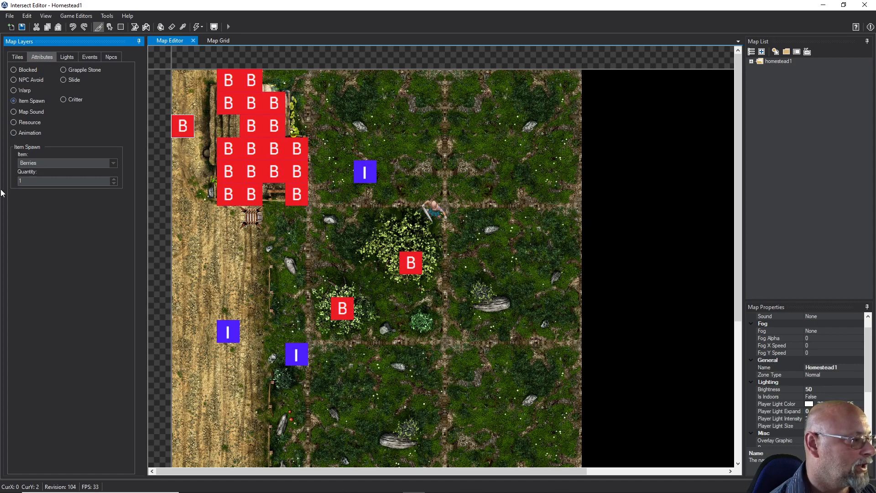
left_click(110, 163)
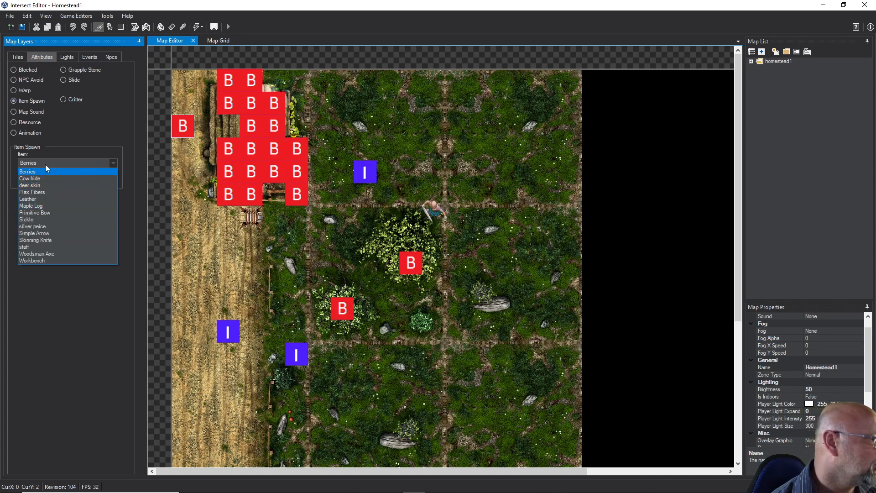
left_click(37, 226)
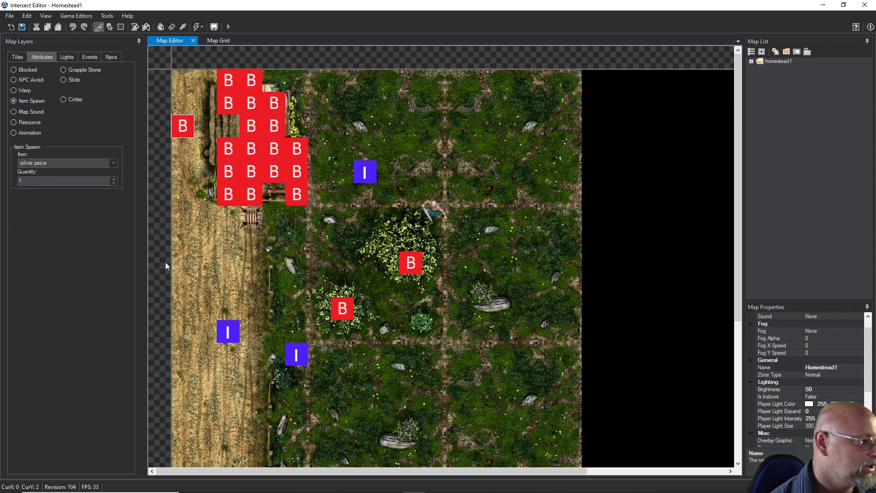
left_click(229, 269)
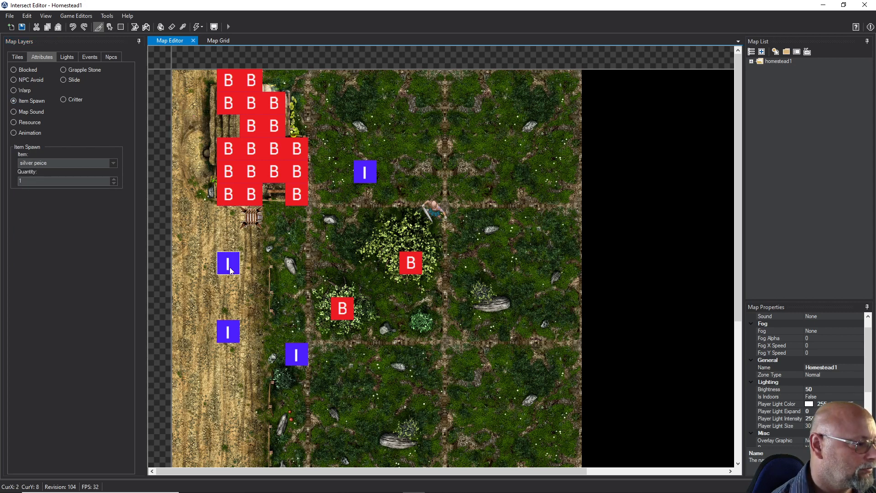
left_click(275, 269)
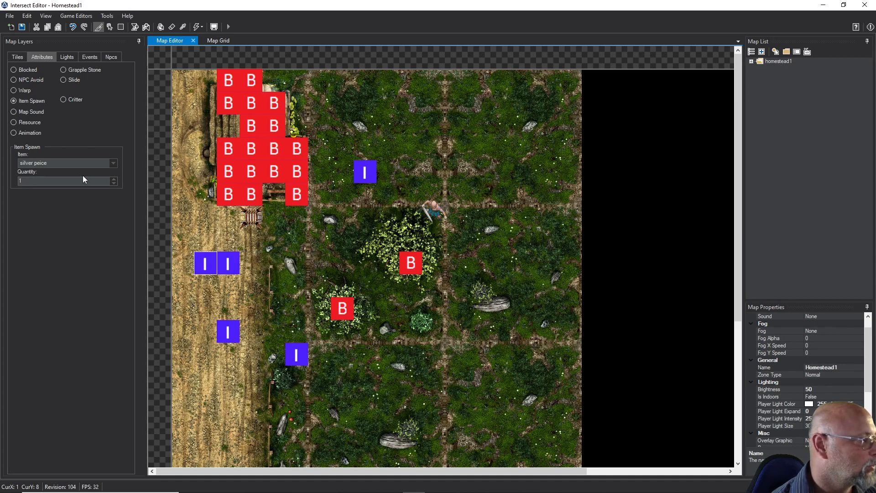
Replace the silver peice spawn at tile X 2, Y 8 with one of quantity 100, and save the map
left_click(63, 181)
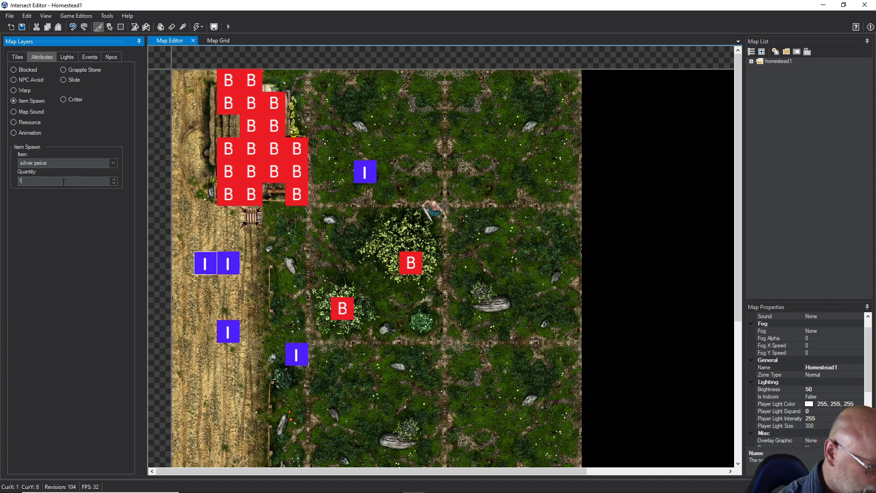
type("00")
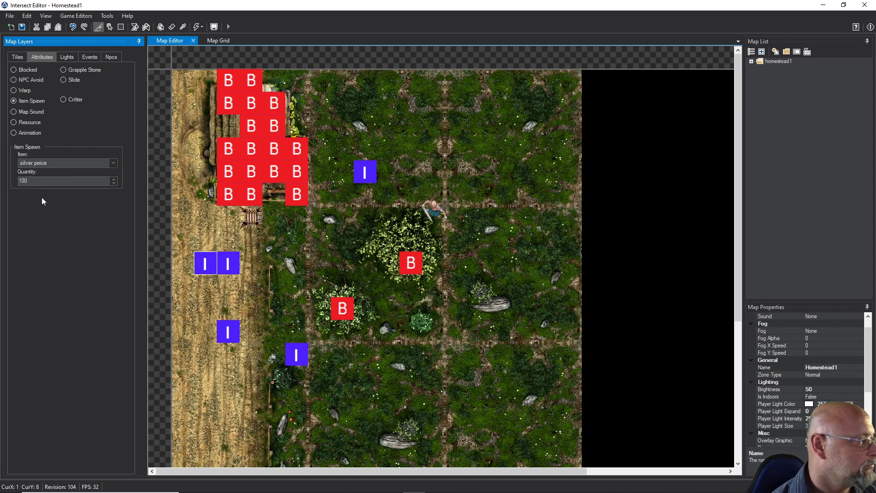
right_click(212, 265)
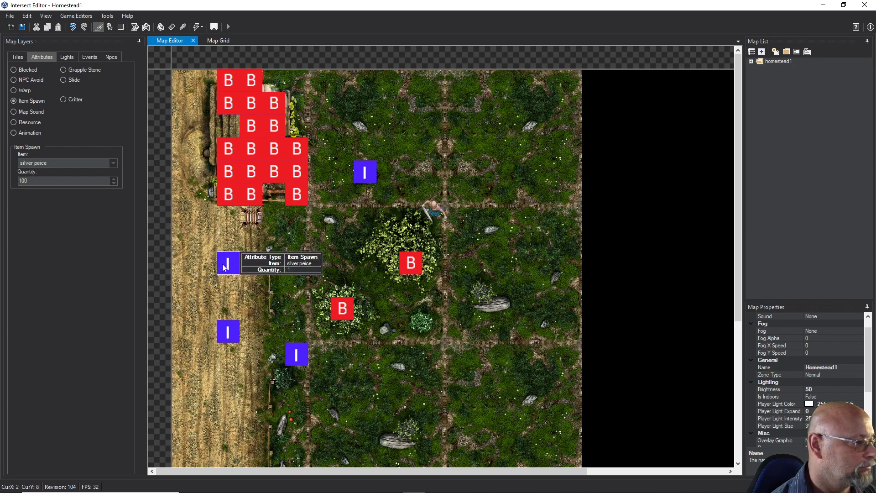
right_click(225, 265)
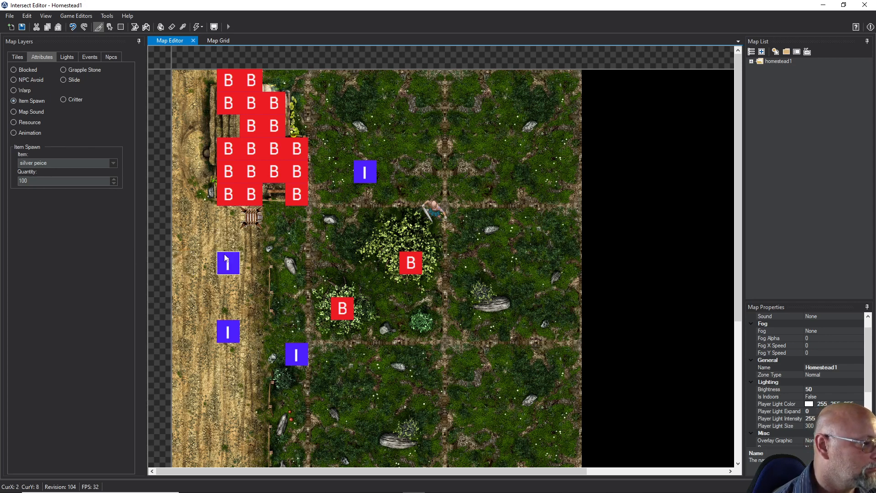
mouse_move(230, 261)
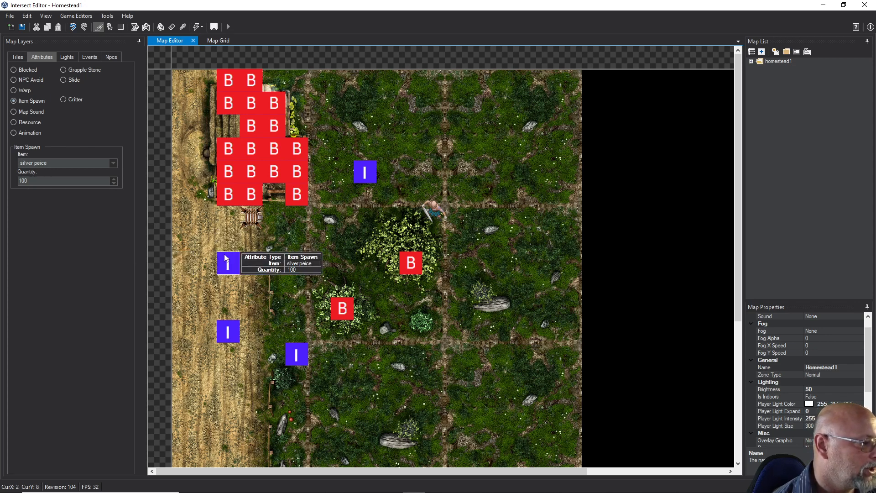
left_click(183, 263)
left_click(22, 27)
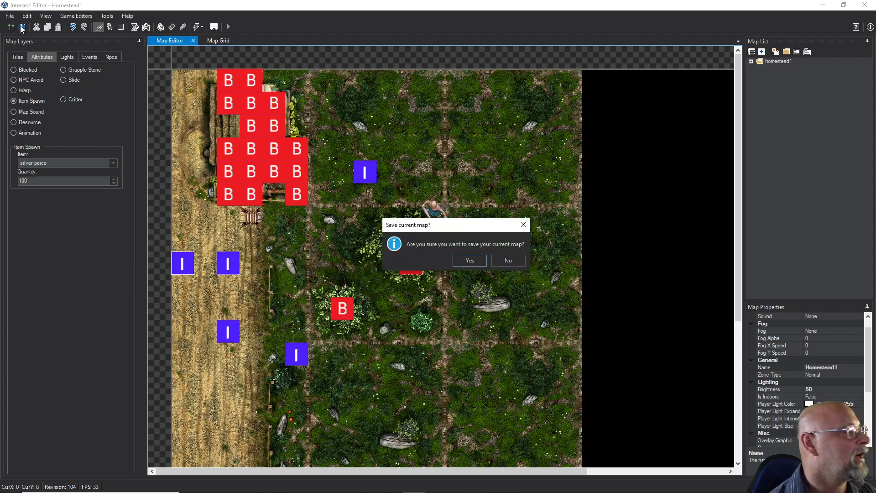
left_click(468, 261)
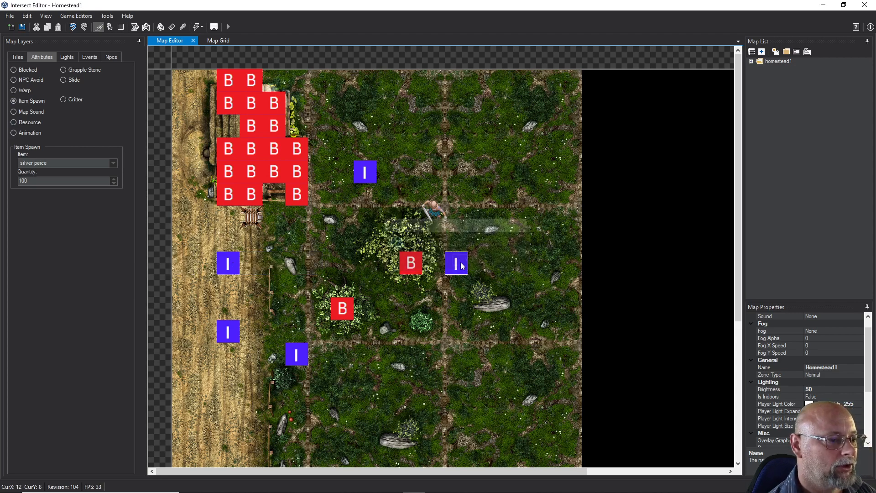
Add an Item Spawn attribute for one Primitive Bow at map tile X 0, Y 8, two tiles left of the silver peice spawn
left_click(67, 14)
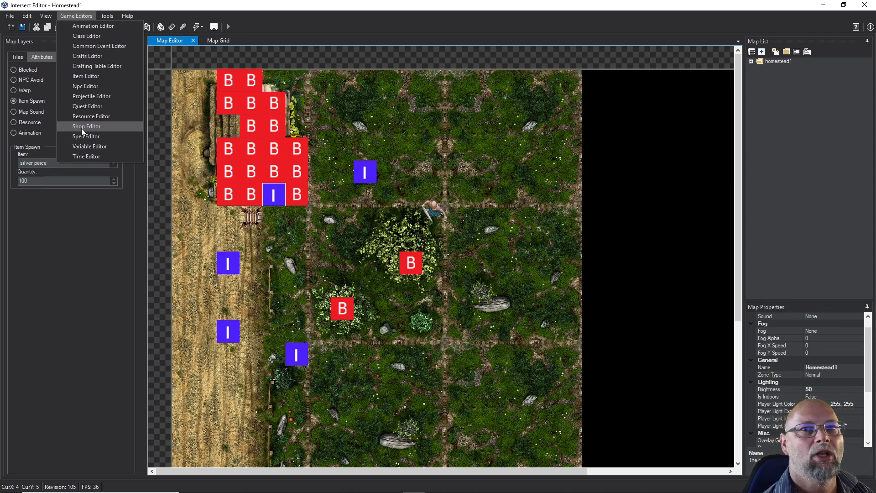
left_click(86, 226)
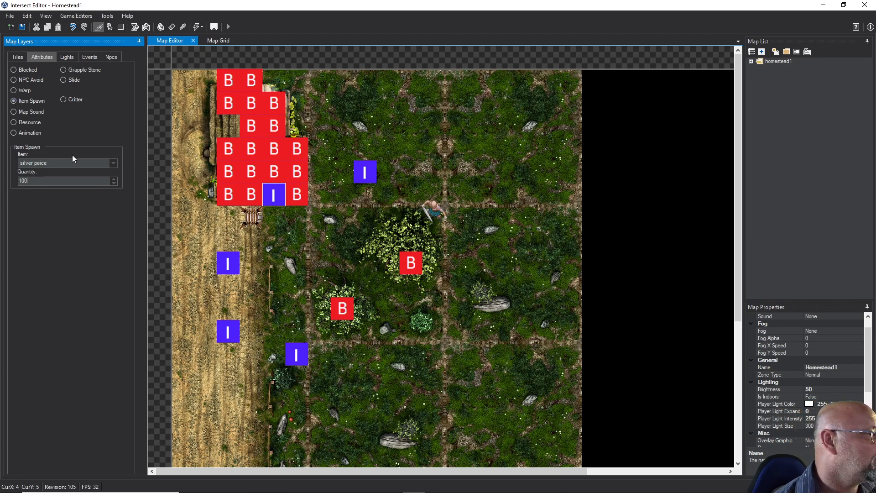
left_click(113, 163)
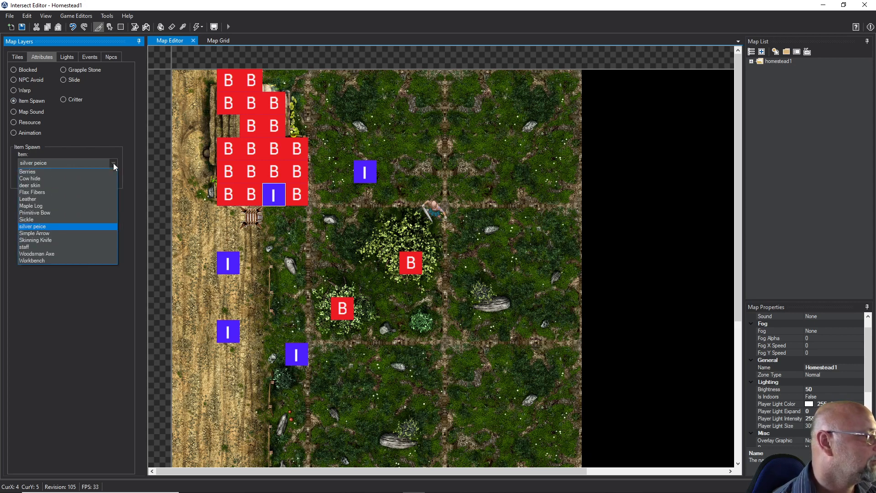
left_click(39, 213)
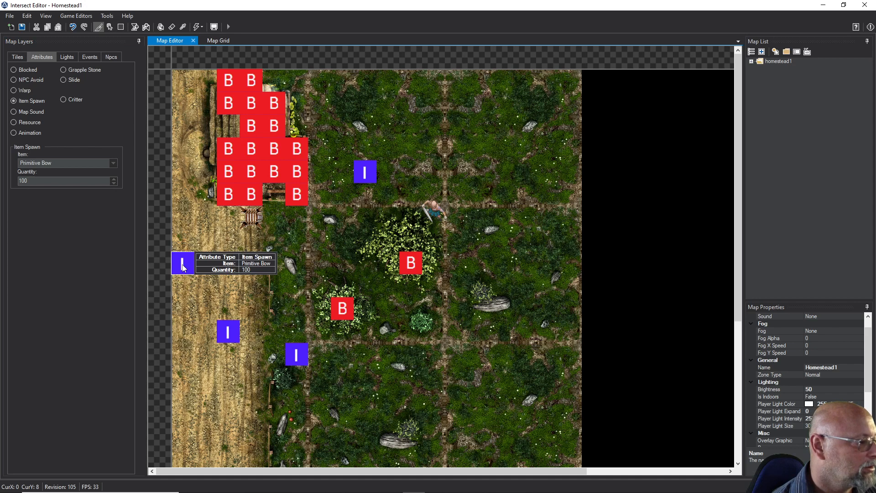
left_click(35, 181)
double_click(36, 182)
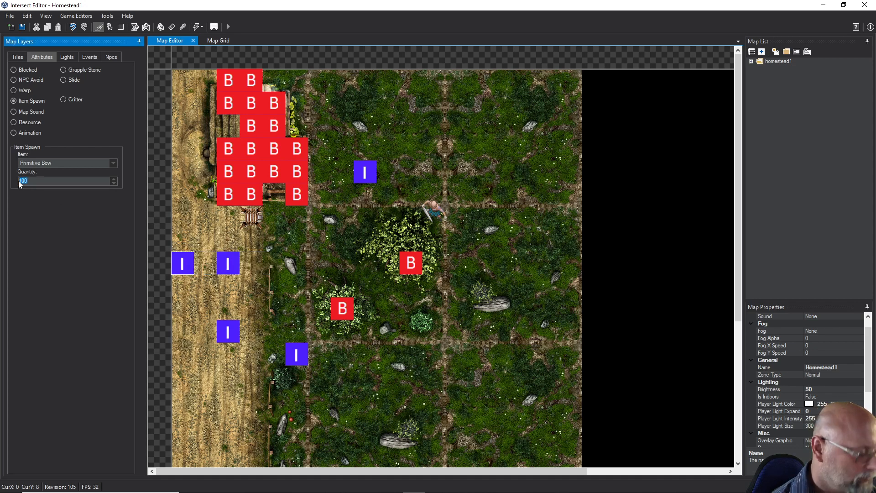
type("1")
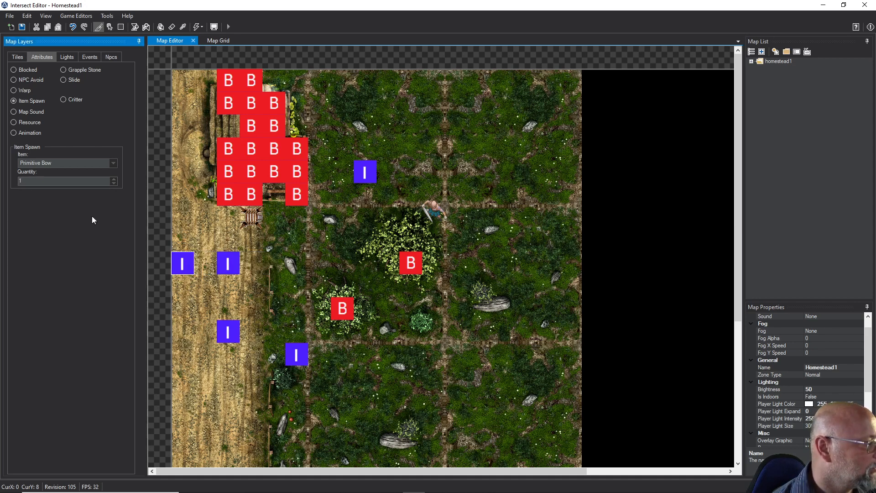
left_click(178, 264)
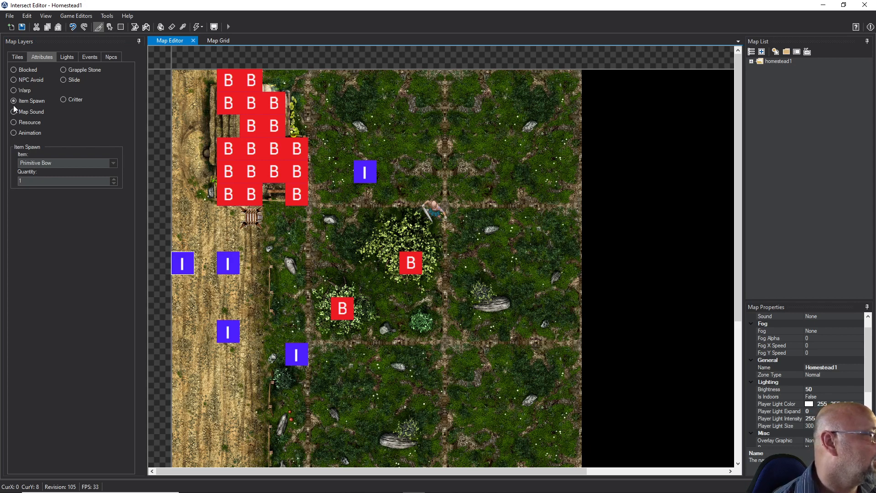
Add an Item Spawn attribute for 12 Simple Arrows on the map's left edge, two tiles below the Primitive Bow spawn
left_click(54, 162)
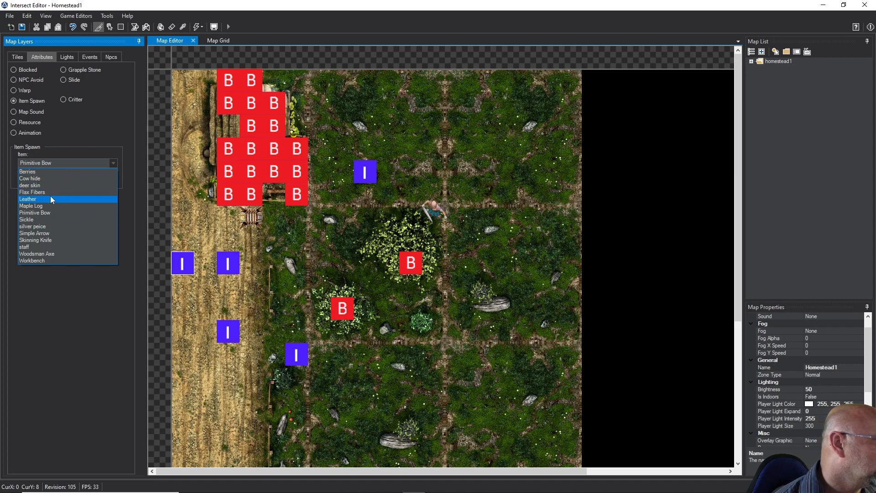
left_click(43, 233)
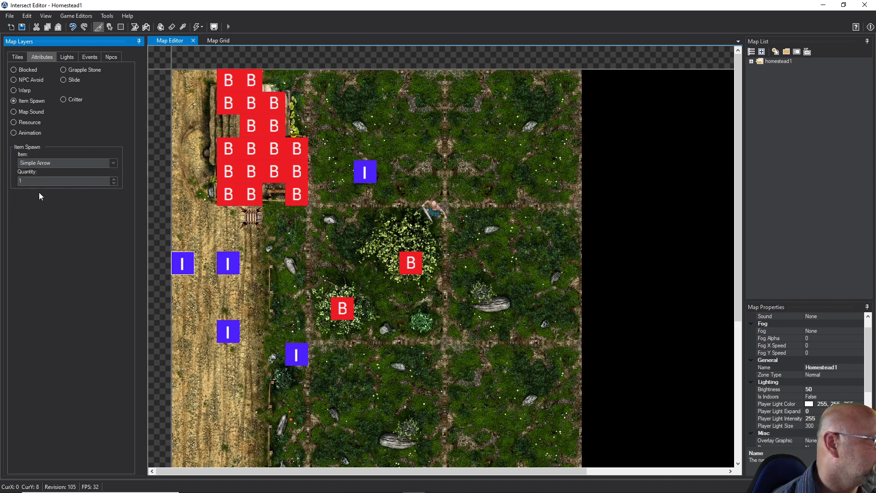
left_click(27, 182)
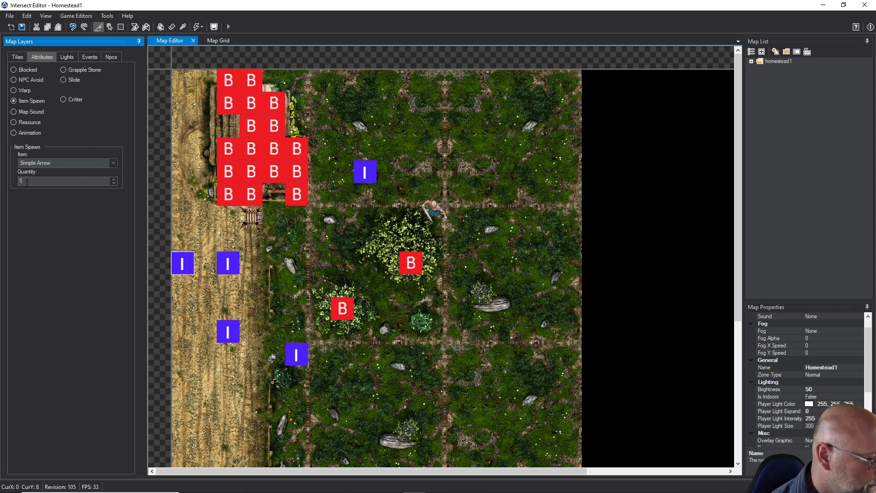
type("2")
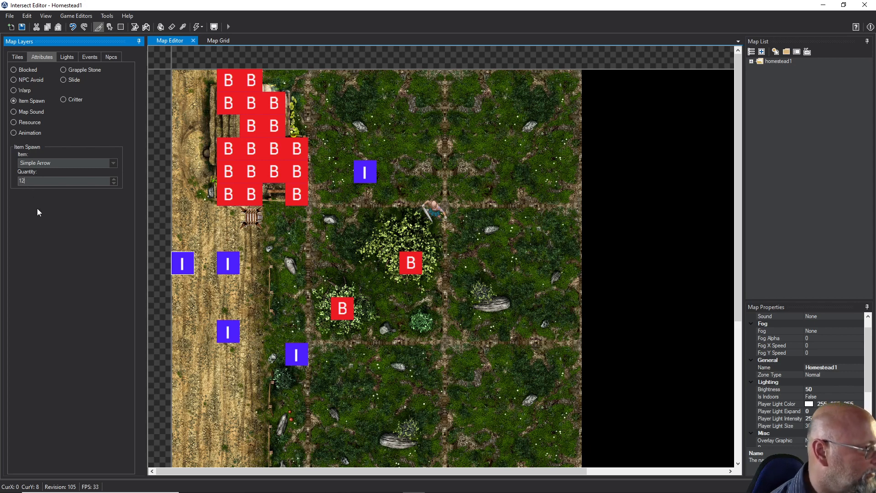
left_click(193, 315)
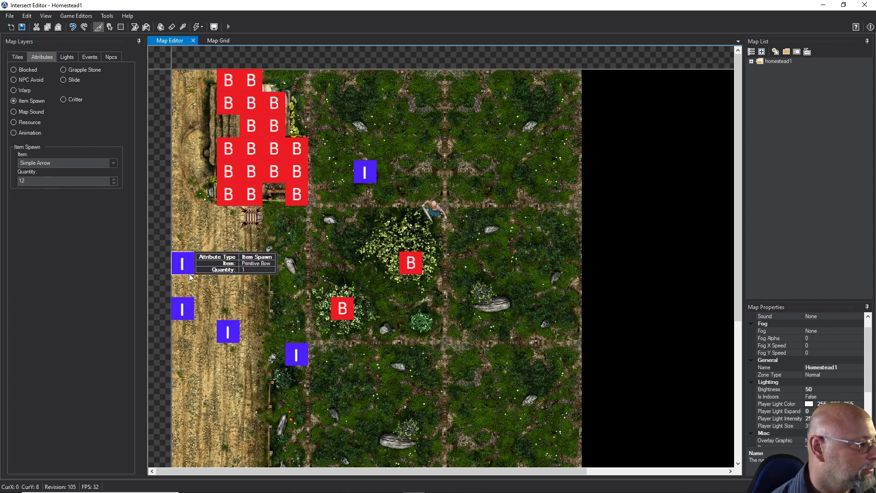
Check the details of the silver peice and Primitive Bow spawns, and save the map
left_click(228, 262)
left_click(184, 292)
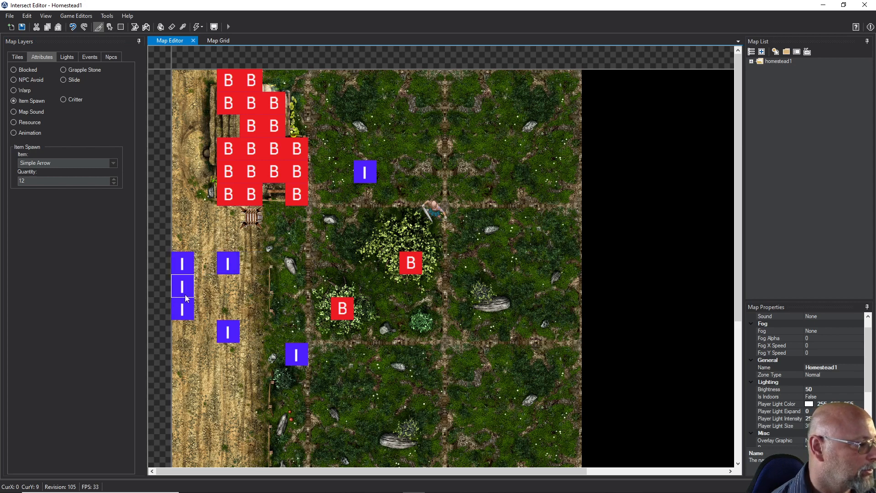
mouse_move(223, 266)
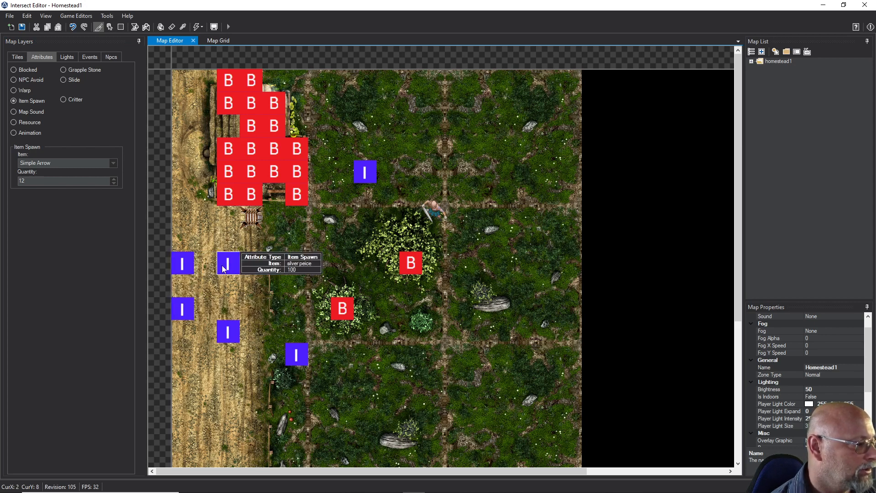
mouse_move(181, 264)
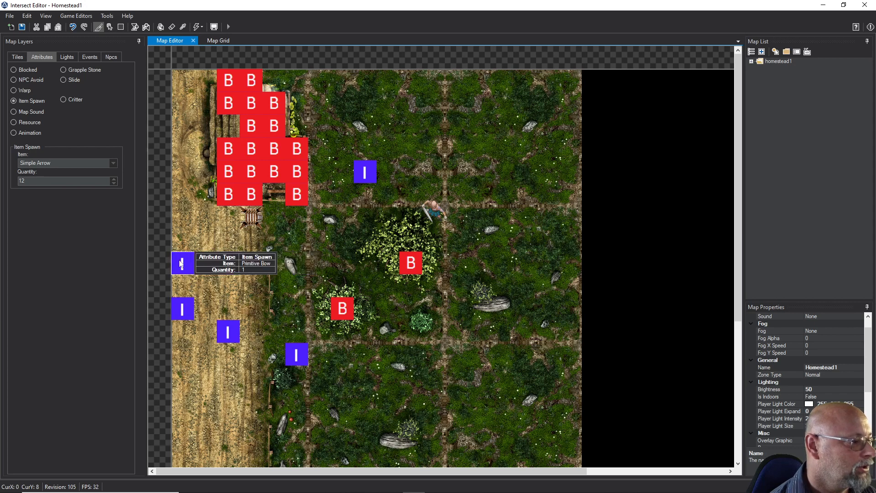
left_click(22, 26)
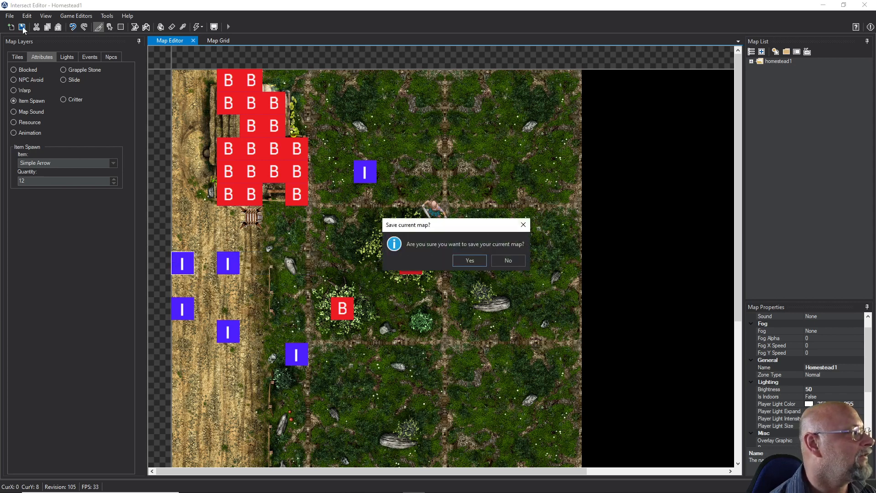
left_click(474, 261)
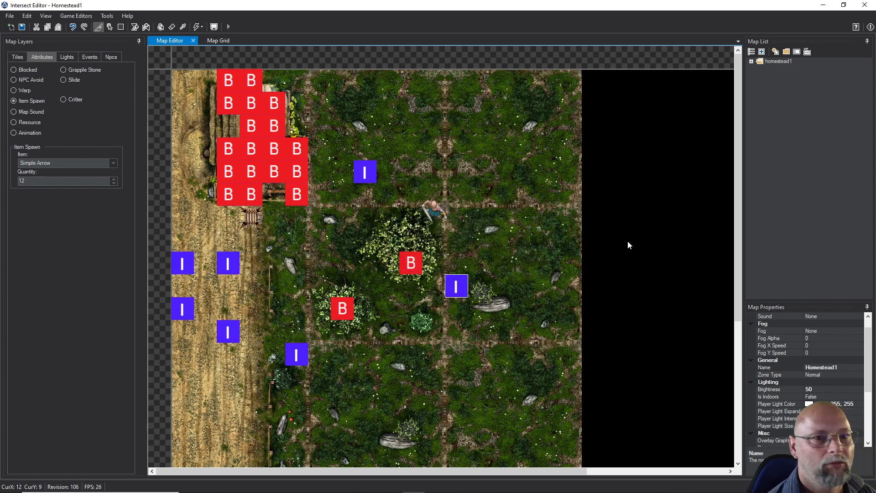
Minimize the editor and launch Intersect Client from the Client and Editor folder
left_click(823, 5)
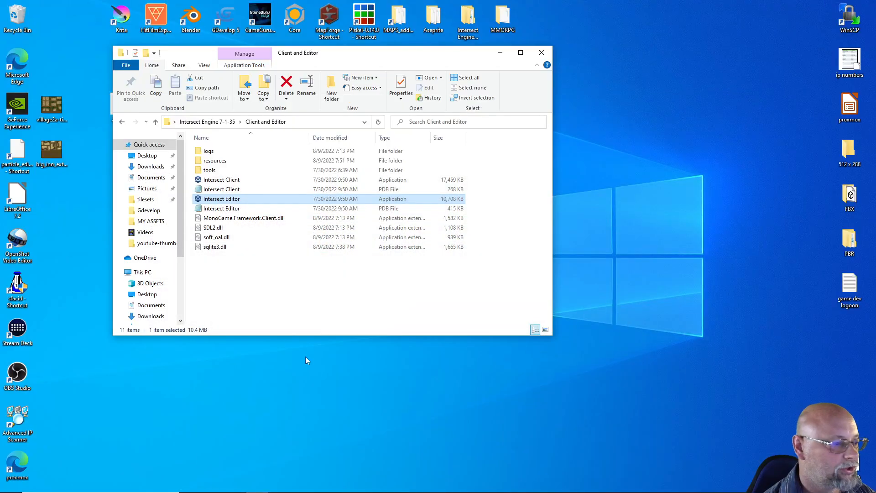
double_click(219, 182)
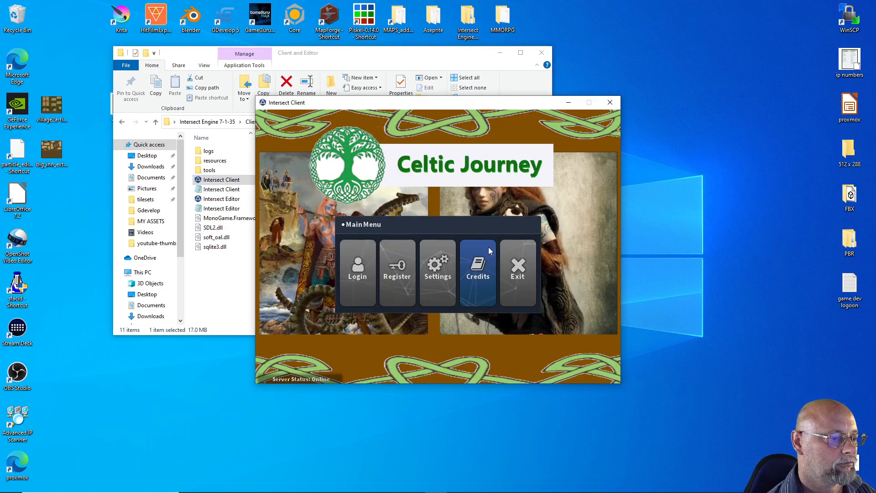
Log in as Admin with the account password and enter the game with the BigCelt character
left_click(359, 271)
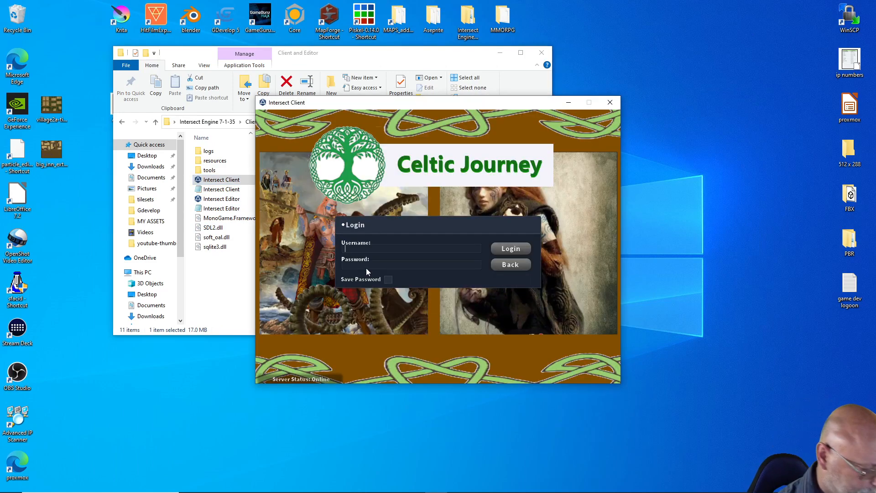
type("Admin")
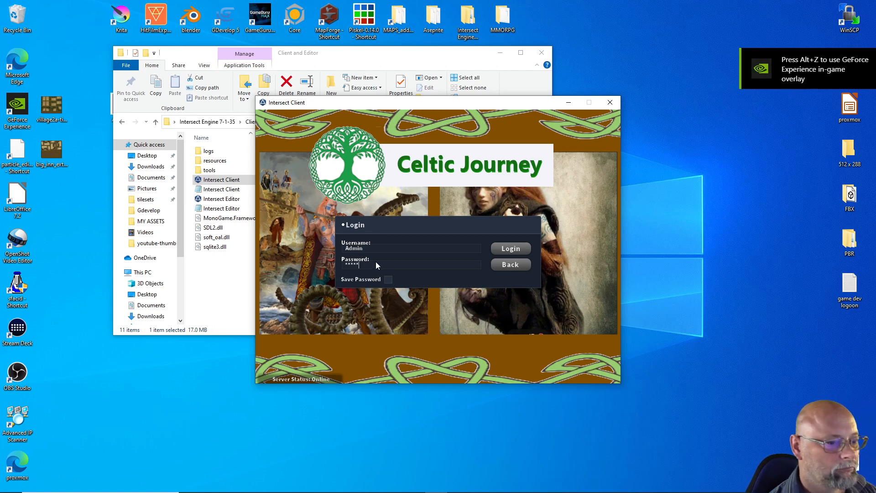
left_click(505, 250)
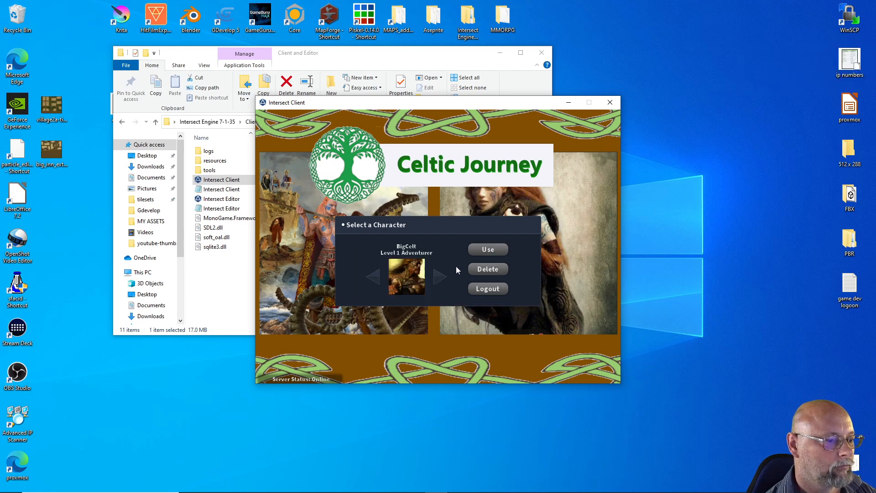
left_click(487, 251)
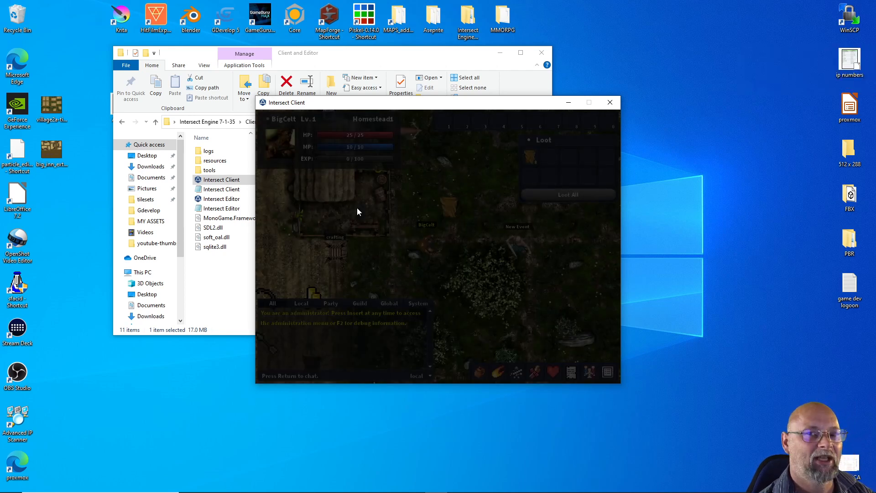
Set the game's video resolution to 1280,720 and apply the settings
left_click(607, 373)
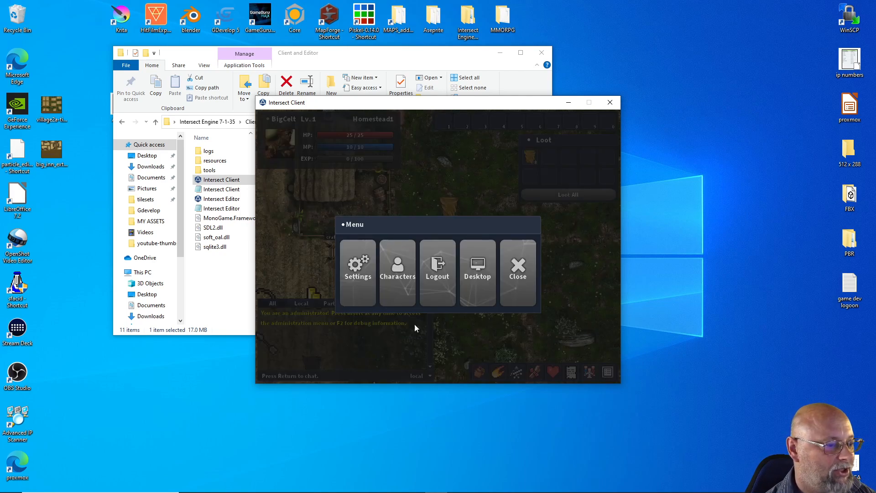
left_click(358, 271)
left_click(410, 234)
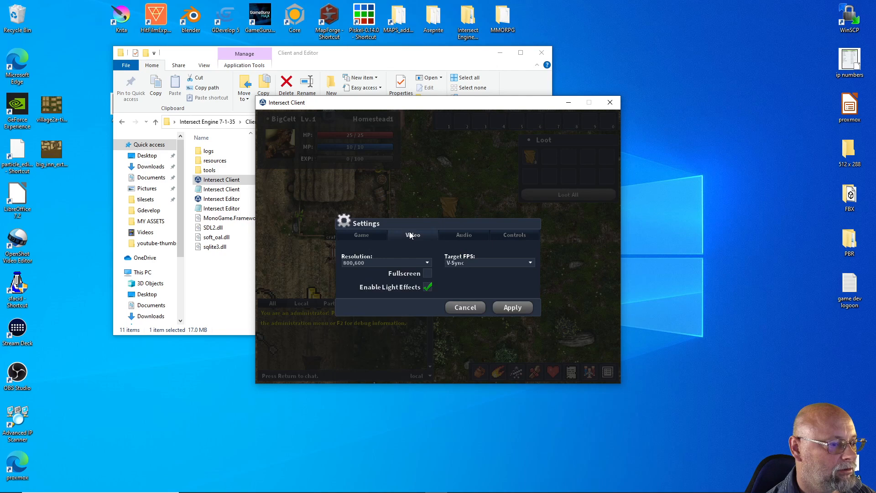
left_click(381, 263)
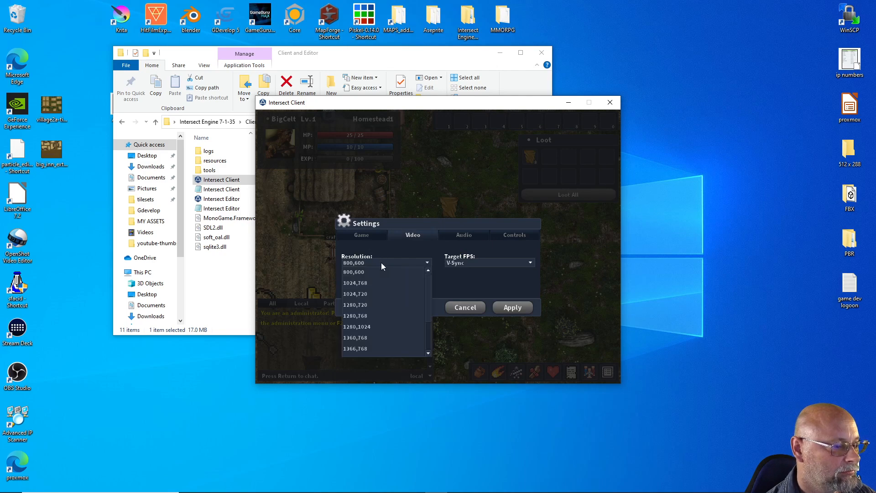
left_click(366, 304)
left_click(512, 307)
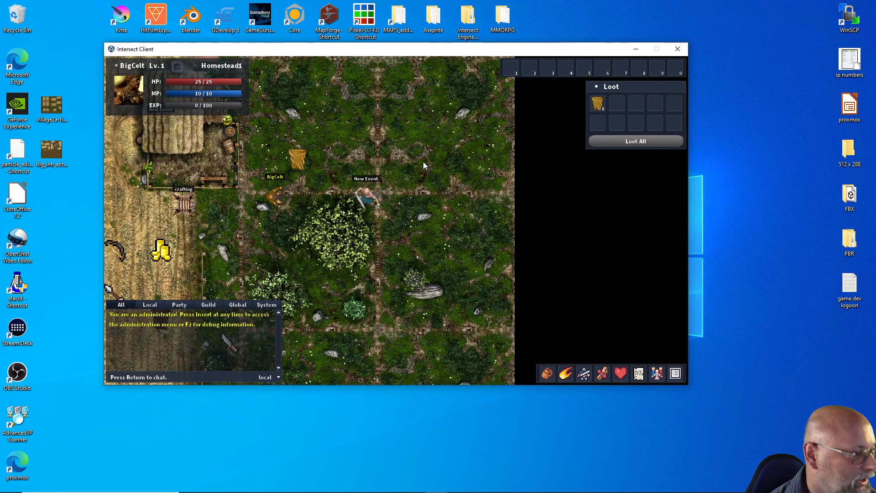
Walk the character southwest to the coin pile on the farmland and loot all the nearby items
key("Left")
key("Down")
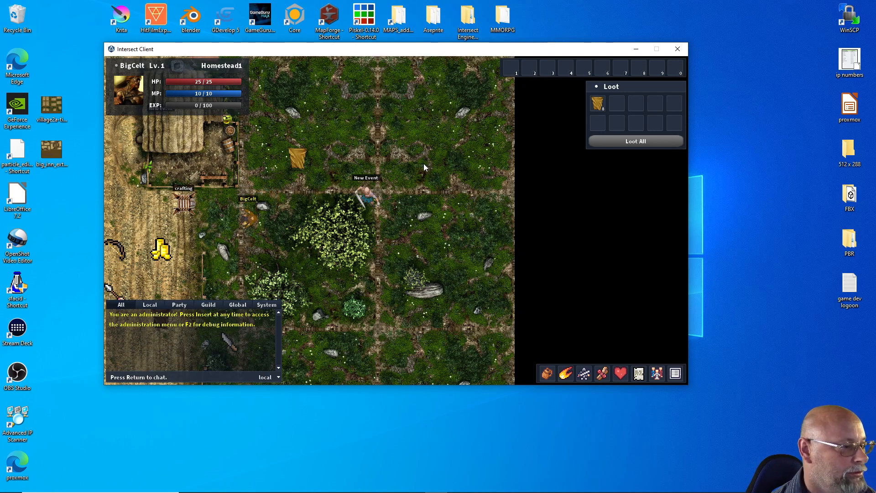
key("Left")
key("Down")
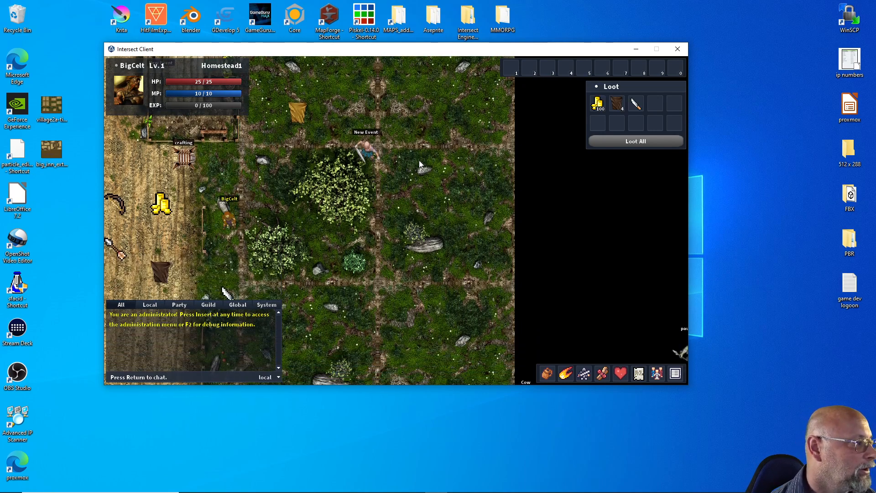
key("Left")
key("Left")
key("Left")
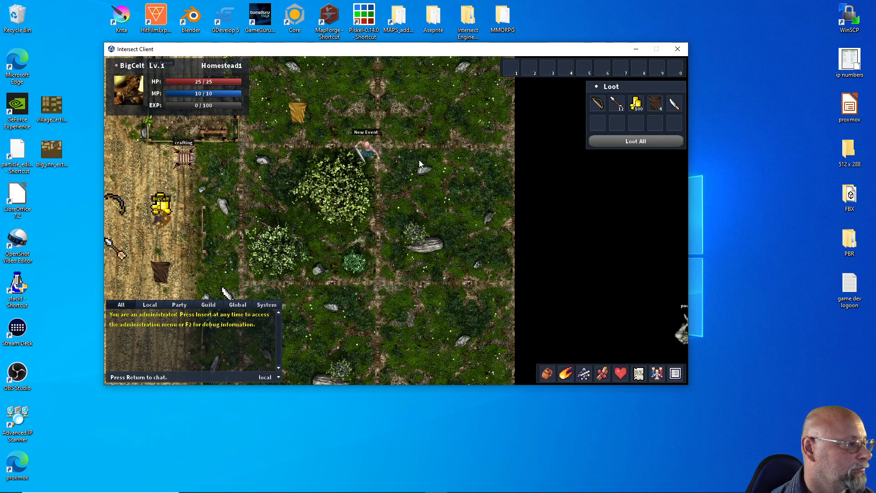
key("Up")
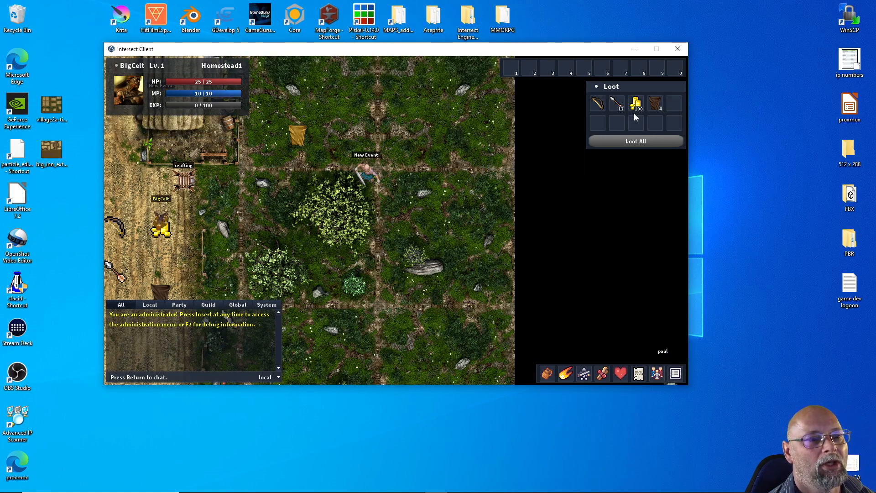
mouse_move(653, 108)
left_click(636, 141)
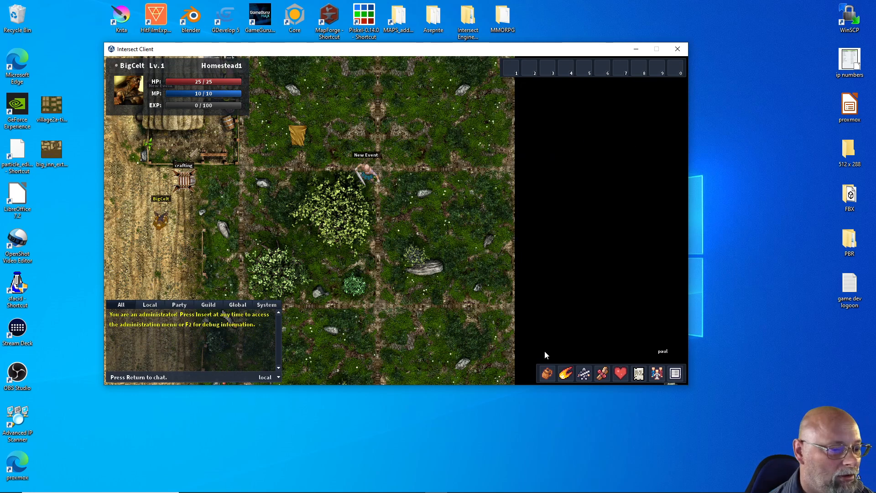
Open the character's inventory and equip the Primitive Bow after a short walk around the coin spawn
left_click(546, 374)
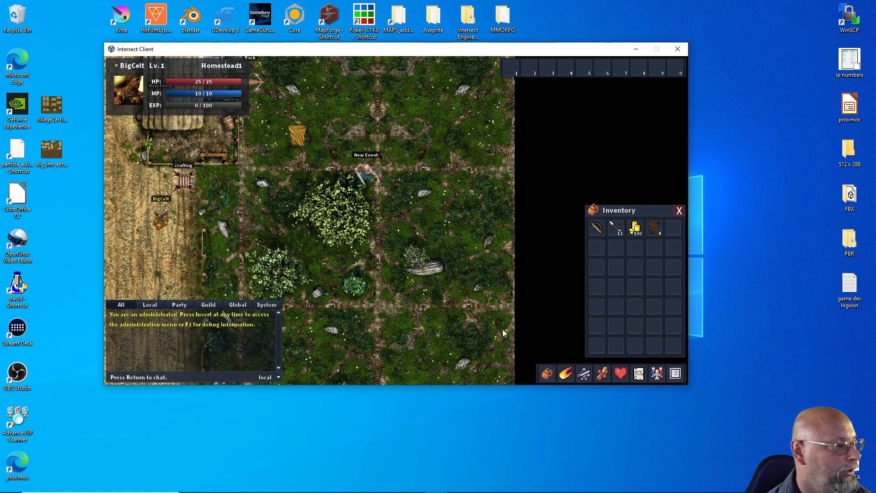
key("d")
key("w")
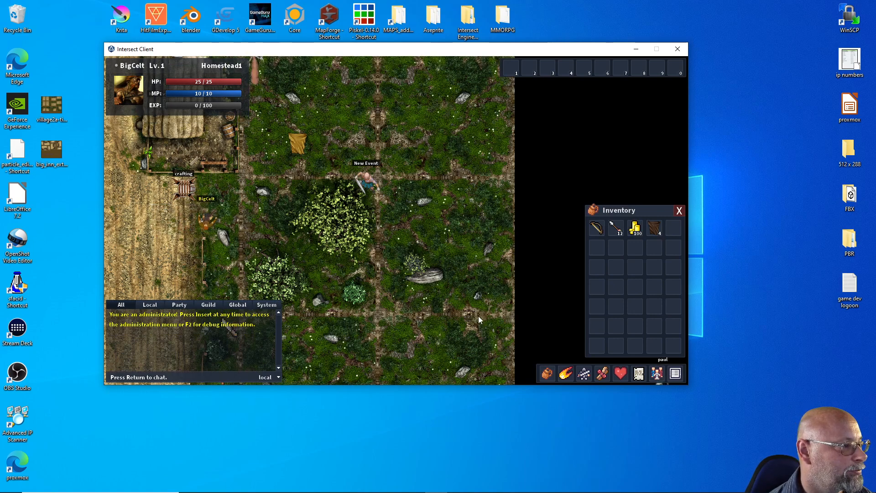
key("d")
key("a")
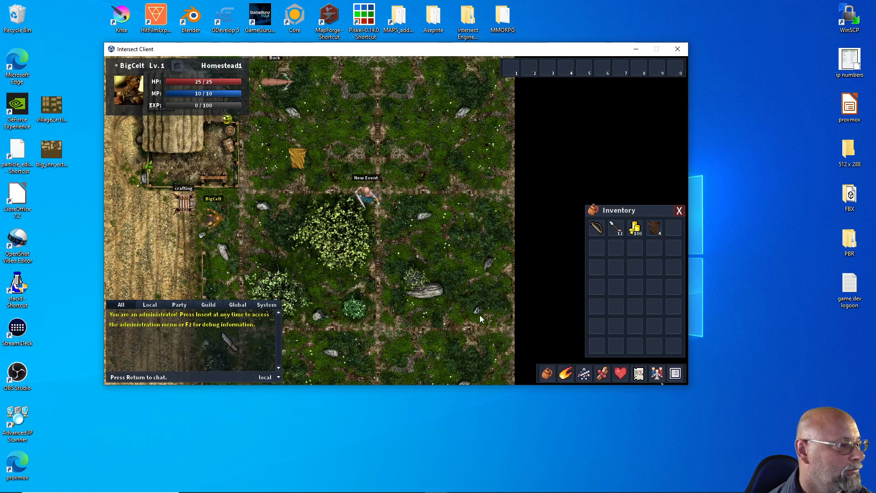
key("s")
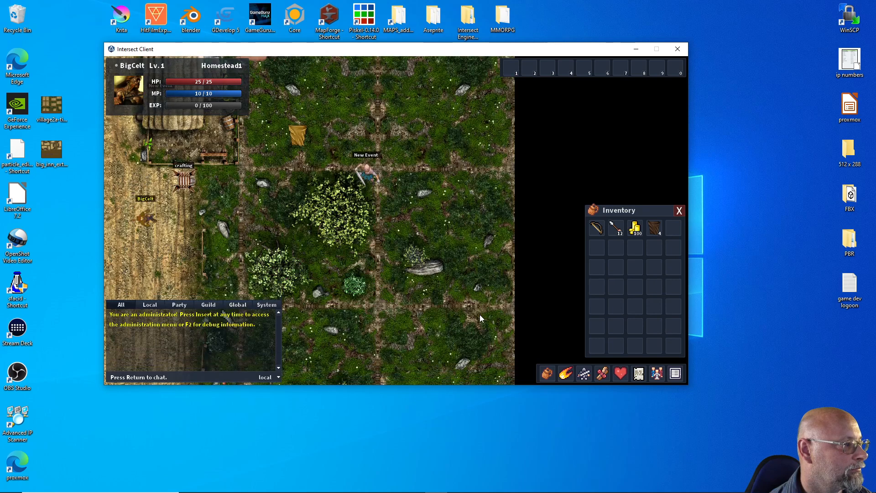
key("d")
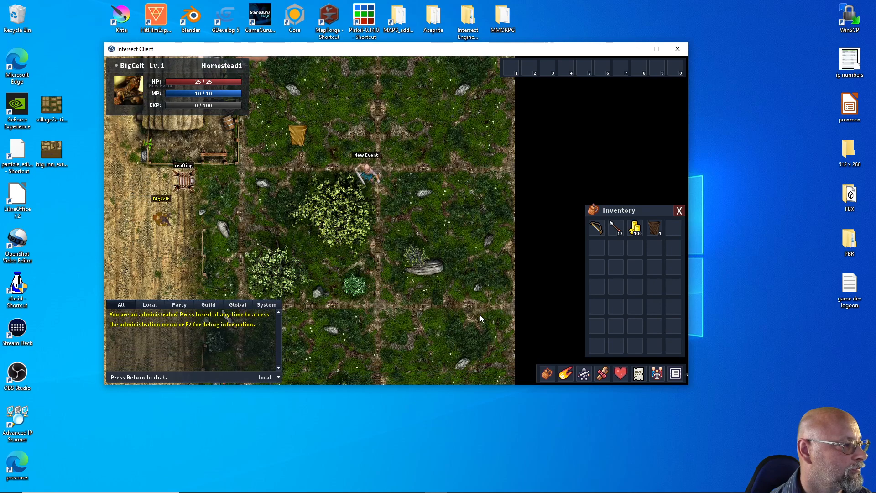
right_click(603, 233)
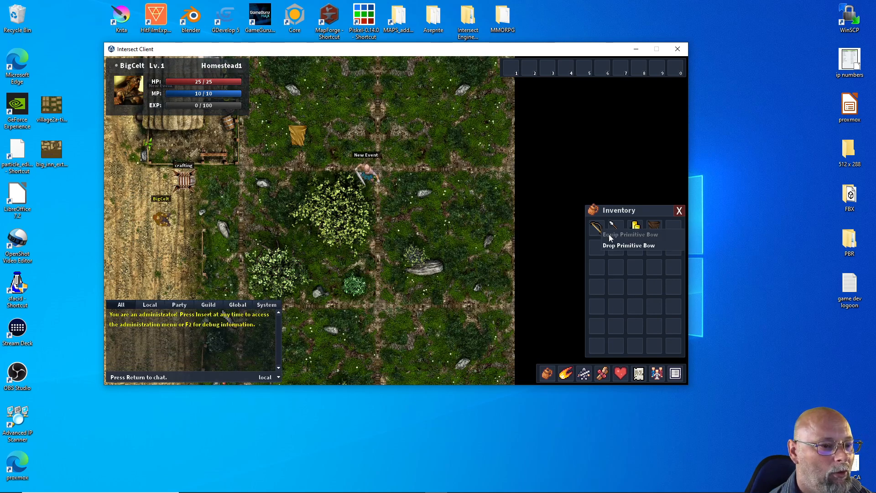
left_click(609, 237)
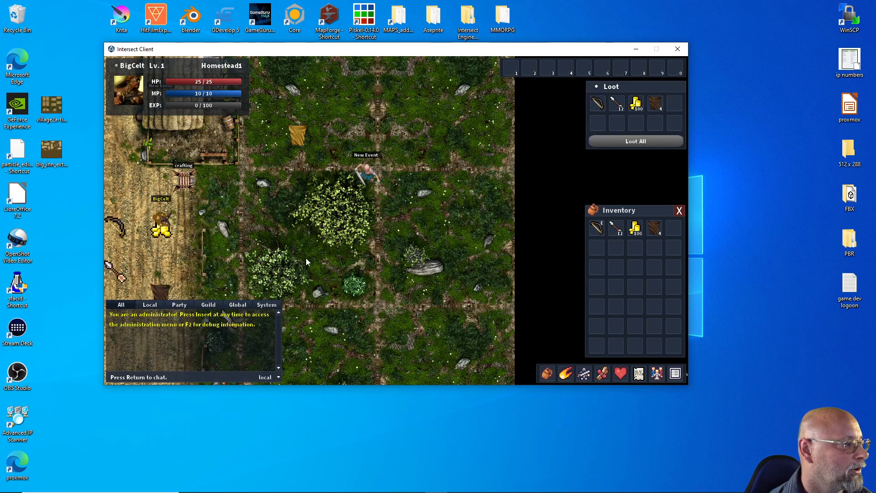
Walk the character east across the field, then north and west to face the Buck from a distance
key("Right")
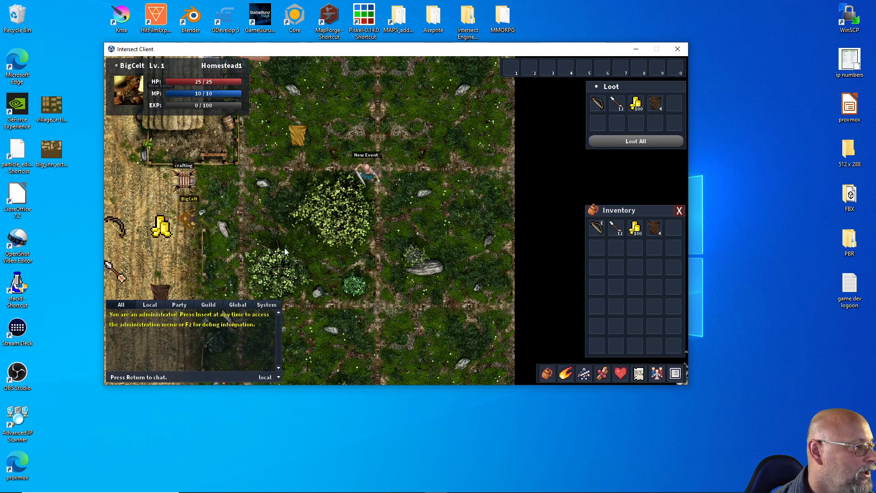
key("Right")
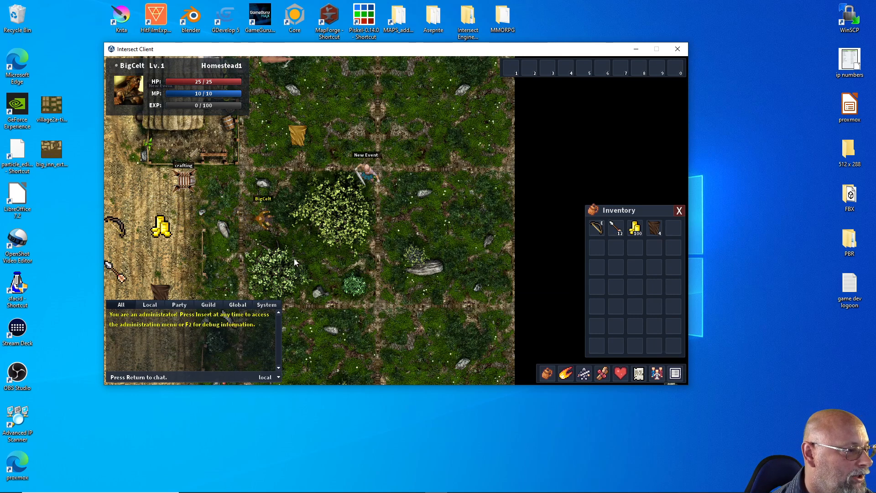
key("Right")
key("Down")
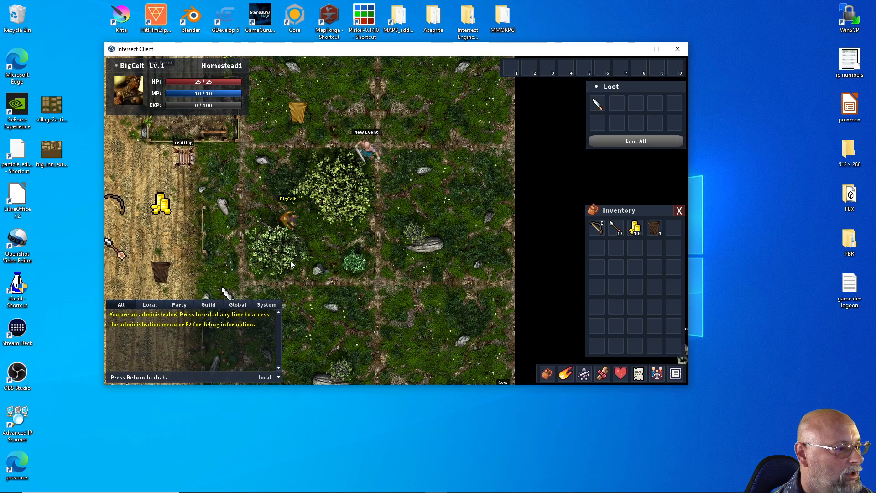
key("Right")
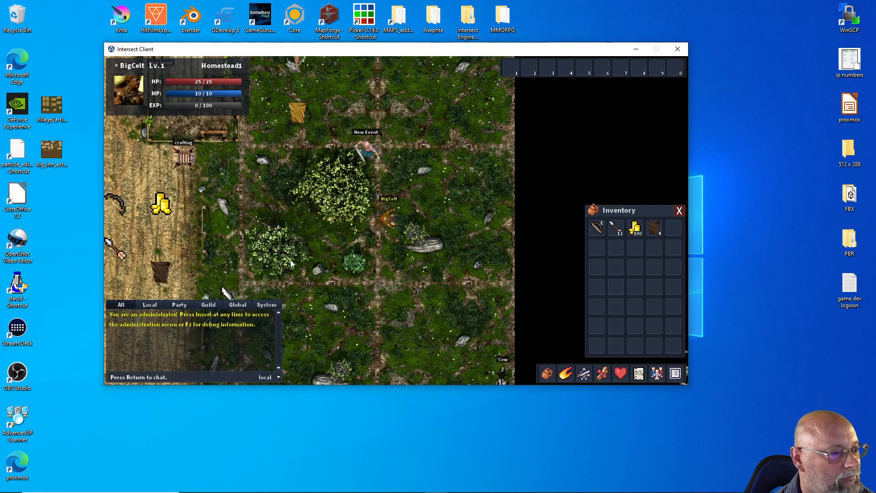
key("Up")
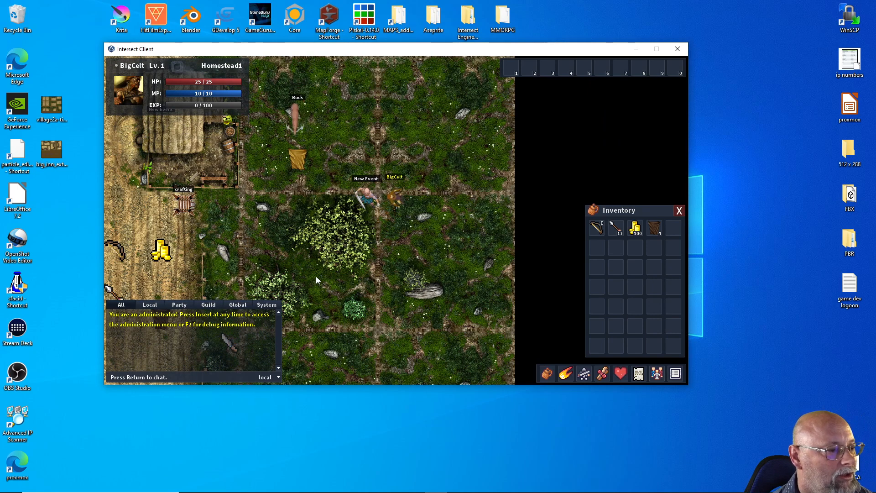
key("Right")
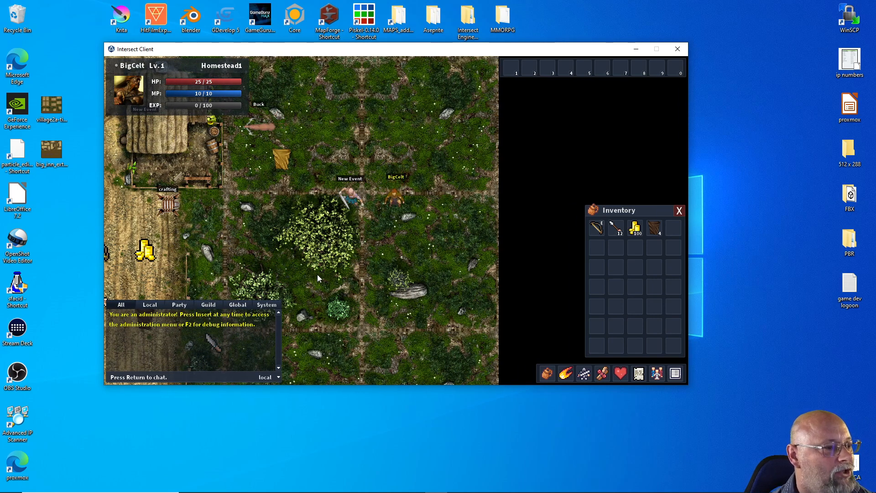
key("Up")
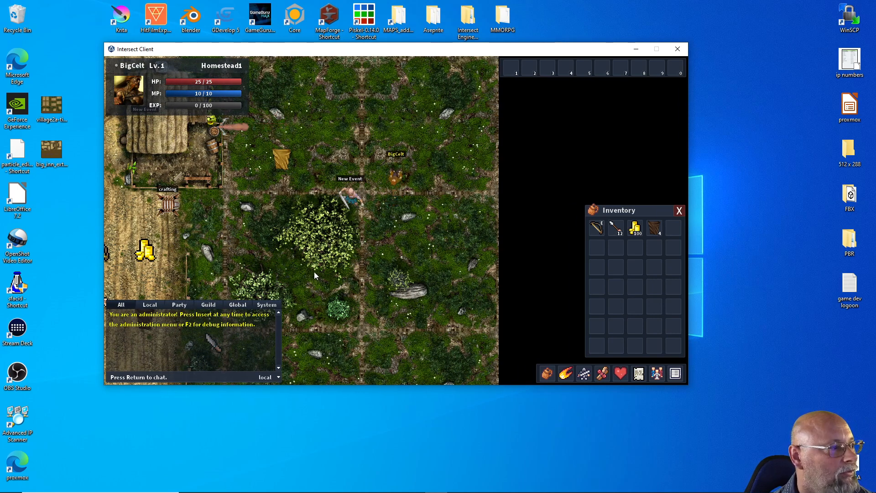
key("Left")
key("a")
key("w")
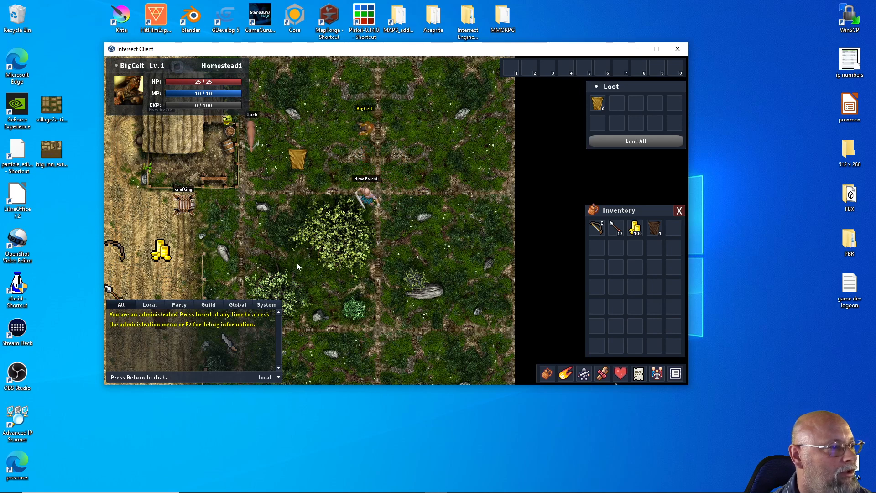
key("a")
Target the Buck and fire Simple Arrows at it with the bow, moving closer between shots
left_click(253, 150)
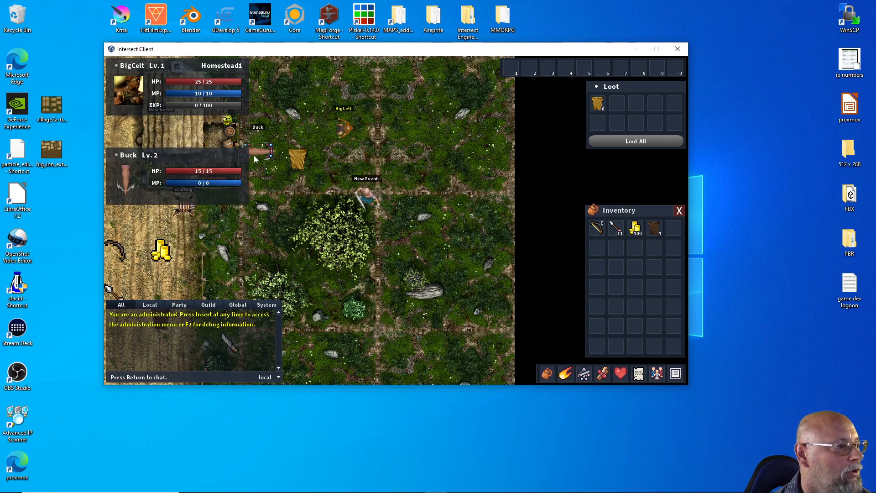
key("e")
key("e")
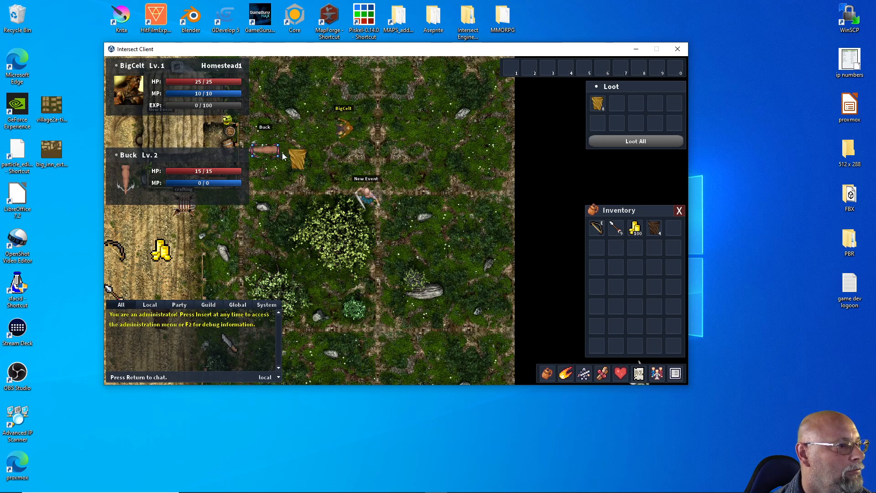
key("s")
key("a")
key("e")
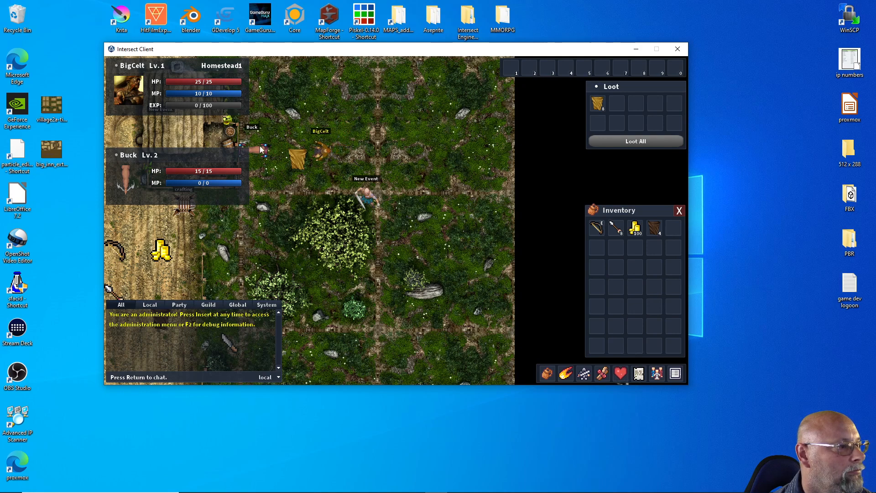
key("e")
key("e")
Walk the character south past the large bush, then northwest to line up below the Buck, and target it
key("s")
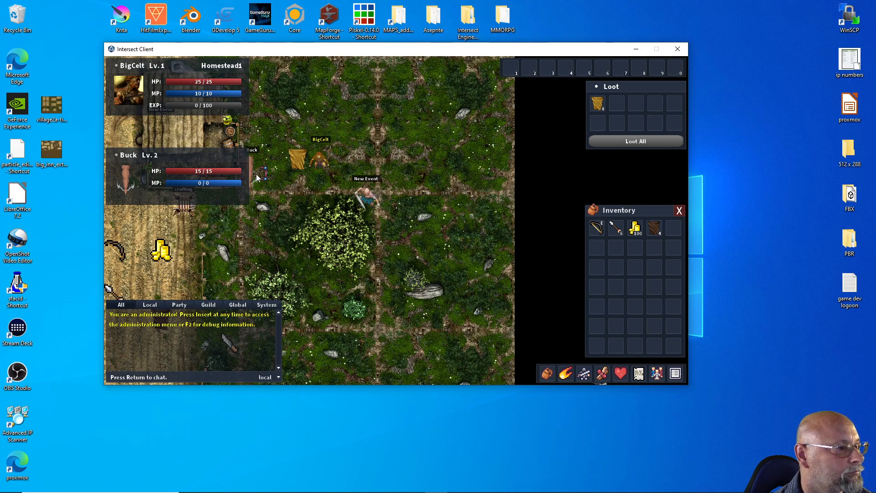
key("s")
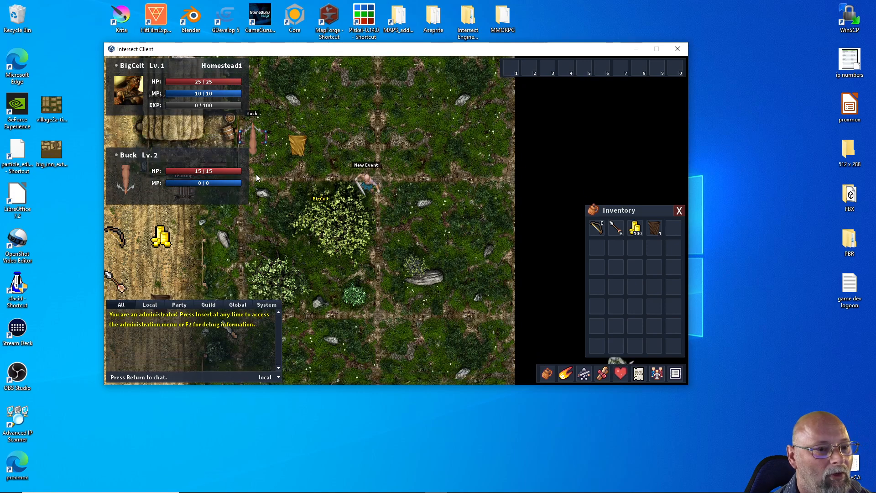
key("s")
key("s")
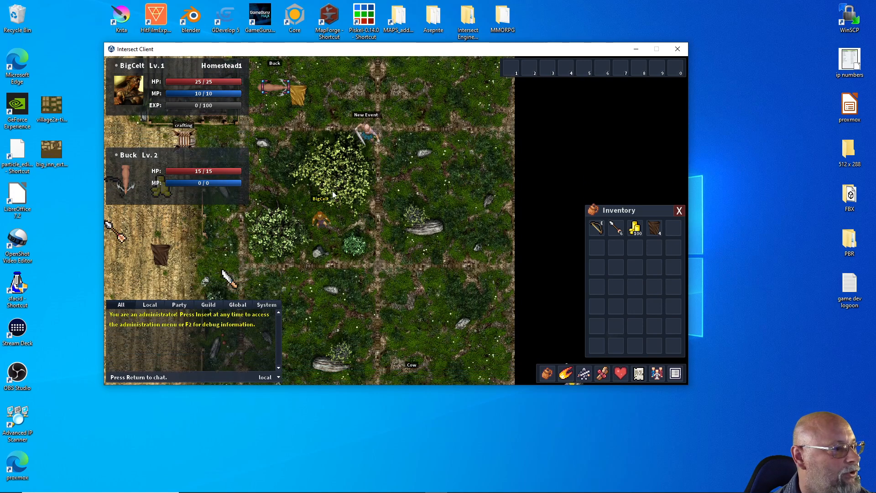
key("w")
key("a")
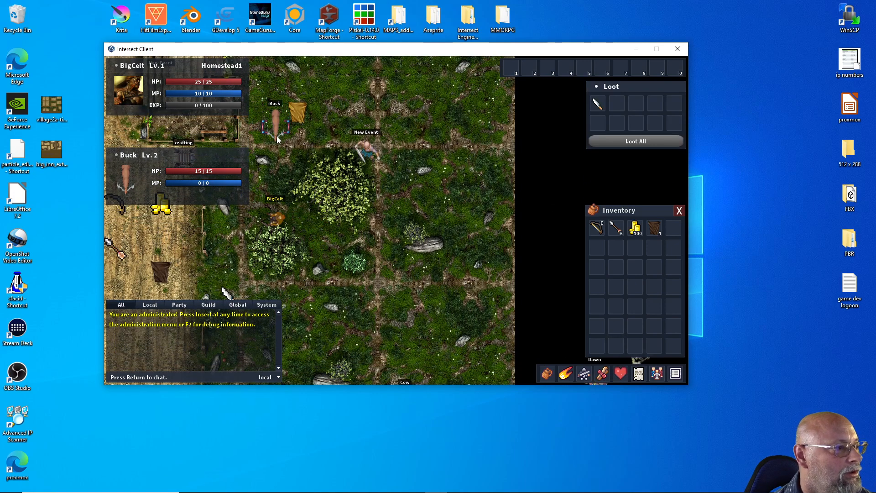
left_click(276, 136)
Walk the character west to the coin pile on the farmland and loot all the nearby items
key("a")
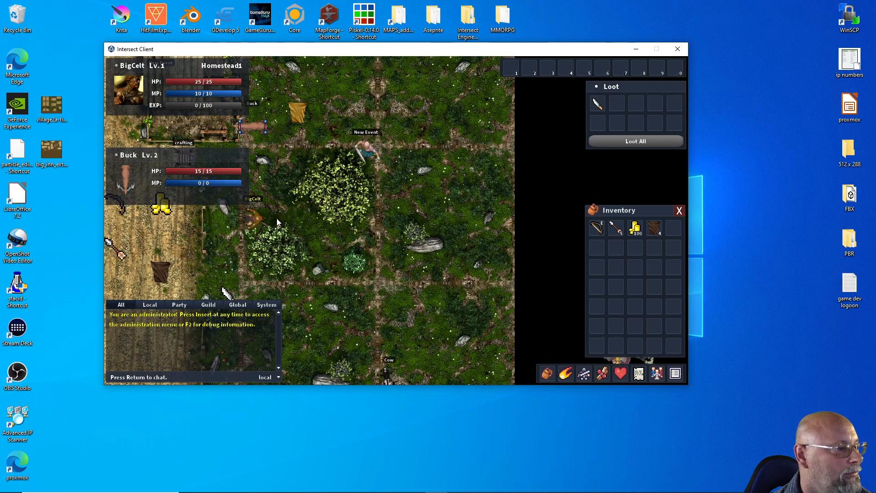
key("a")
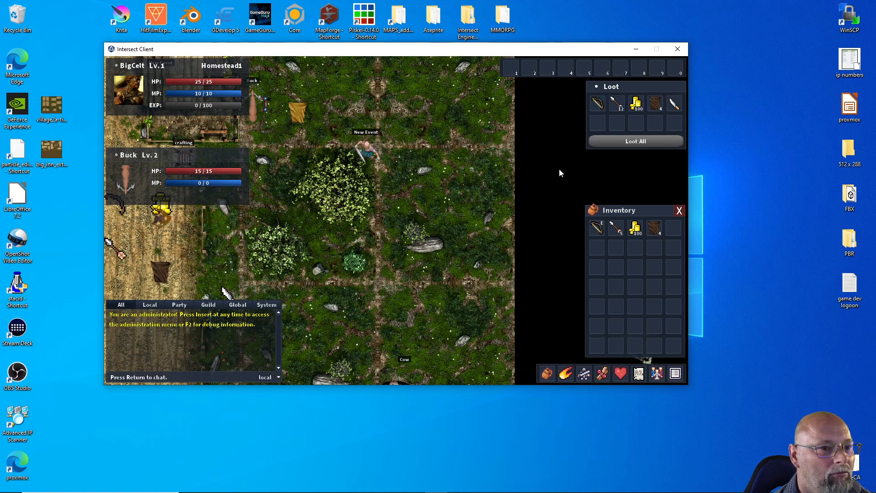
left_click(606, 139)
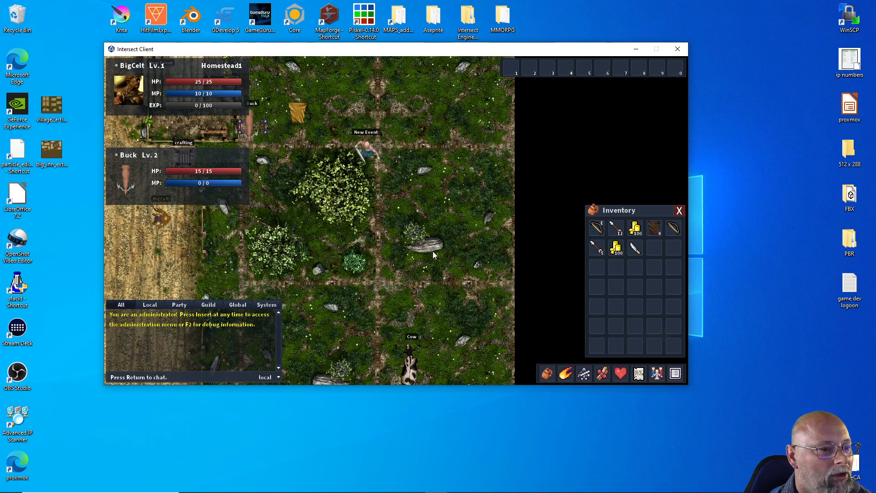
key("s")
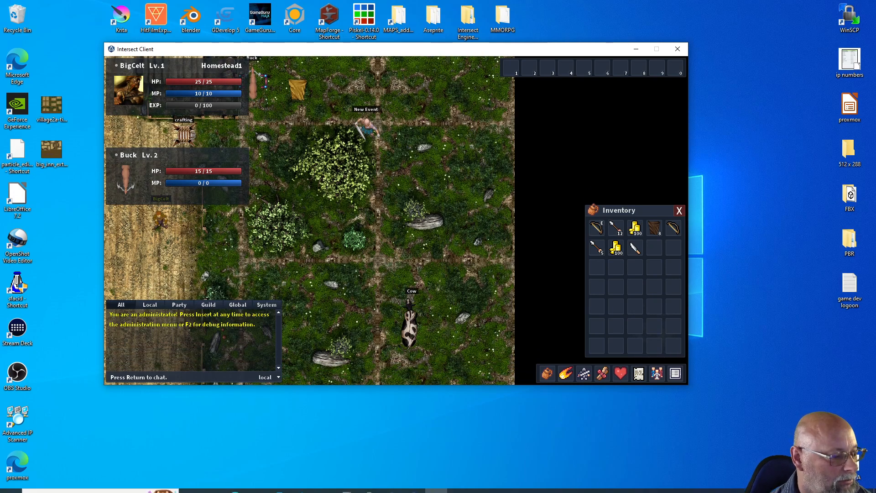
Switch to the Intersect Editor, set the arrow1 projectile's range to 4 and knockback to 1, keep its animation as None, and save
left_click(415, 487)
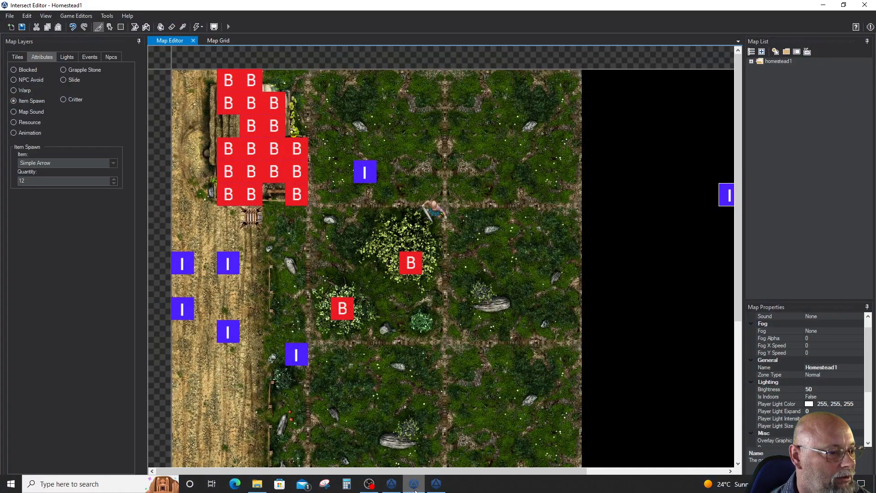
left_click(182, 240)
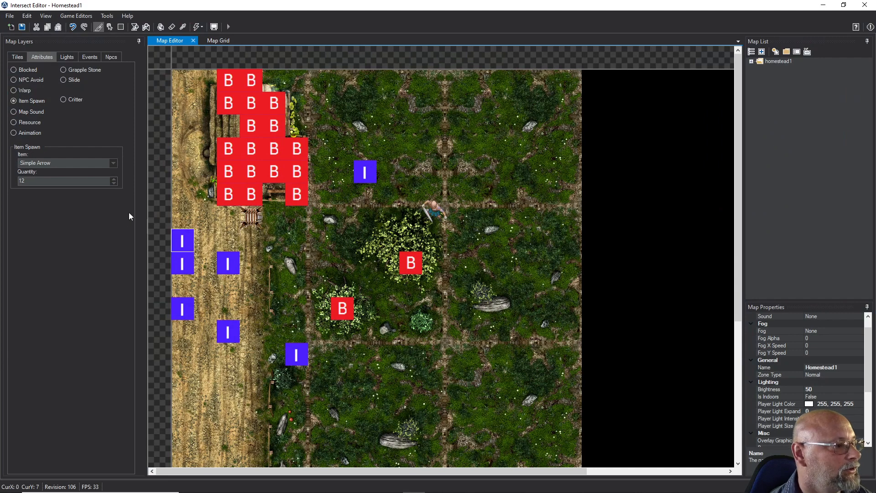
left_click_drag(183, 240, 206, 124)
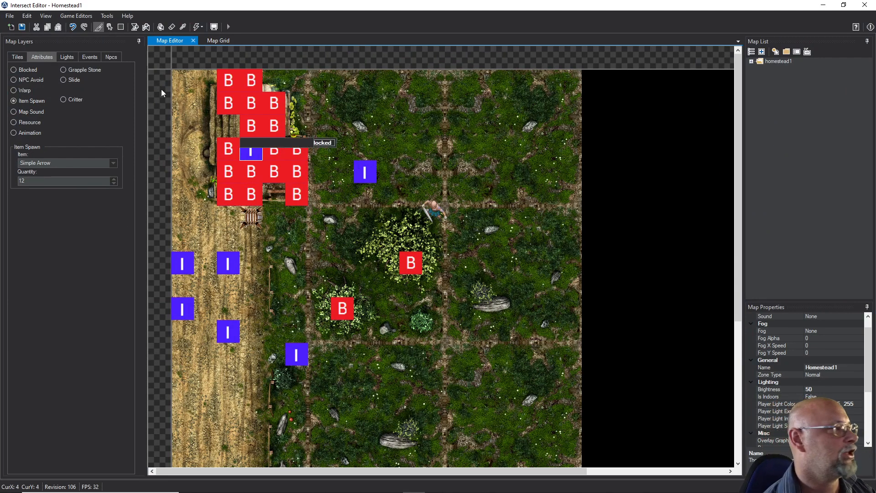
left_click(69, 17)
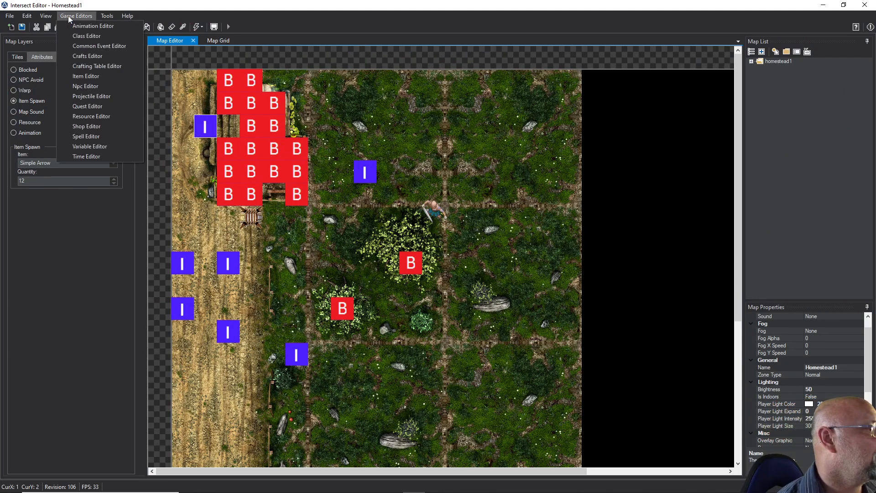
left_click(87, 96)
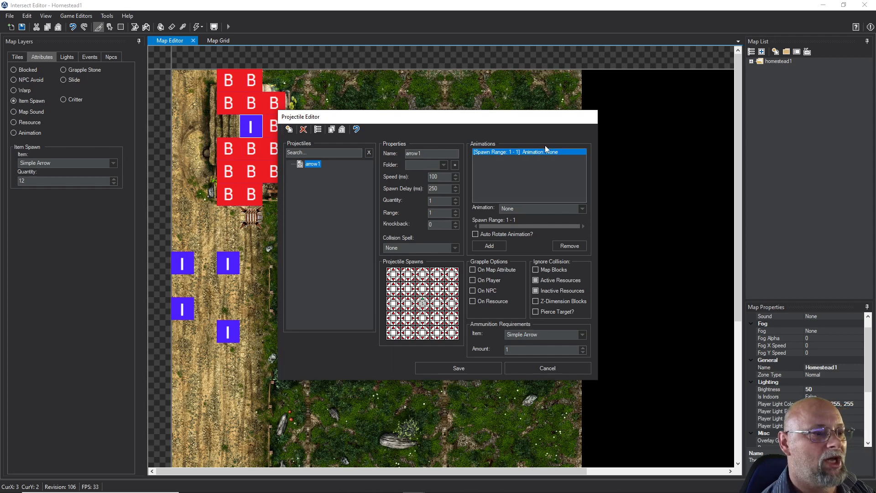
left_click(578, 208)
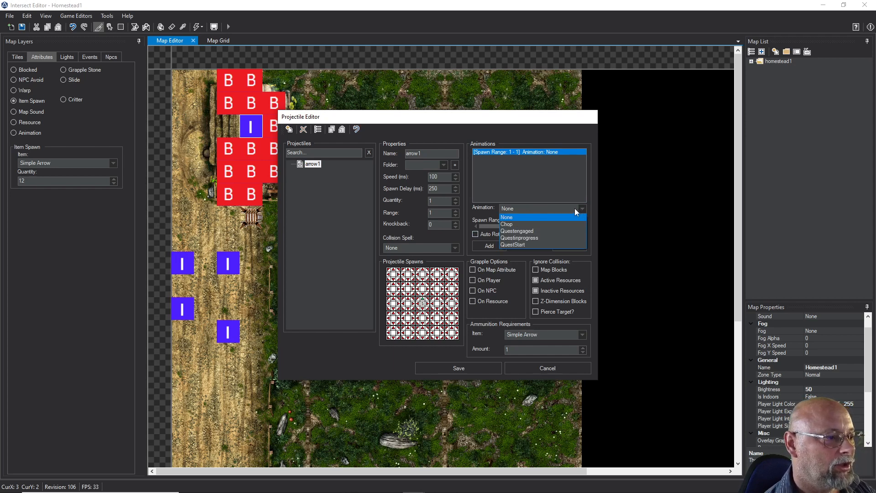
left_click(435, 215)
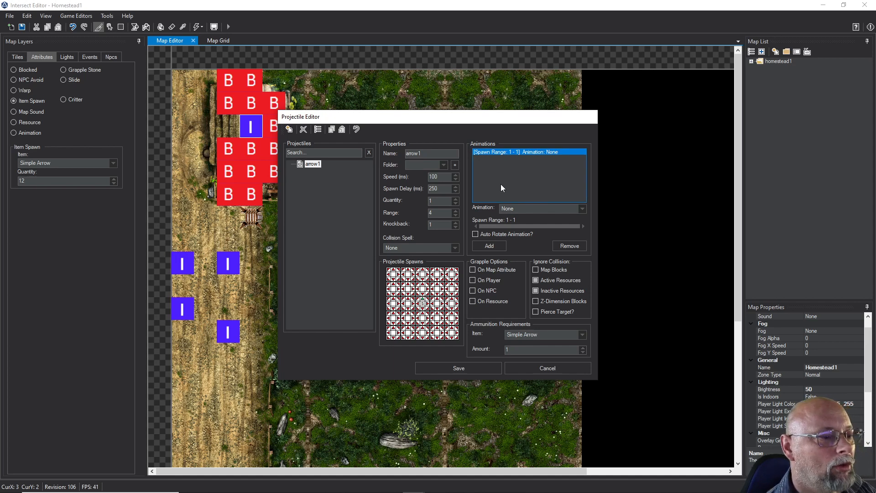
left_click(516, 210)
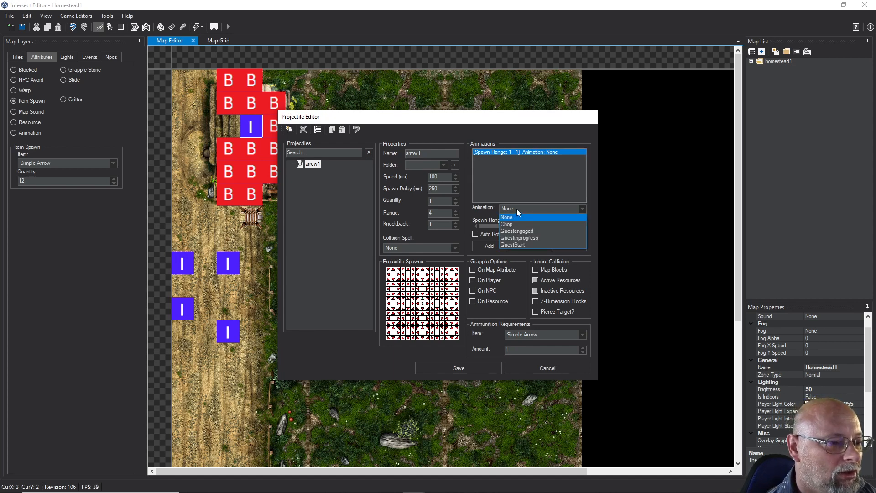
left_click(516, 208)
left_click(453, 364)
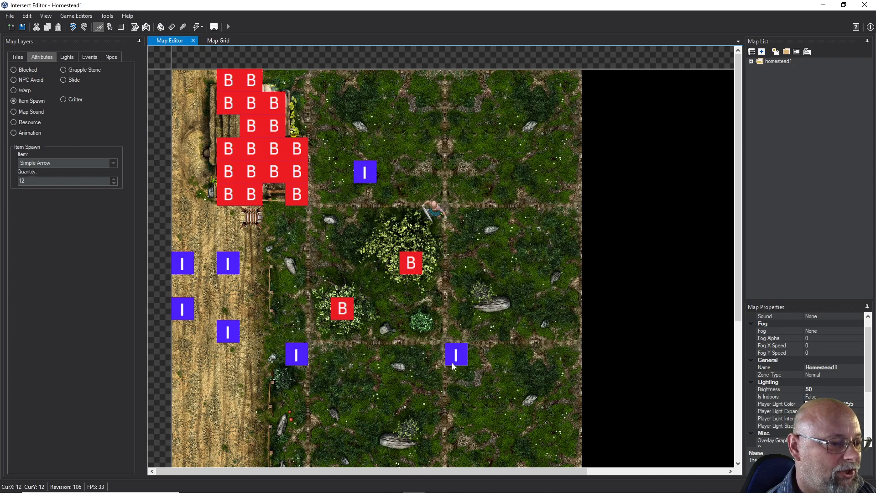
Create a new animation in the Animation Editor and name it arrow1
left_click(70, 18)
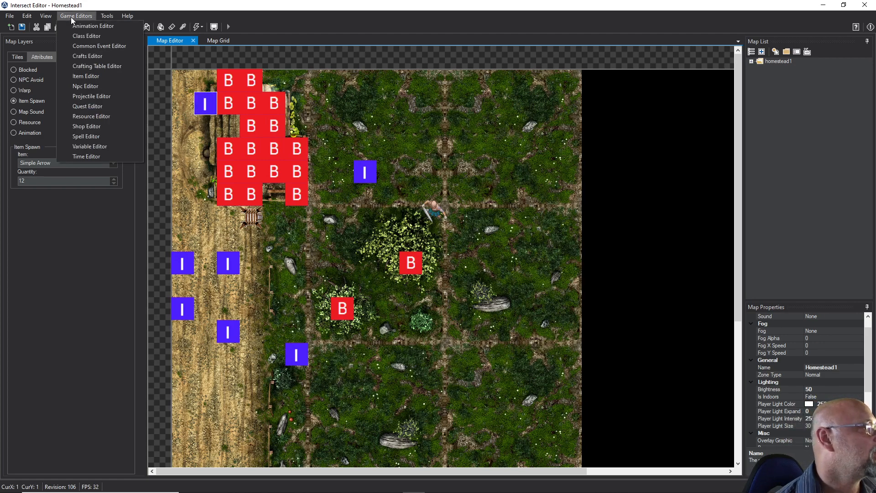
left_click(72, 24)
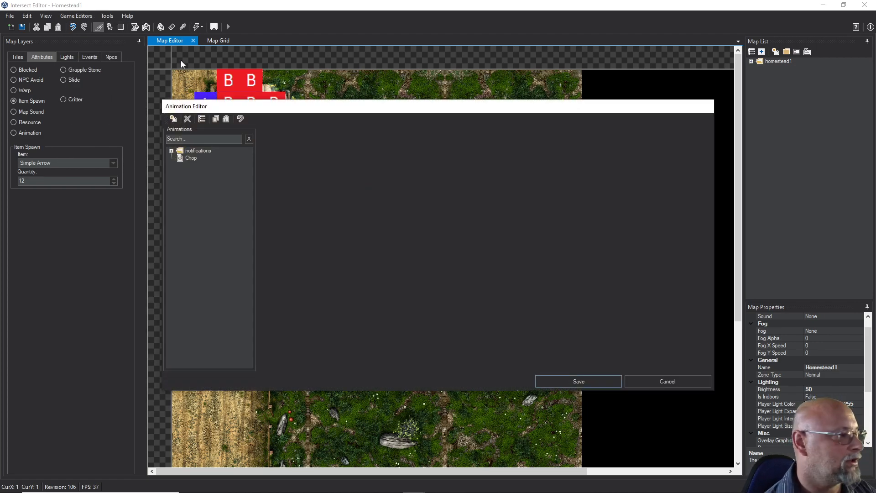
left_click(173, 122)
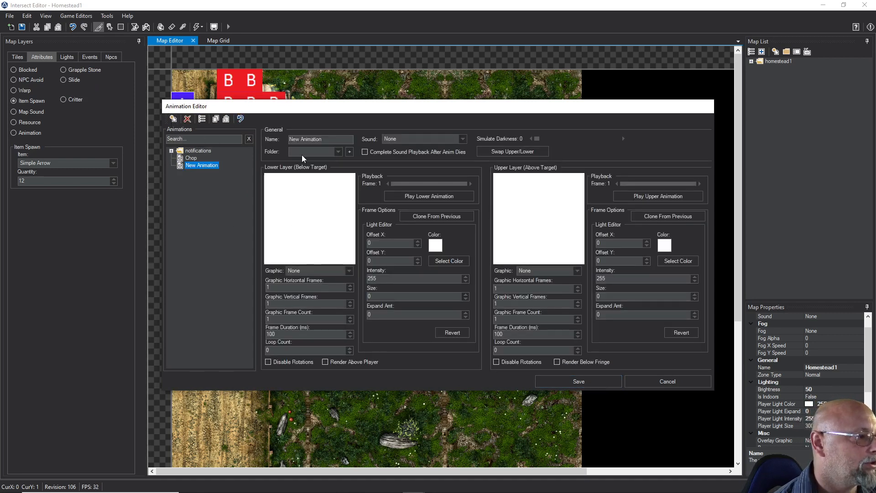
left_click_drag(323, 139, 279, 142)
type("arr")
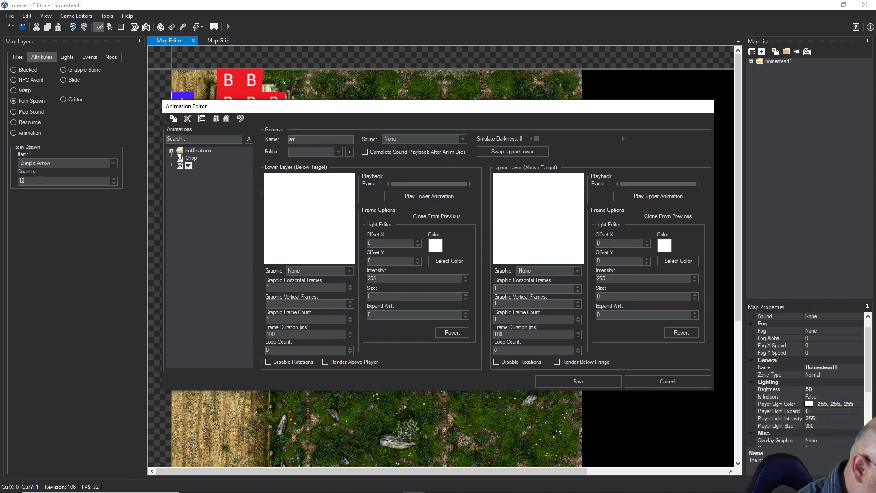
type("ow1")
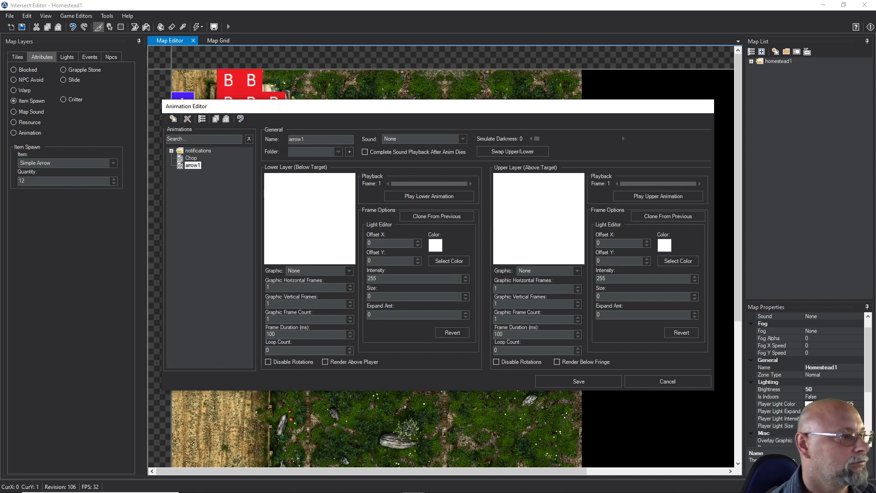
Set the arrow1 animation's sound to click4.wav
left_click(462, 140)
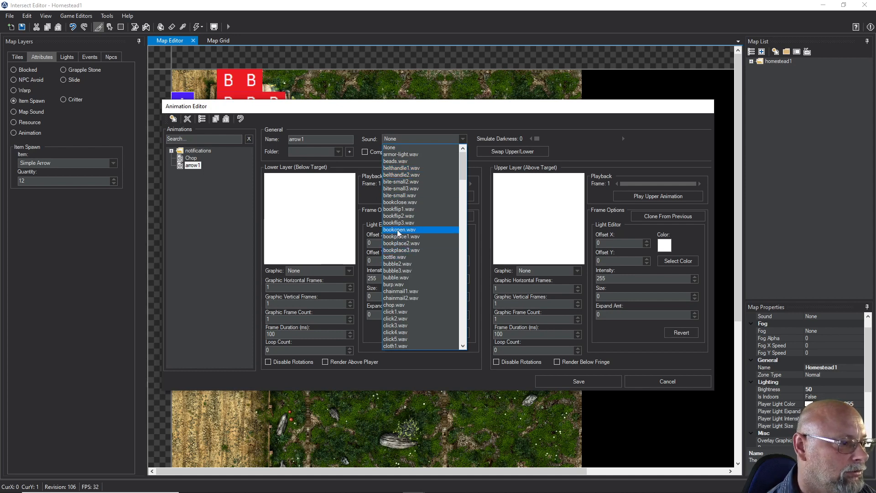
scroll(395, 272, "down", 4)
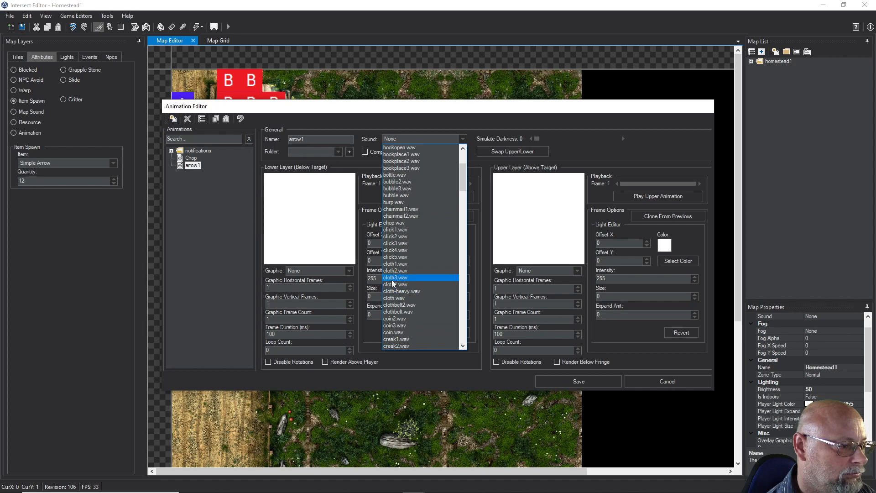
left_click(401, 250)
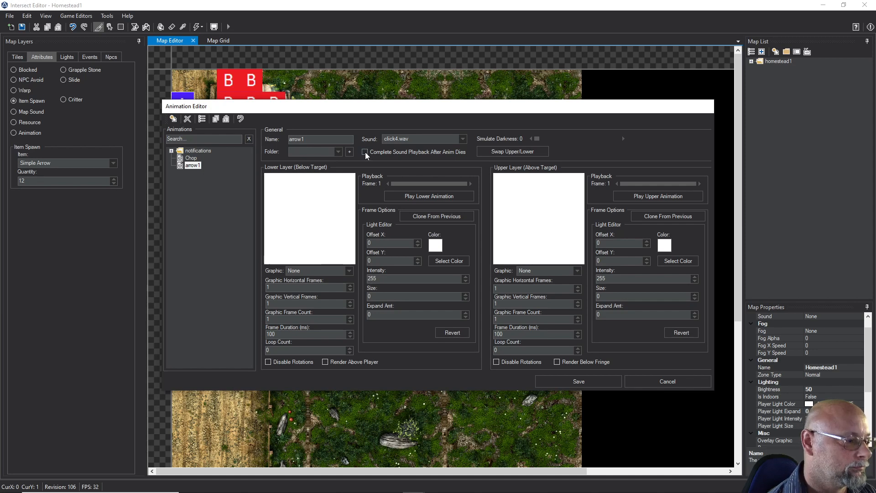
Assign fire_arrow1.png as the lower layer graphic of the arrow1 animation and set its horizontal frames to 4
left_click(318, 272)
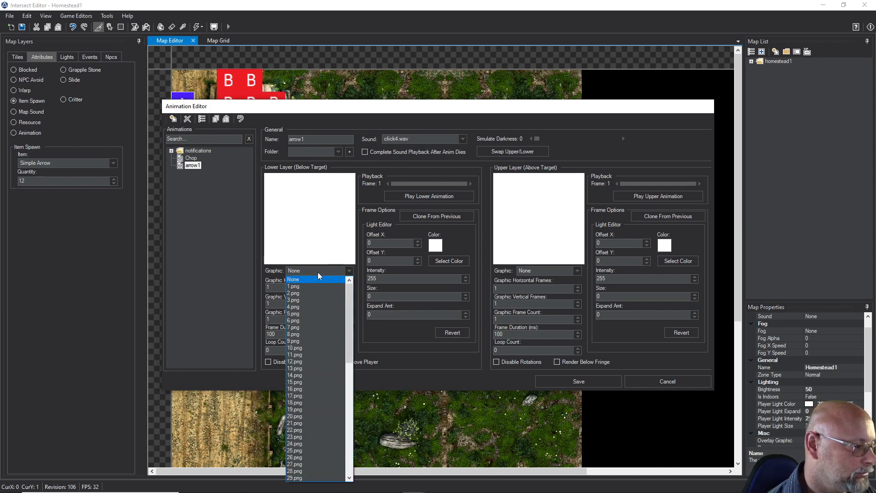
left_click(420, 385)
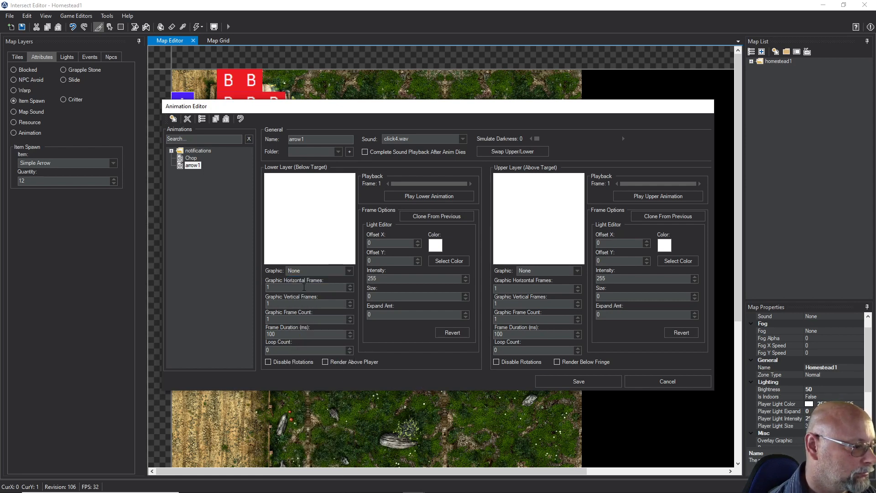
left_click(342, 271)
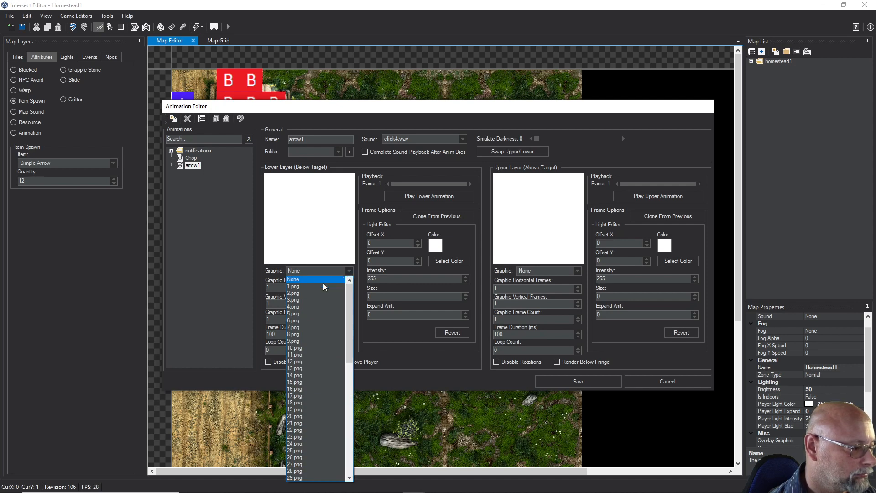
scroll(321, 289, "down", 1)
scroll(319, 289, "down", 12)
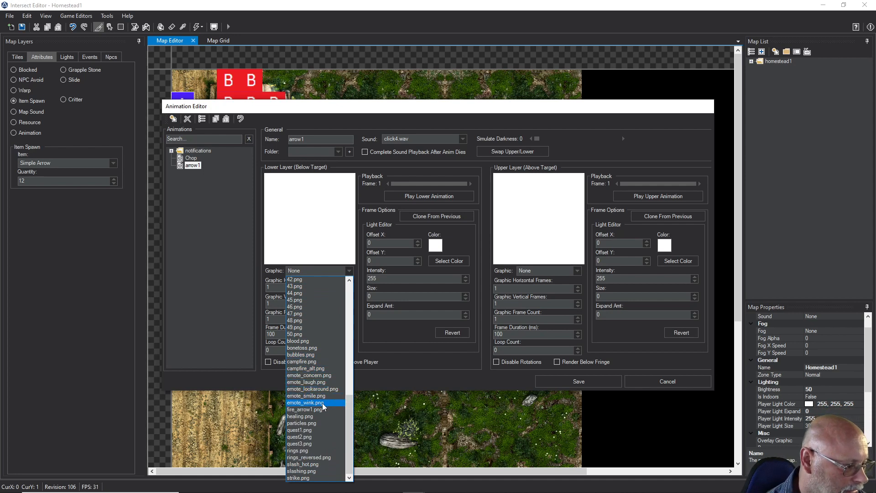
left_click(316, 409)
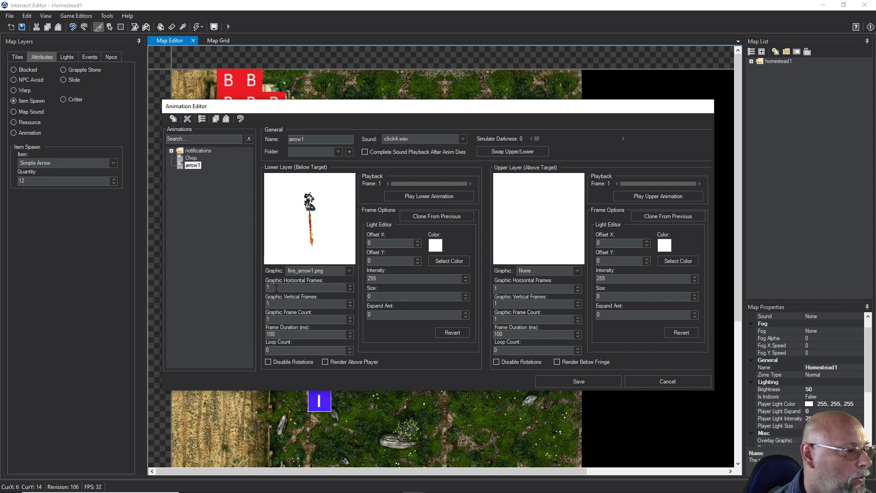
left_click(351, 286)
left_click(352, 286)
left_click(351, 286)
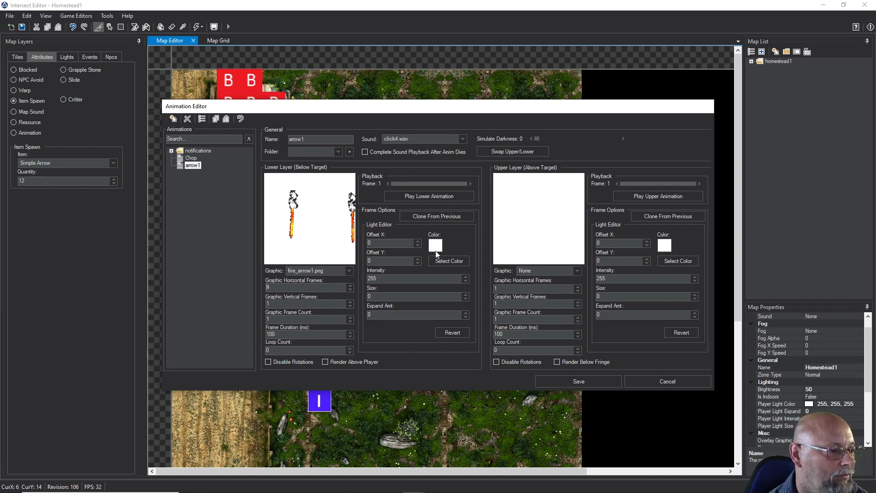
Set the lower layer's light color to orange and raise the light size to 1
left_click(441, 264)
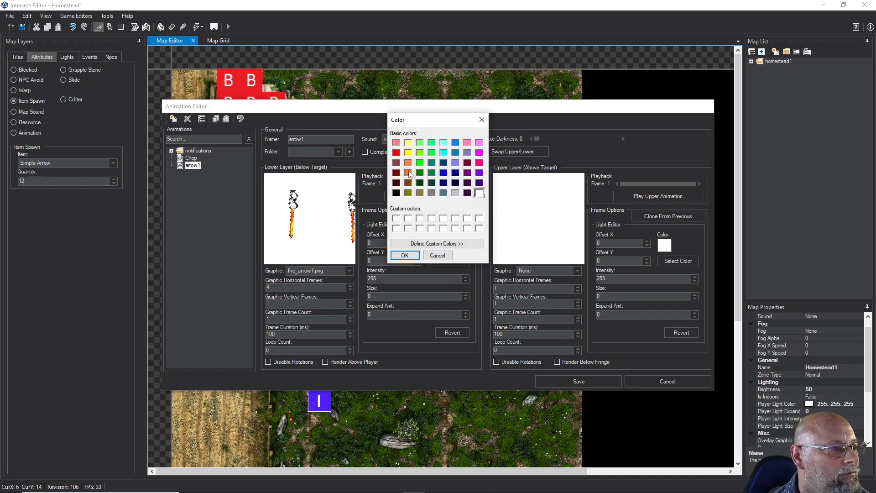
left_click(408, 173)
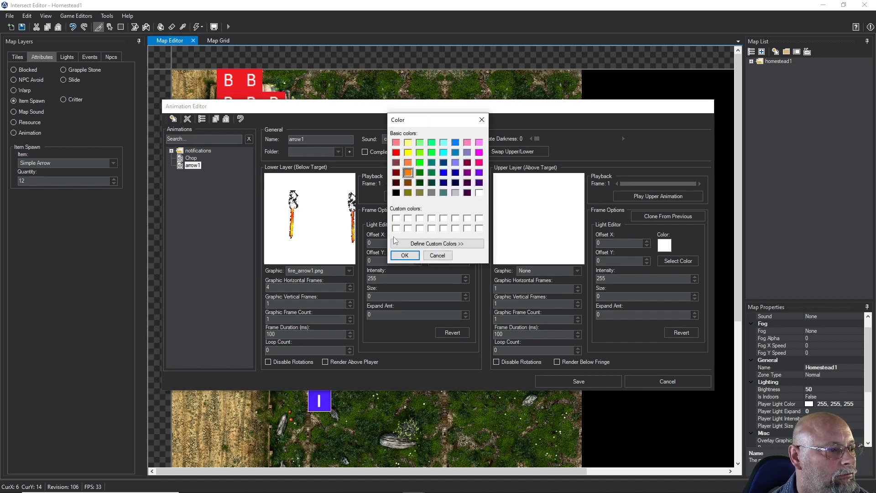
left_click(404, 255)
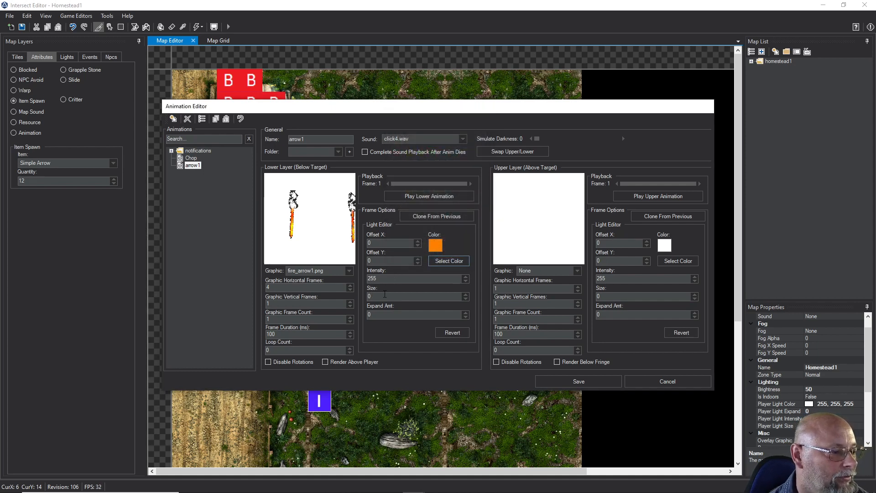
left_click(465, 295)
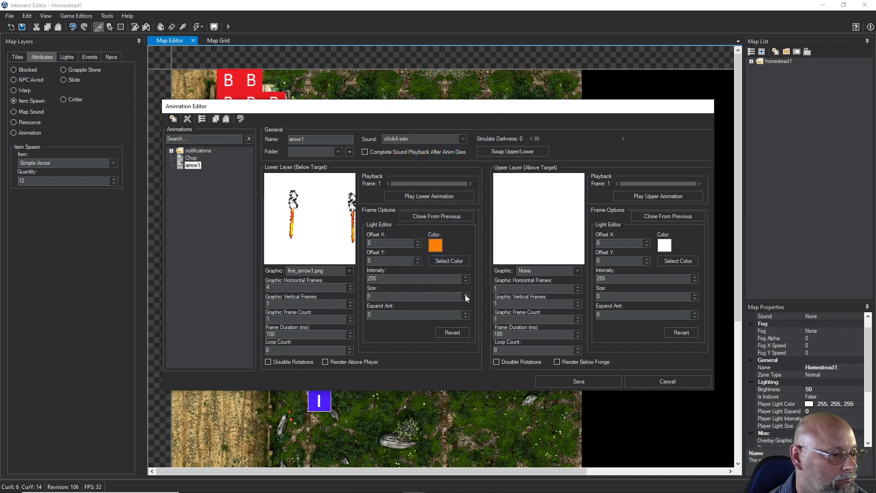
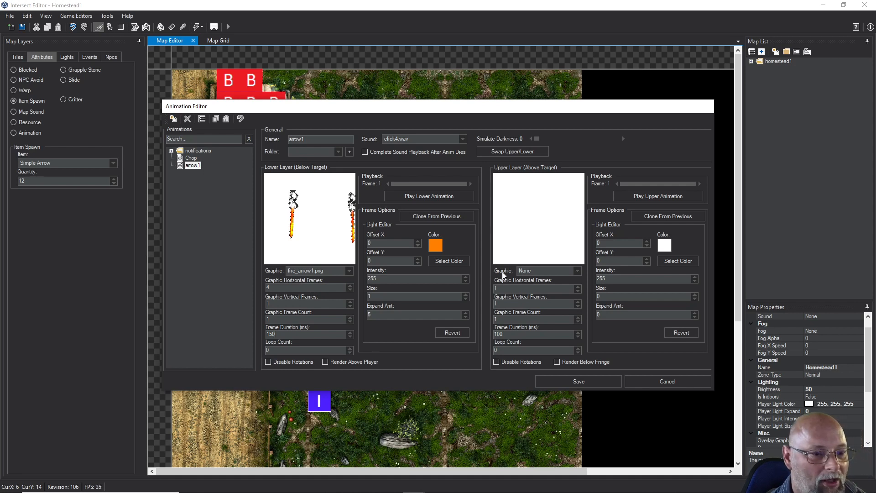
Save the arrow1 animation and switch to the Intersect Client
left_click(548, 381)
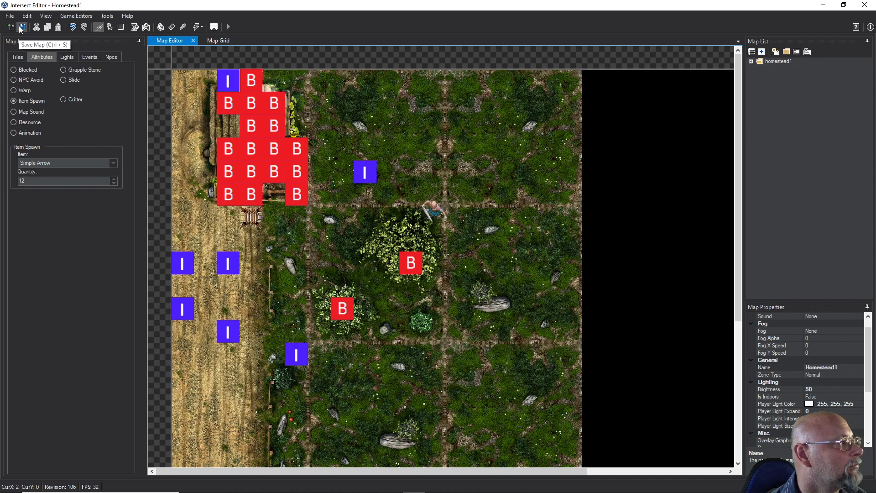
mouse_move(375, 490)
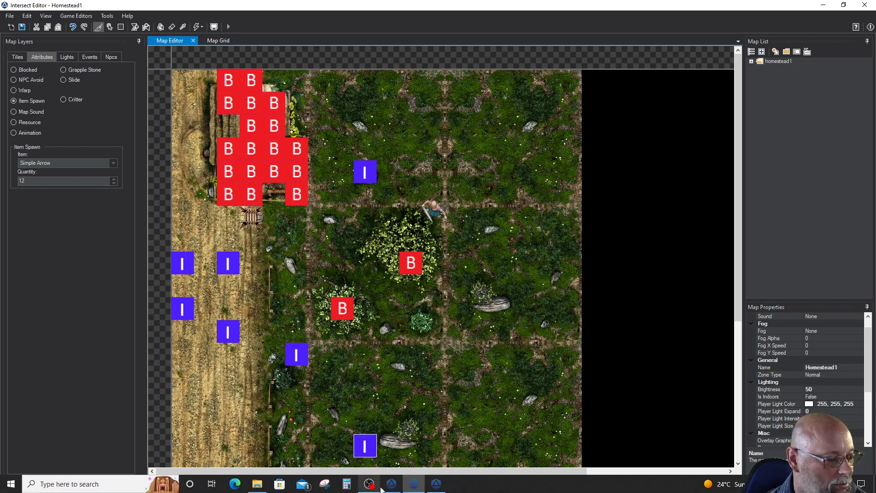
left_click(434, 486)
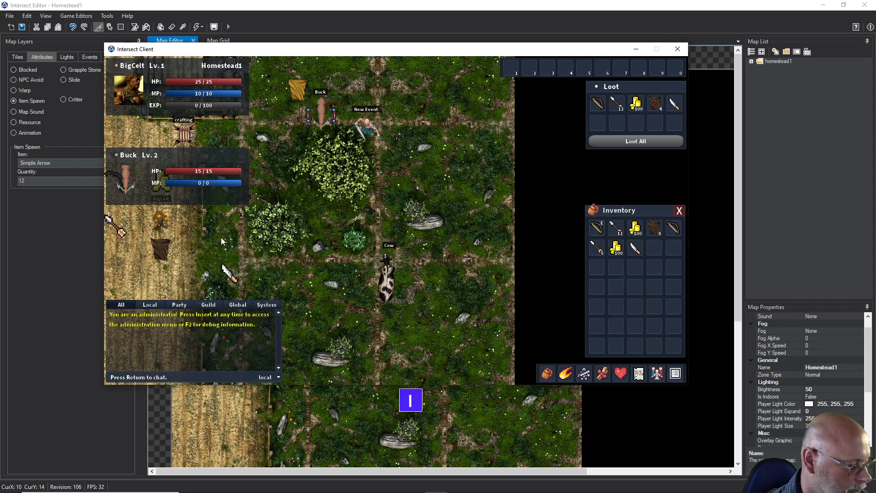
Walk the character onto the grass beside the large bush and shoot the Buck with the bow
key("w")
key("w")
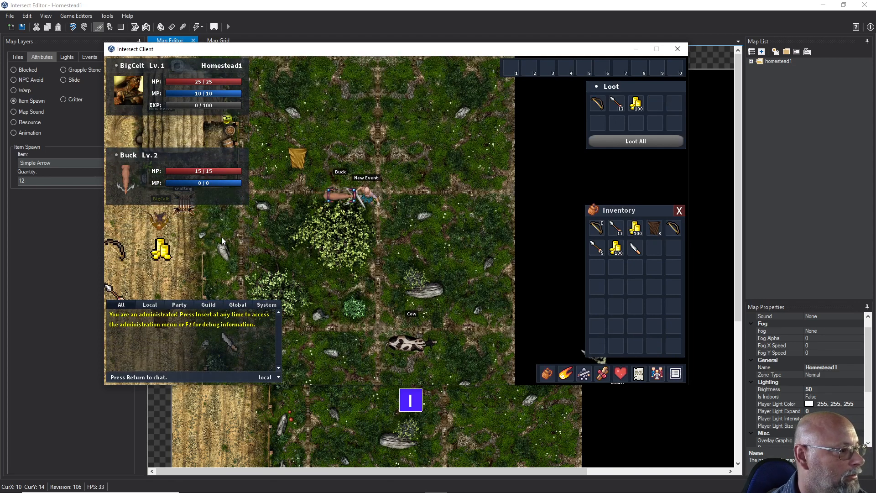
key("d")
key("d")
key("d")
key("d")
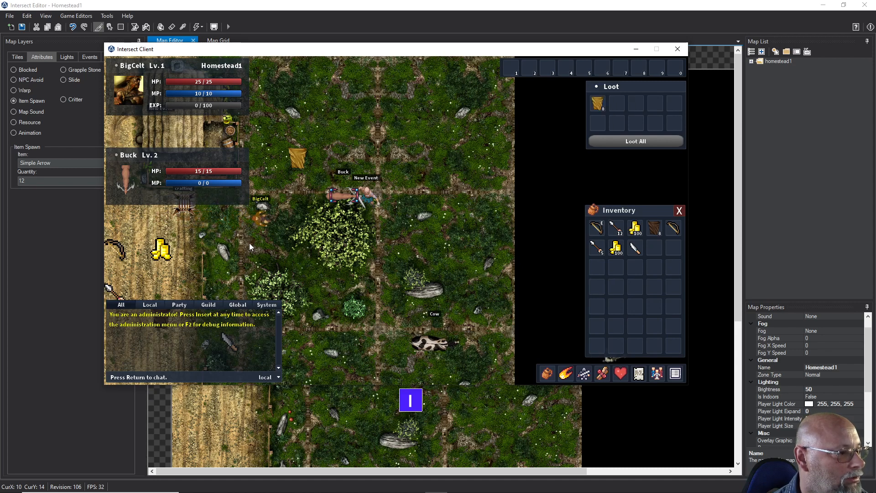
key("w")
key("s")
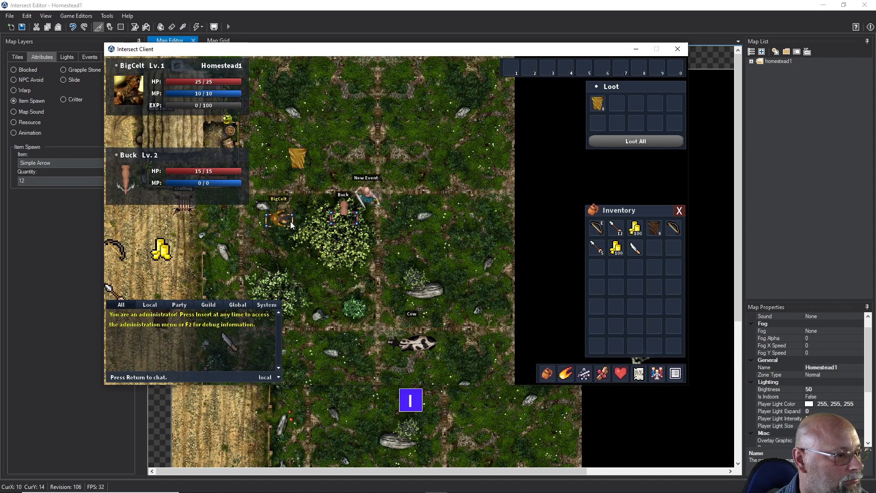
key("d")
left_click(341, 219)
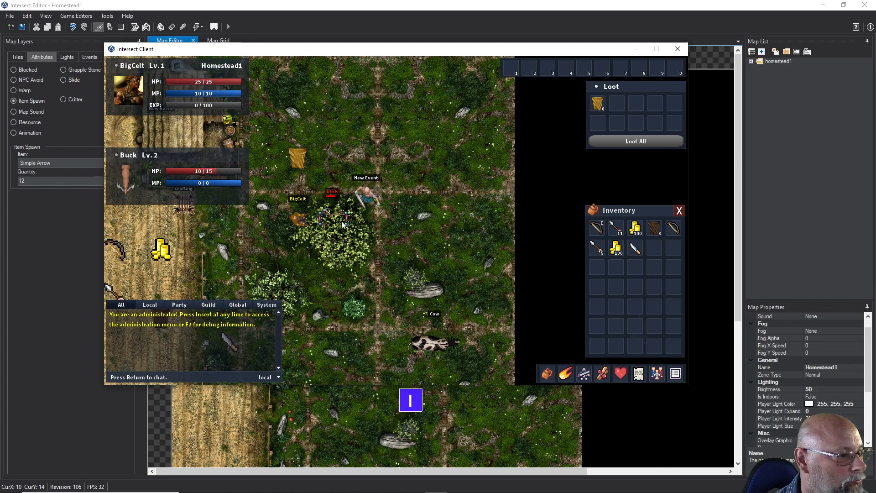
left_click(340, 221)
Retreat west and south down the plowed field, hide the game interface and turn the character back toward the Buck
key("a")
key("a")
key("a")
key("a")
key("a")
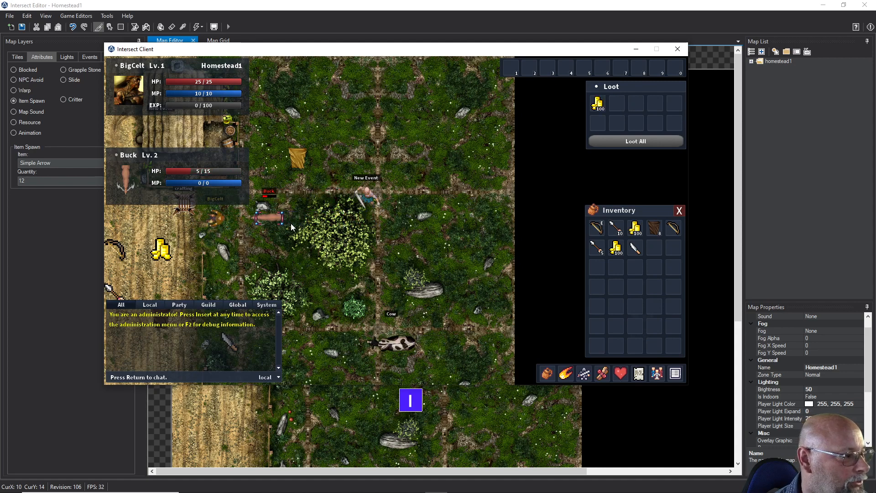
key("a")
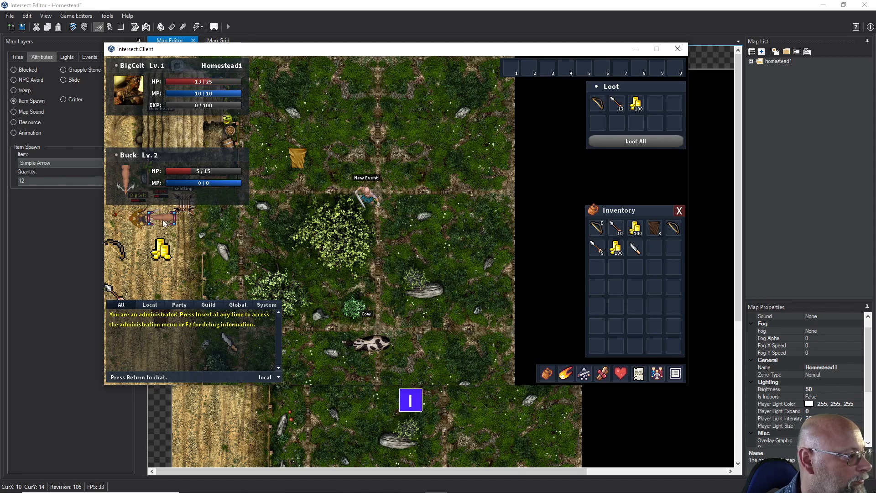
key("s")
key("s")
key("s")
key("s")
key("s")
key("s")
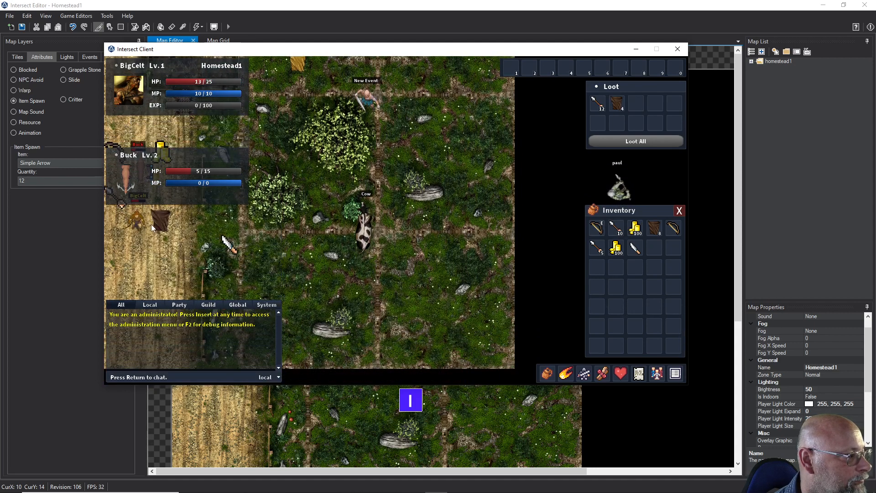
key("s")
key("s")
key("s")
key("F11")
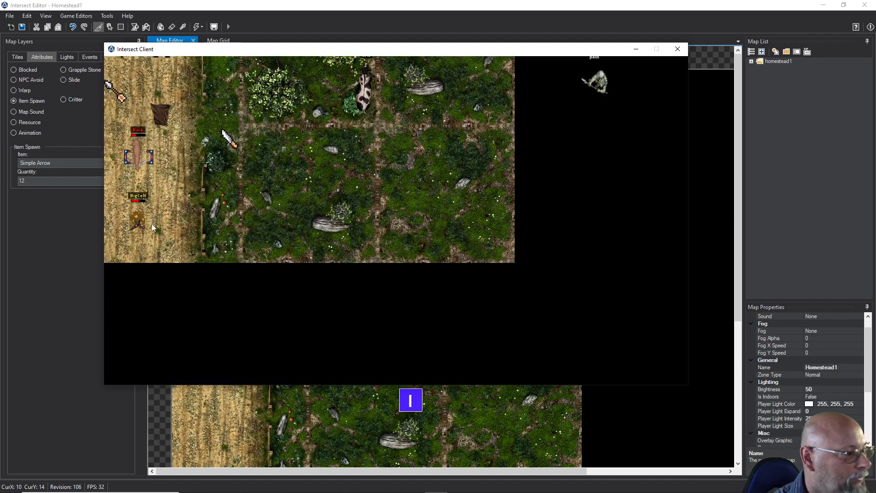
key("w")
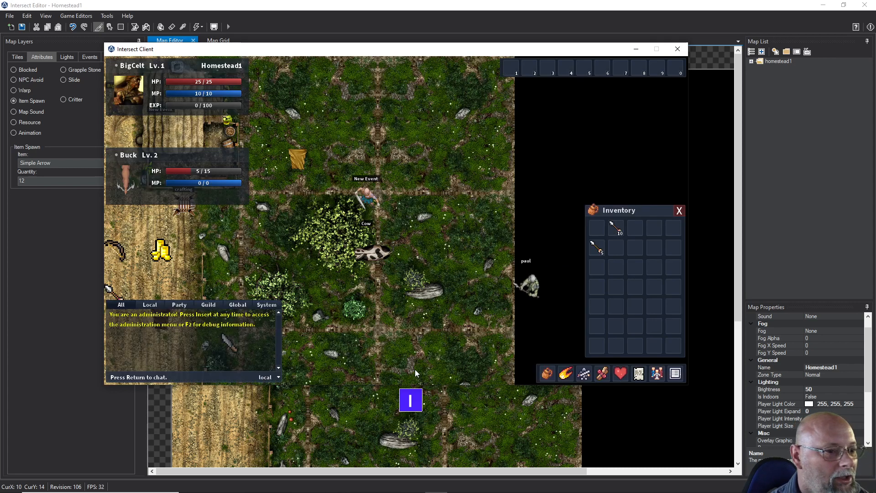
Walk the character back to the items on the field, loot them all and equip the Primitive Bow
key("s")
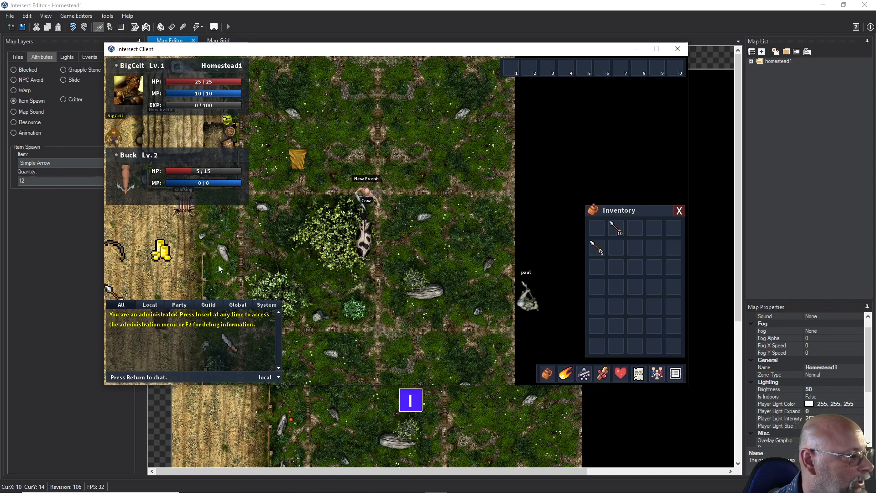
key("s")
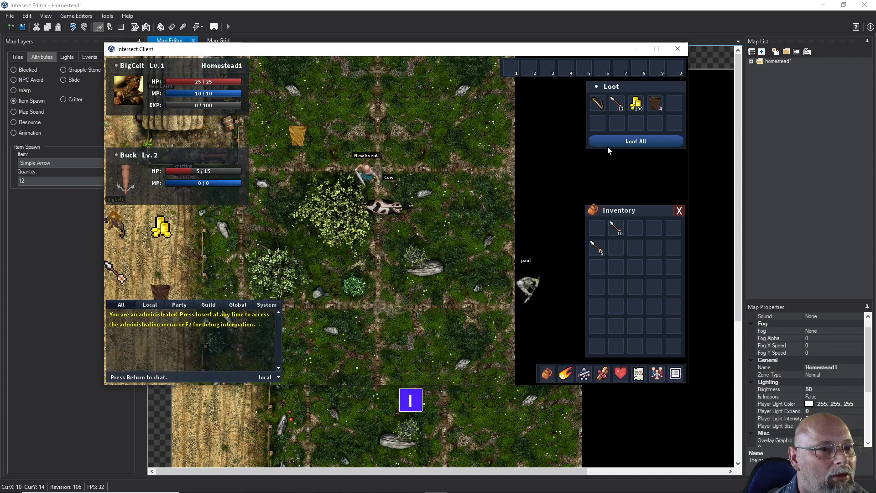
left_click(609, 142)
right_click(593, 225)
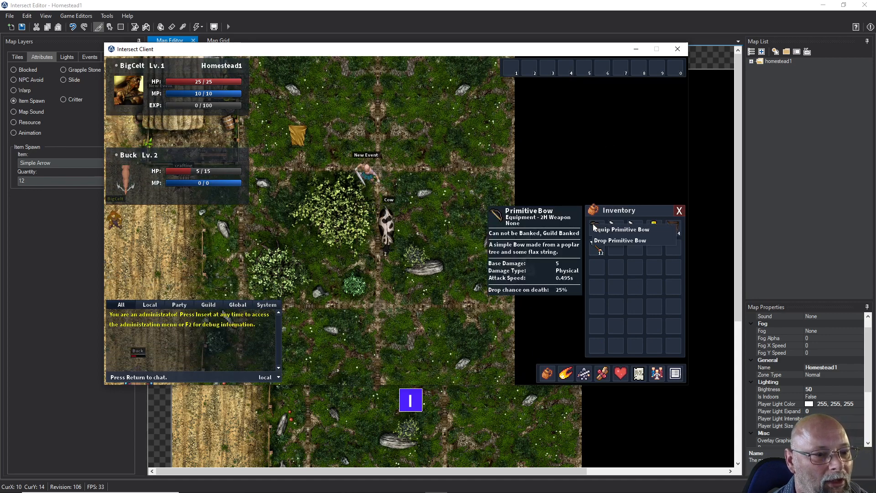
left_click(616, 228)
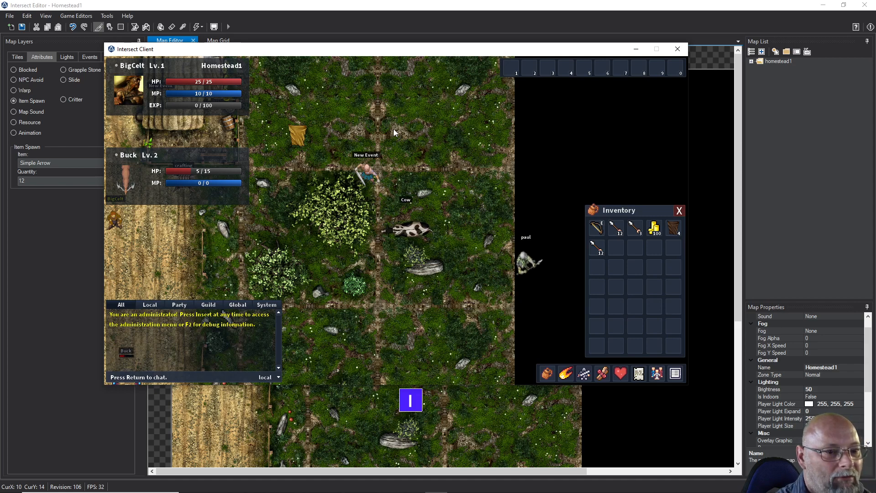
Hide the game interface and approach the Buck on the plowed field to test the bow against it again
key("F11")
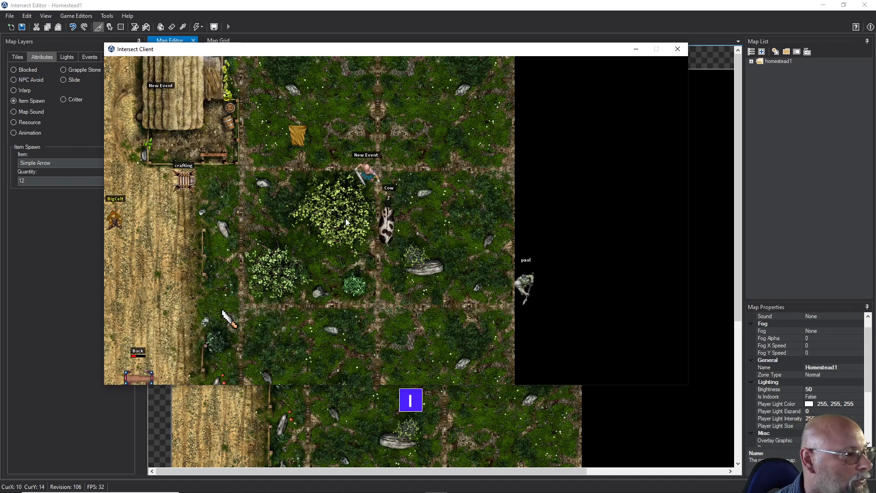
key("s")
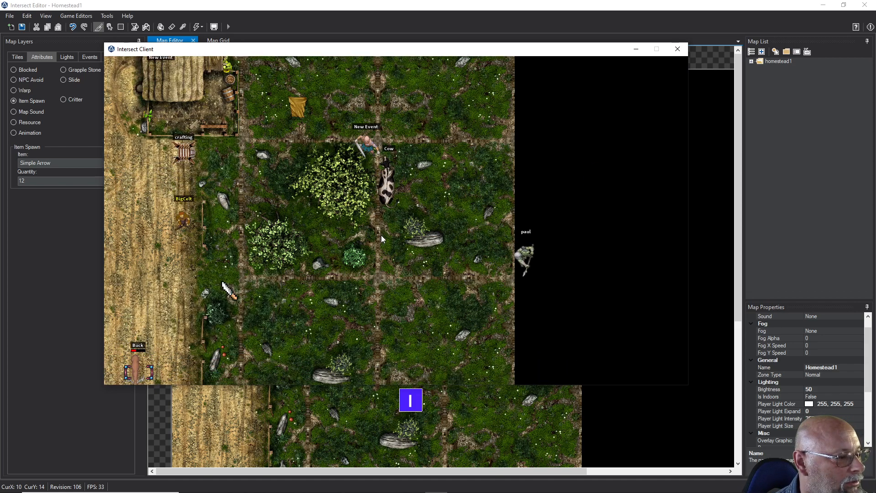
key("d")
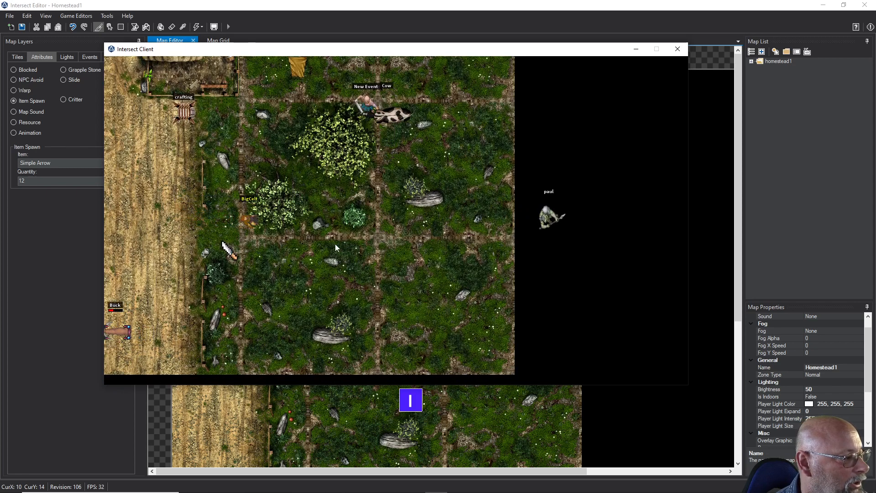
key("s")
key("a")
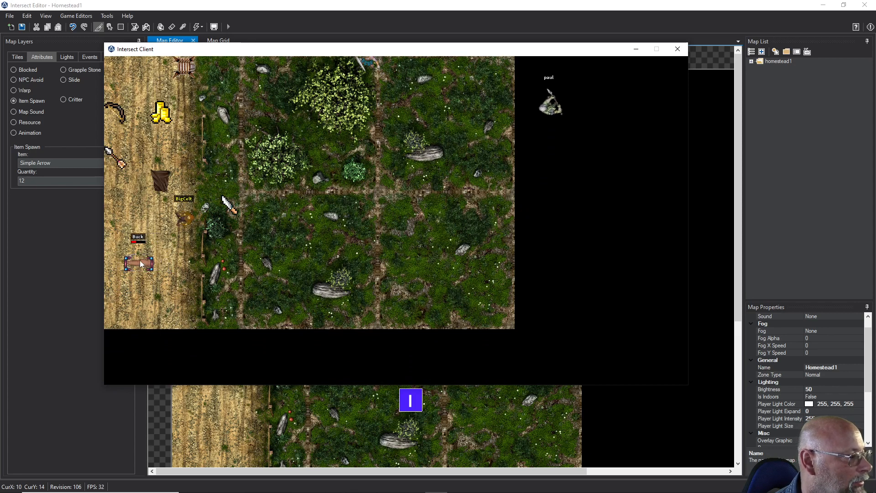
key("a")
key("w")
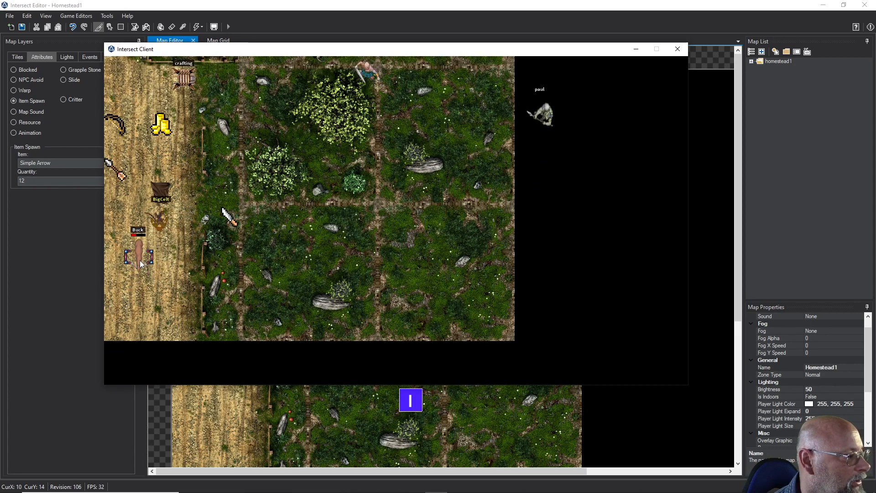
key("s")
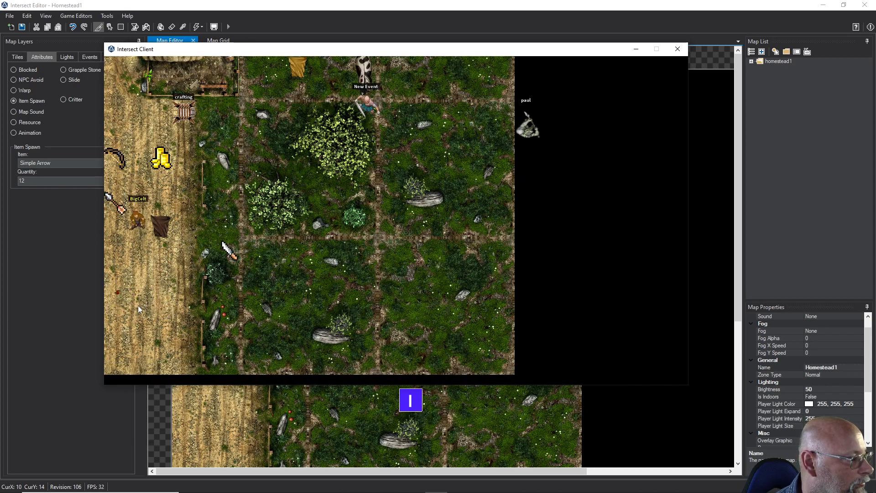
key("s")
key("d")
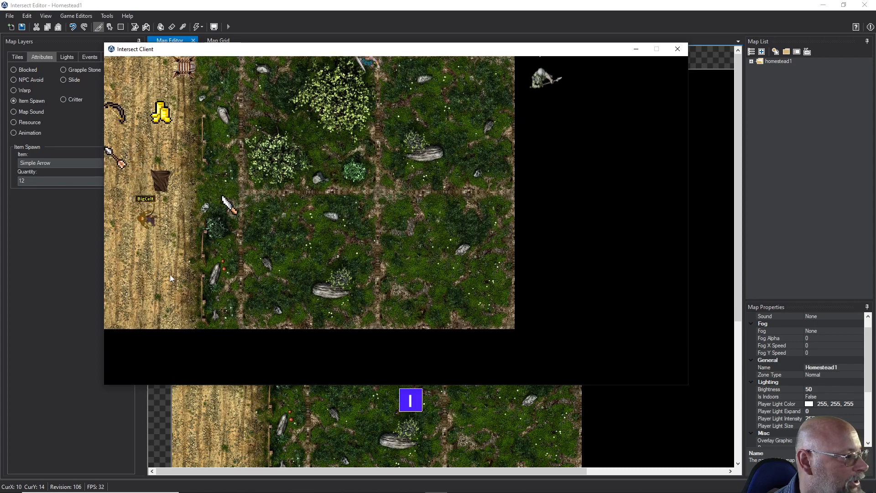
key("w")
key("s")
key("w")
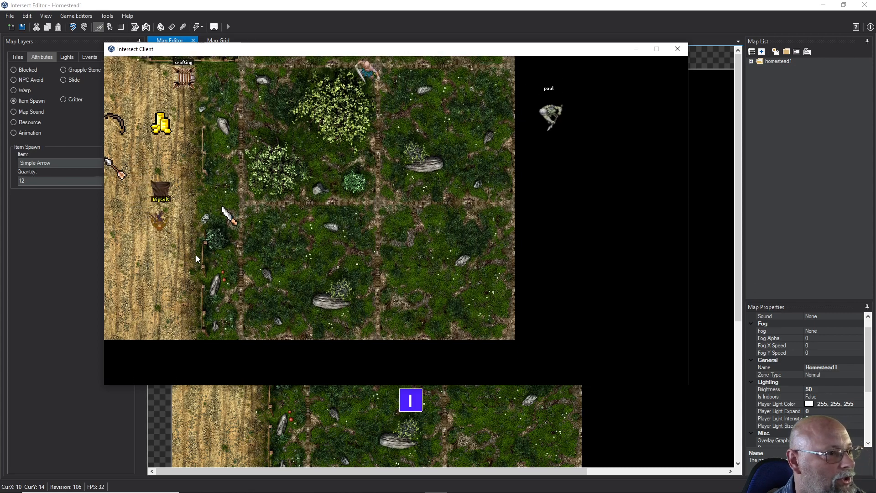
key("d")
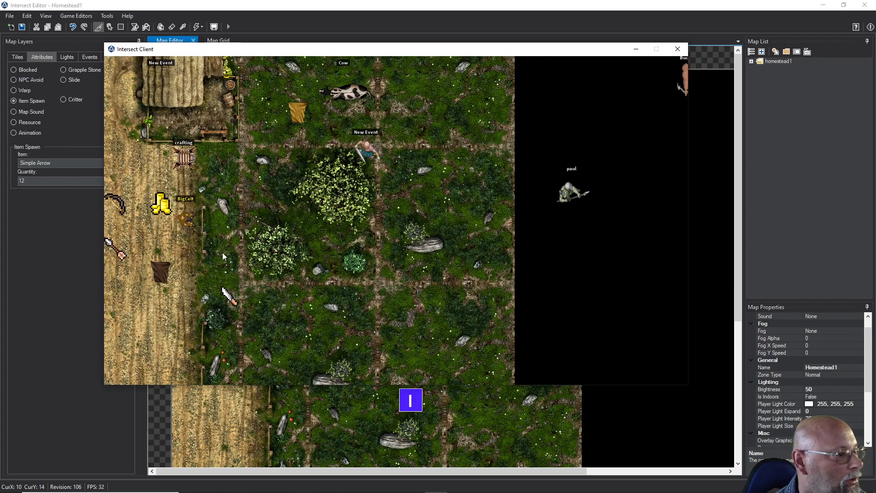
key("s")
key("d")
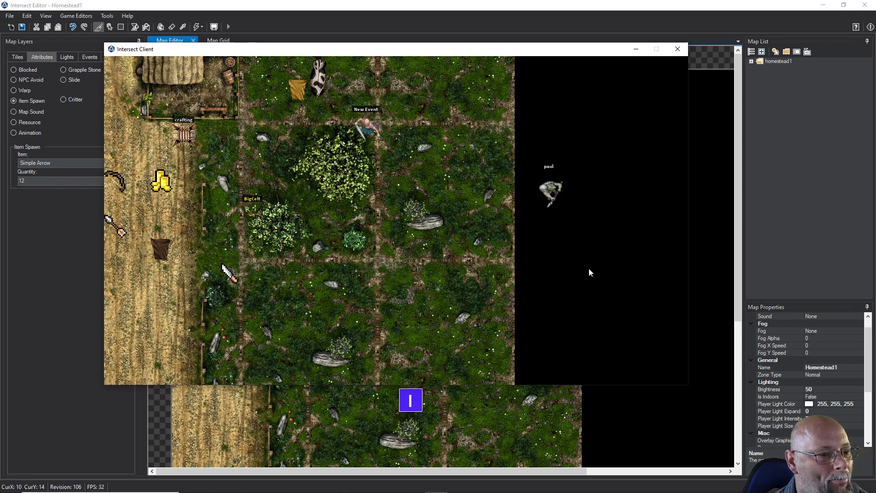
Return to the Intersect Editor and assign the arrow1 animation to the arrow1 projectile in the Projectile Editor
left_click(57, 242)
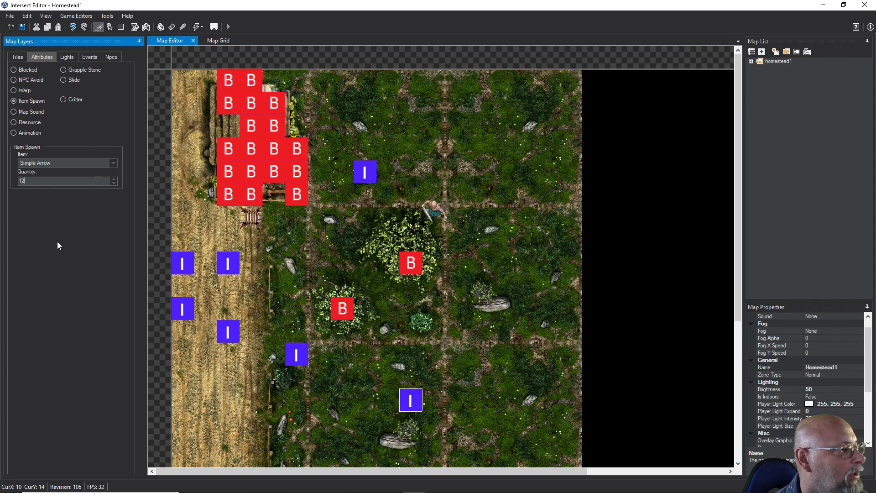
left_click(74, 16)
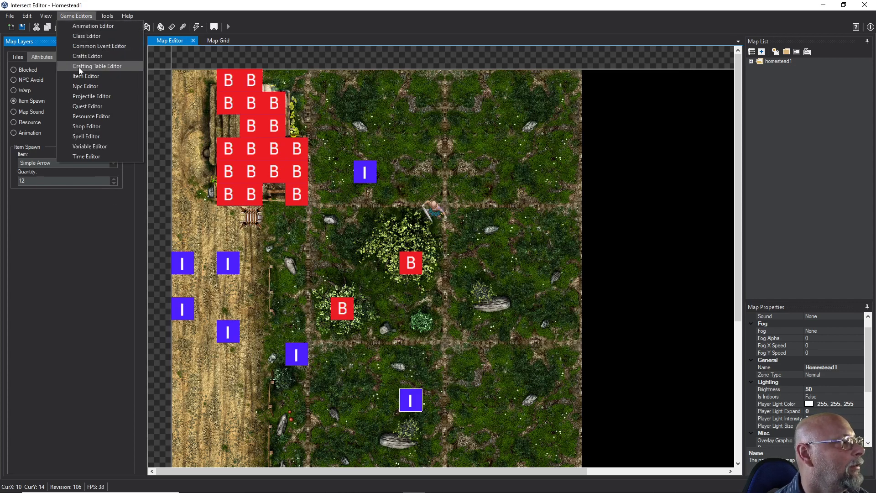
left_click(79, 95)
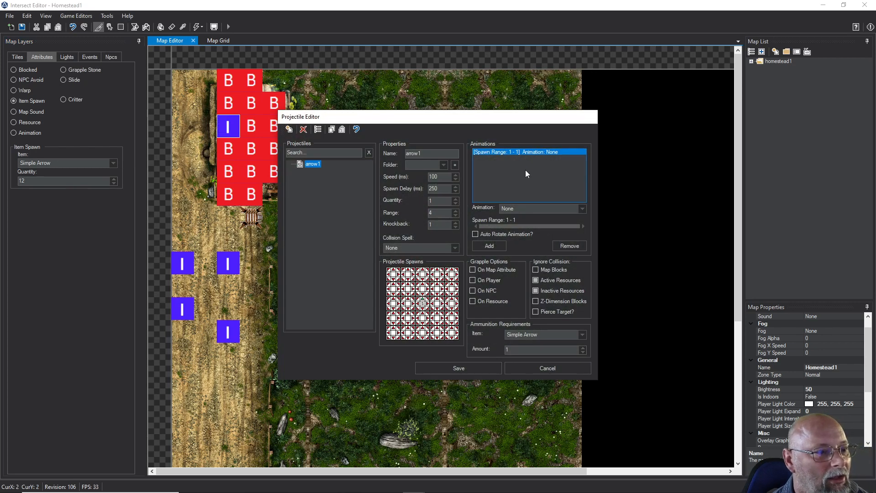
left_click(548, 208)
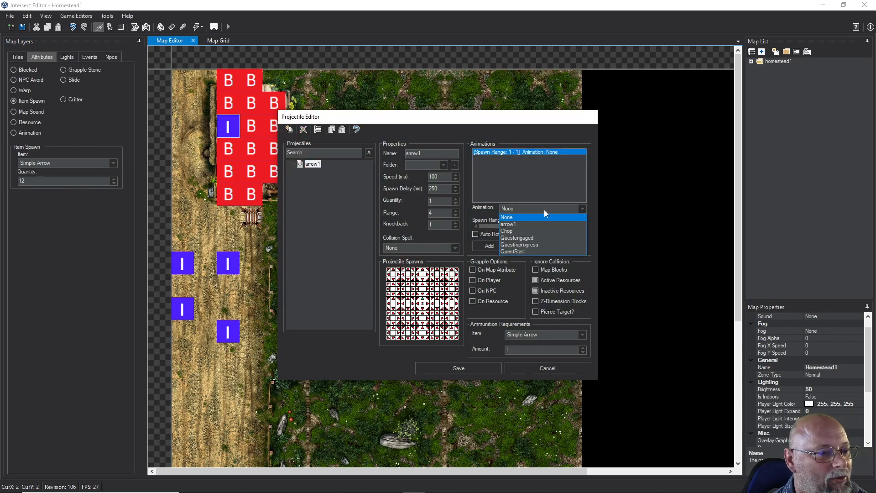
left_click(519, 225)
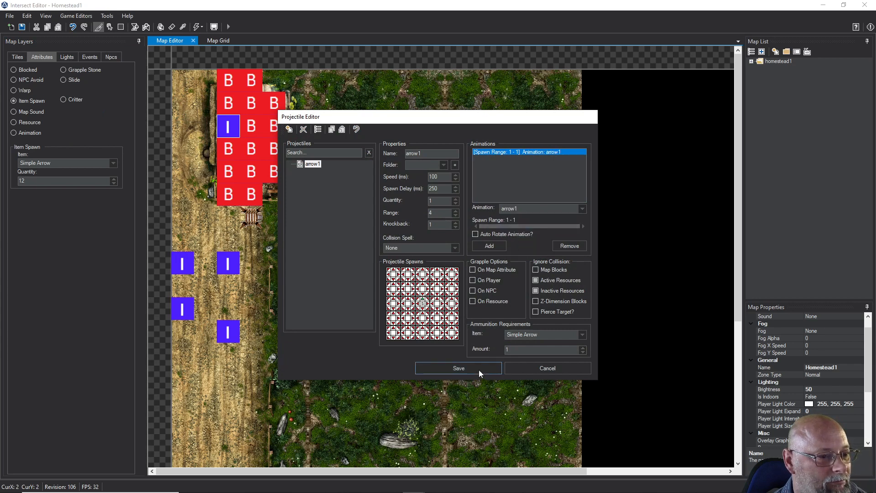
Enable Auto Rotate Animation for the arrow1 projectile and save both the projectile and the map
left_click(475, 234)
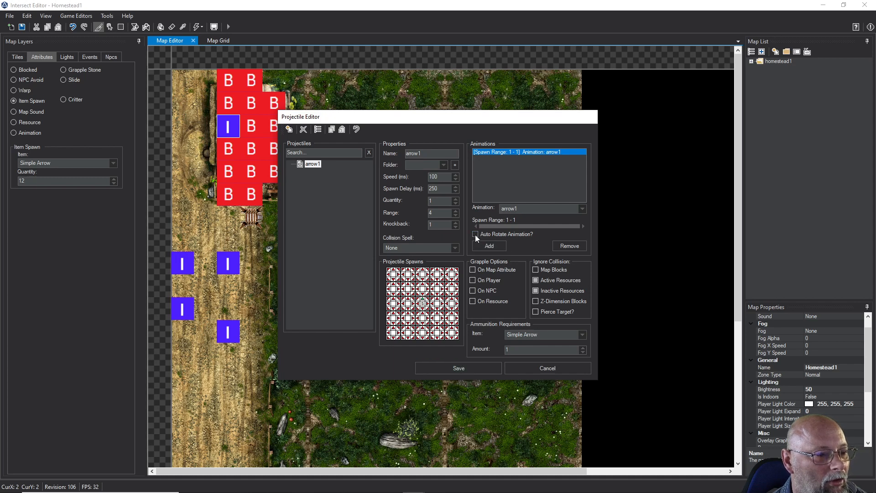
left_click(450, 368)
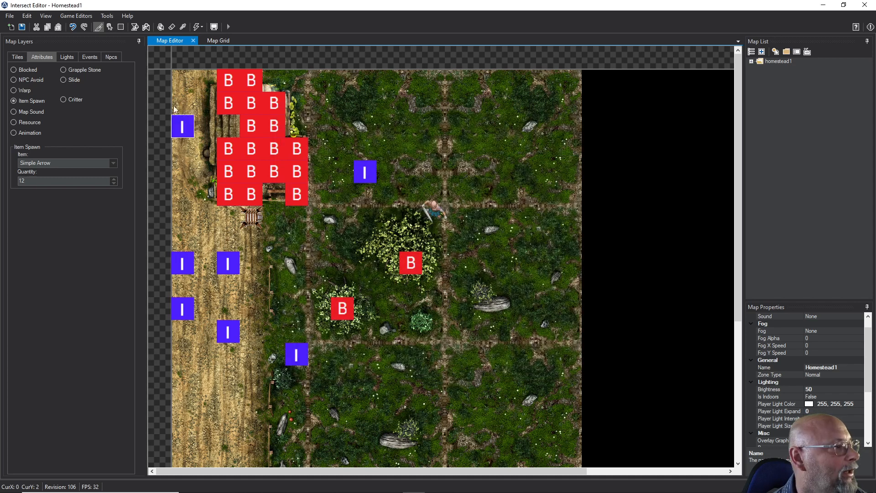
left_click(22, 27)
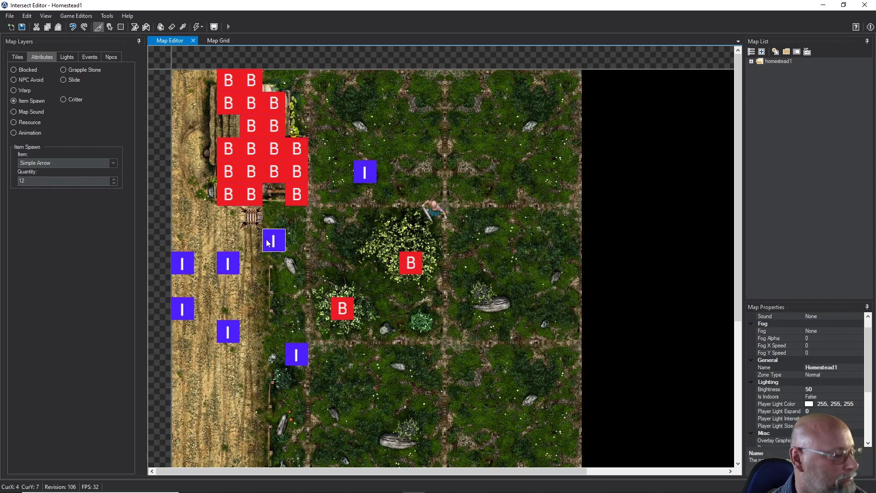
Switch to the Intersect Client and show the game interface to check the character's inventory, hiding it again once checked
mouse_move(328, 490)
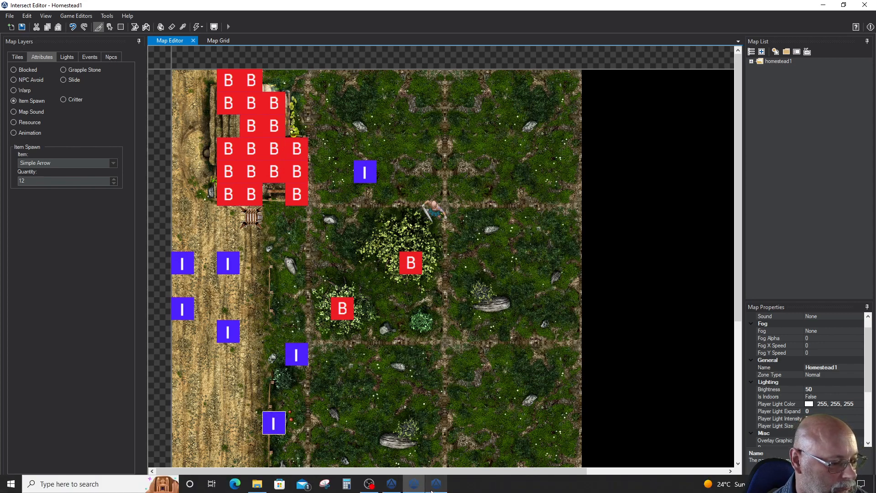
left_click(433, 485)
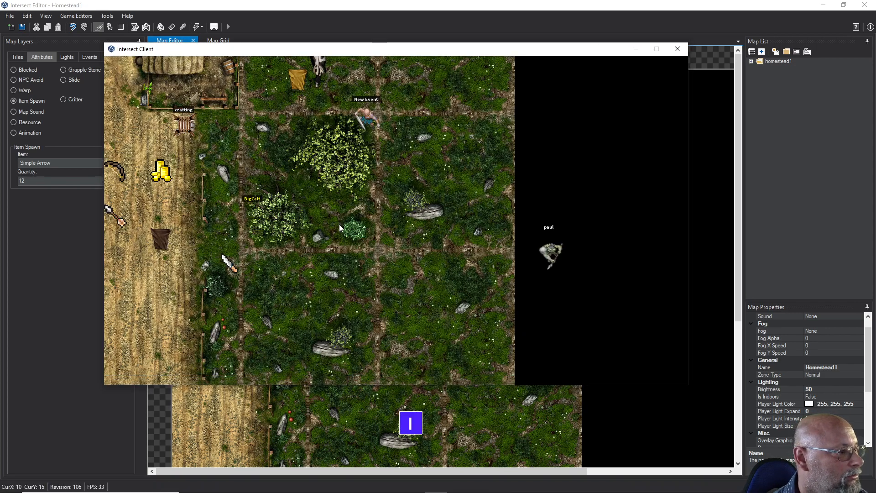
key("s")
key("F11")
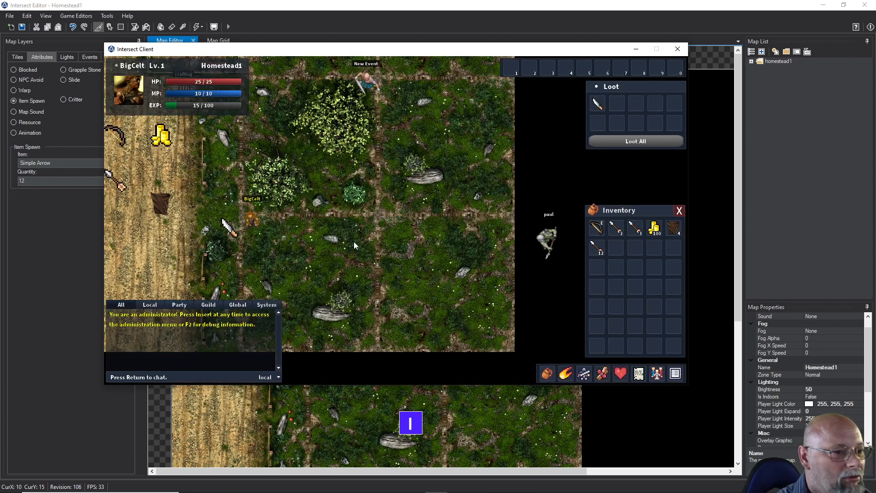
key("F11")
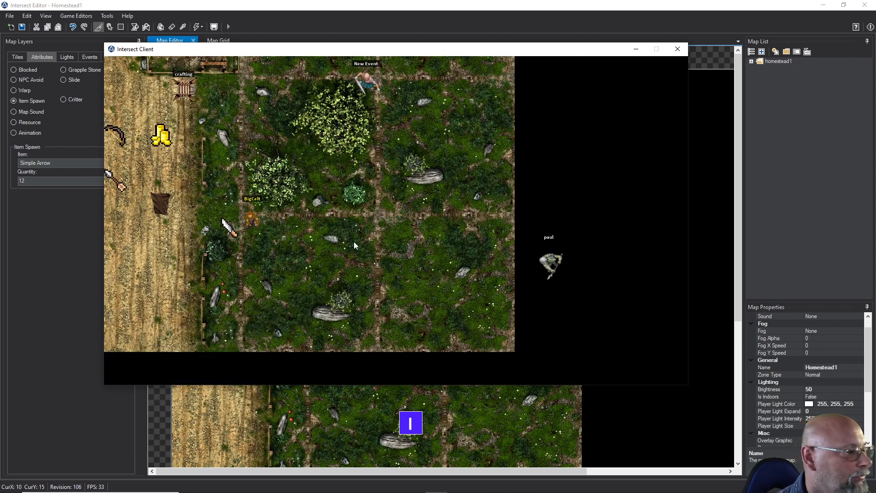
Walk the character across the lower grass area and target the NPC standing in the black area to the east
key("s")
key("w")
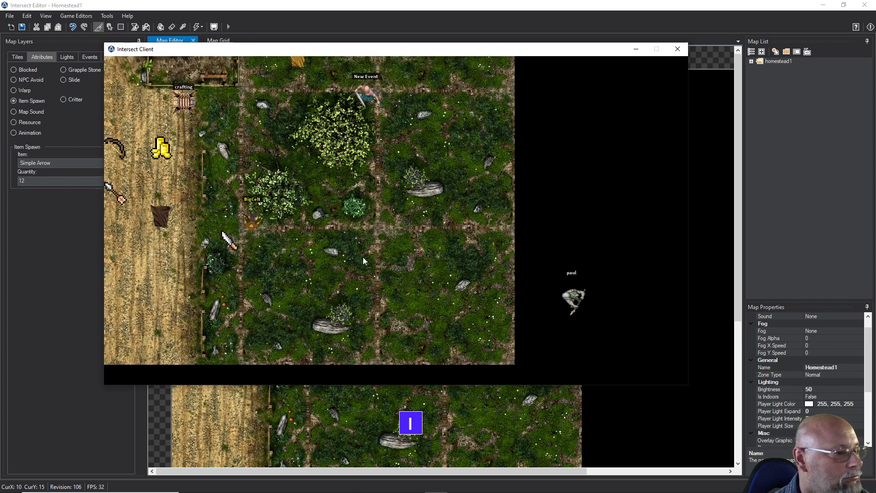
key("s")
key("d")
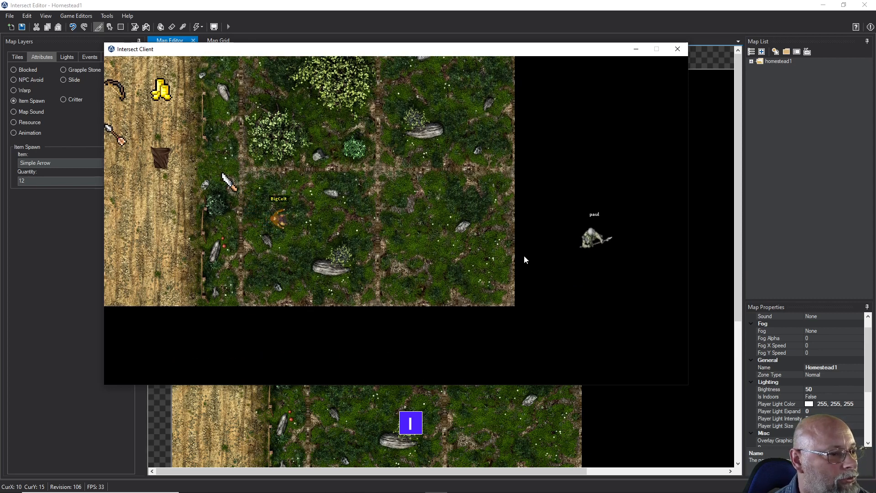
left_click(575, 241)
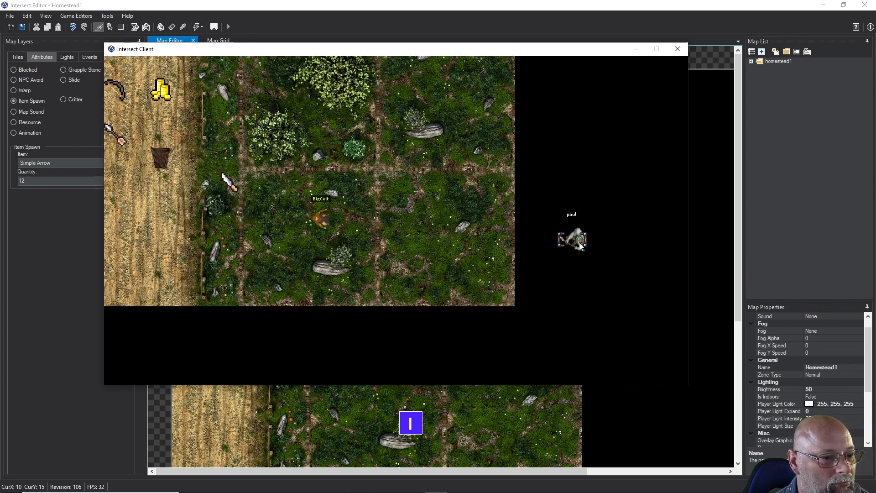
key("s")
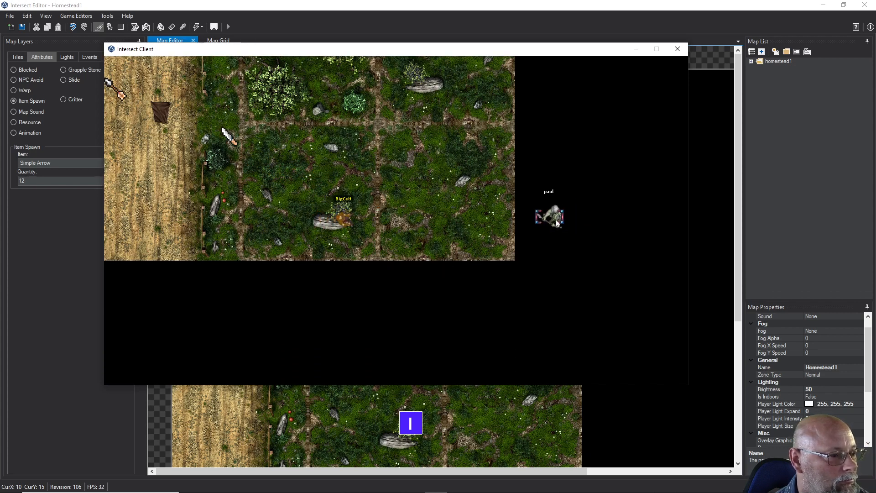
Move around near the targeted NPC and shoot arrows in different directions to test the projectile's automatic rotation
key("Up")
key("Down")
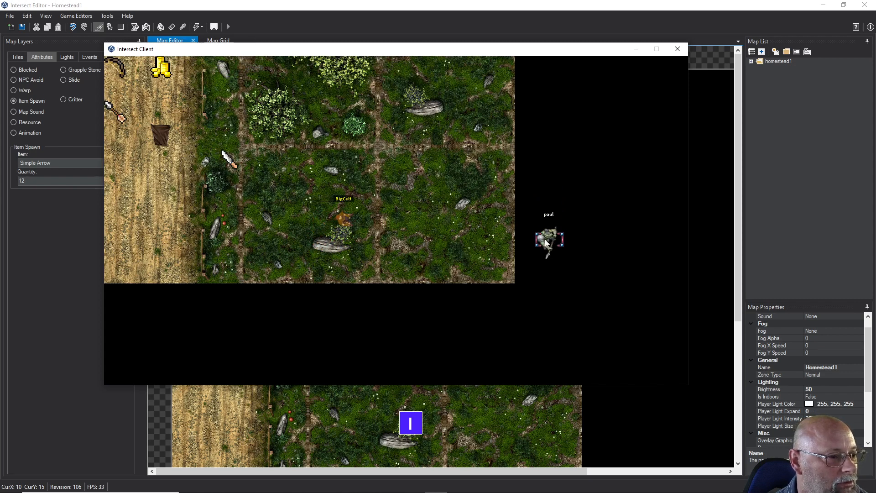
key("Left")
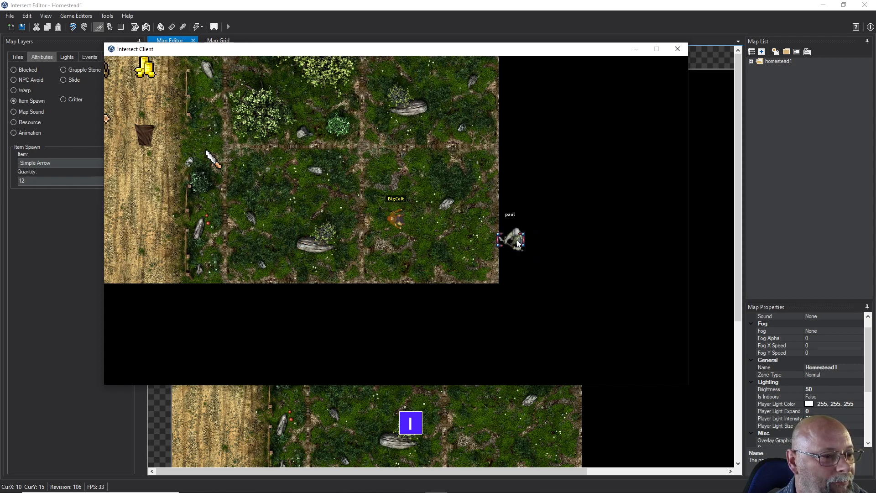
key("Right")
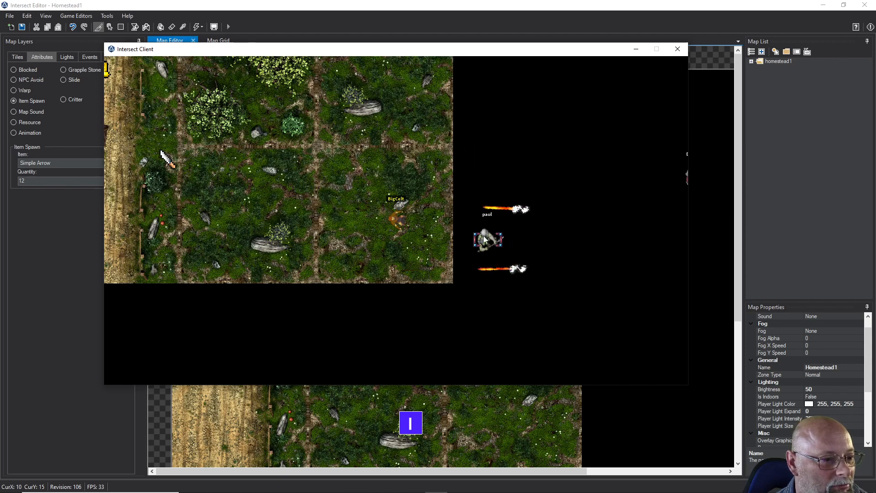
key("Left")
key("Up")
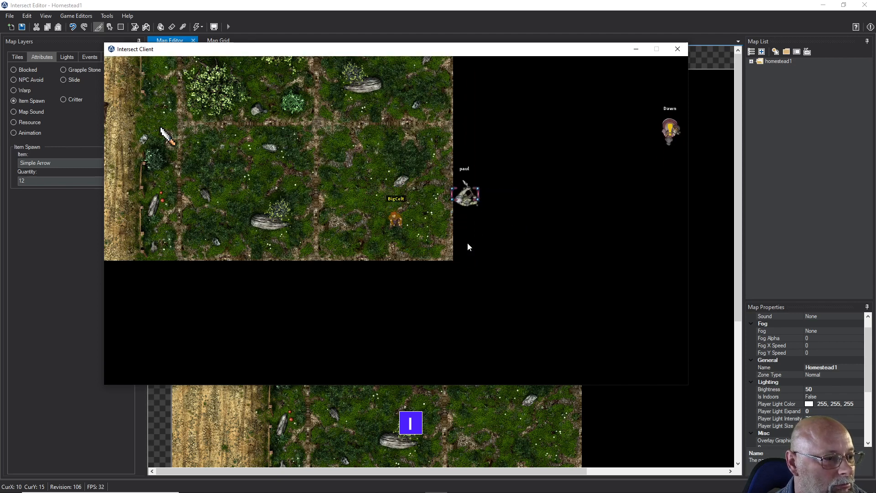
key("Up")
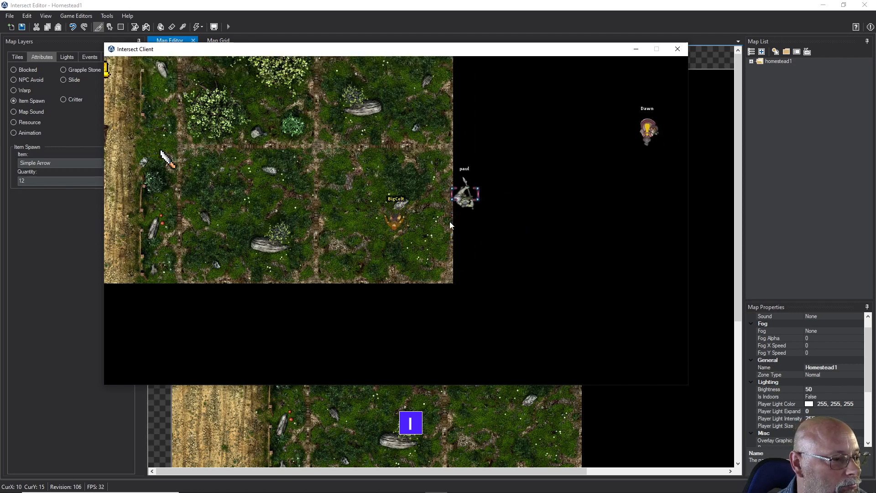
key("Left")
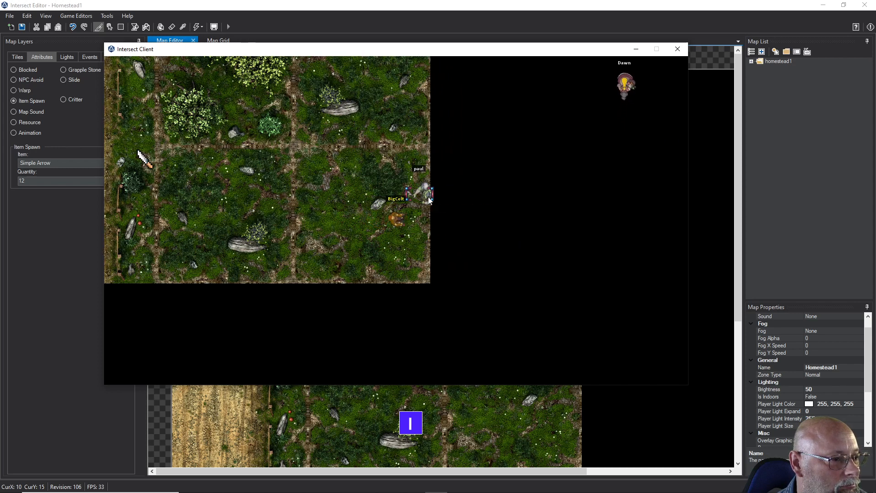
key("Left")
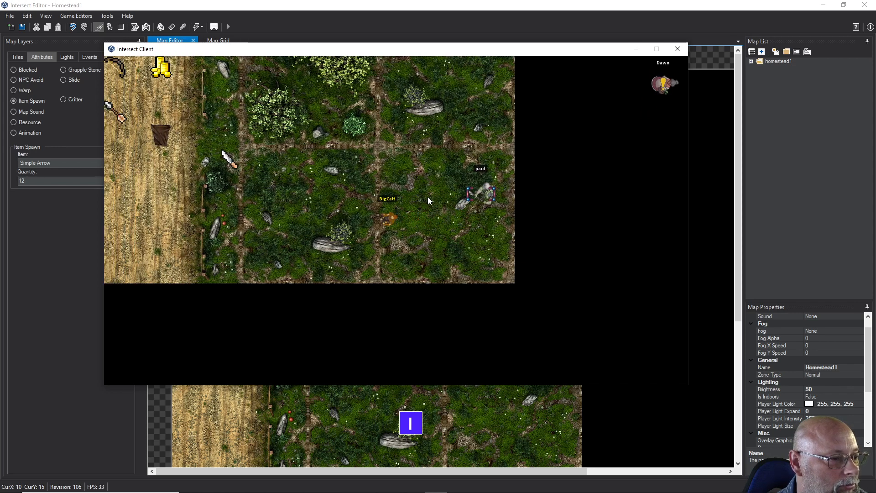
key("Left")
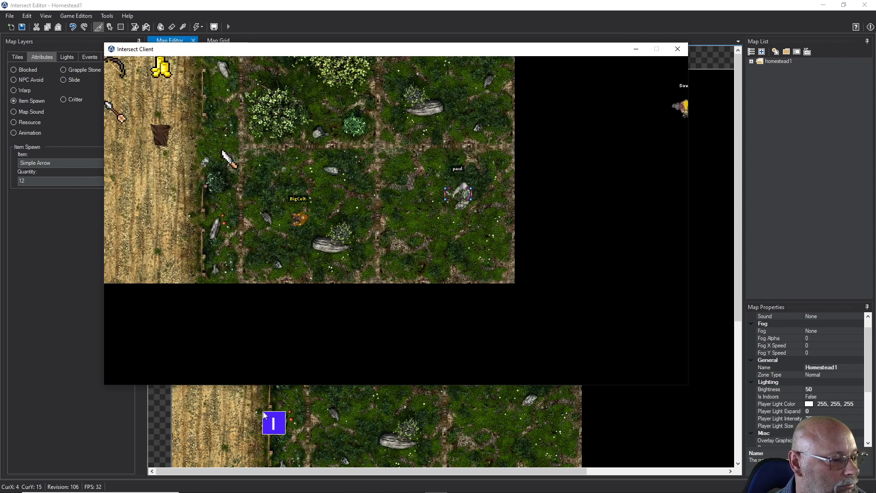
Minimize the Intersect Editor and move the client window lower on the desktop
left_click(93, 411)
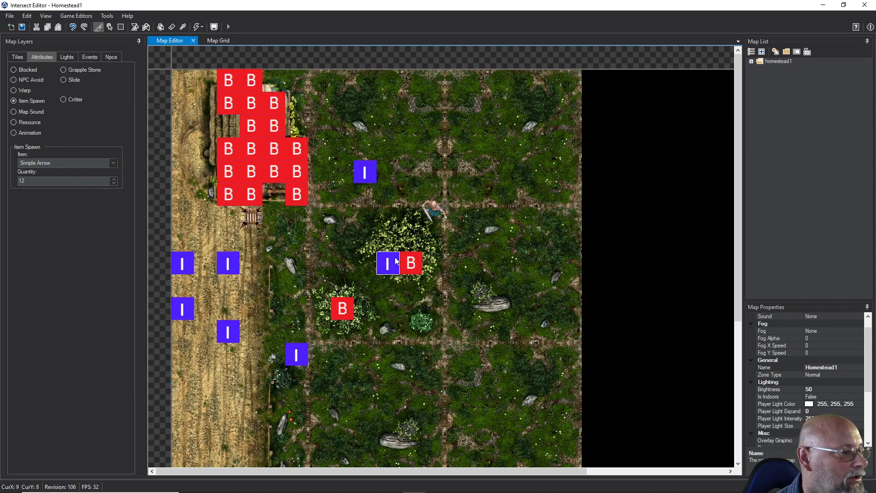
left_click(826, 9)
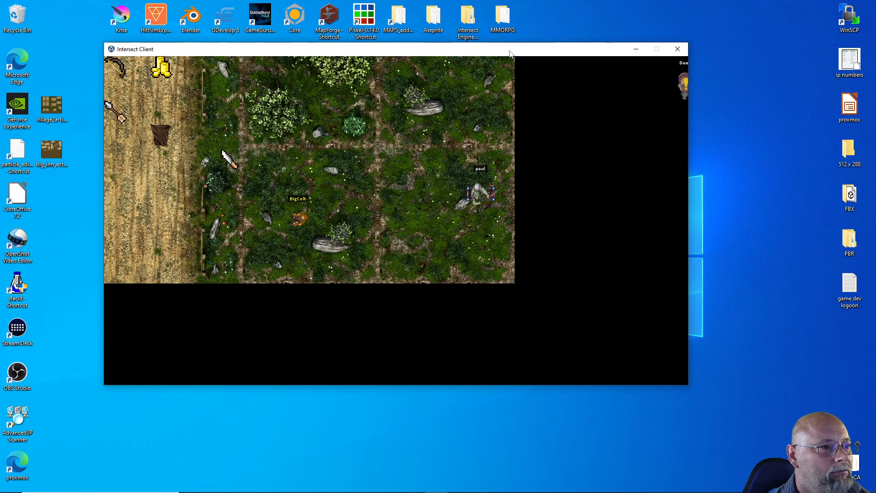
left_click_drag(509, 54, 535, 197)
View fire_arrow1.png in the client's resources/animations folder to examine its frame layout, closing the image and folder once checked
left_click(221, 179)
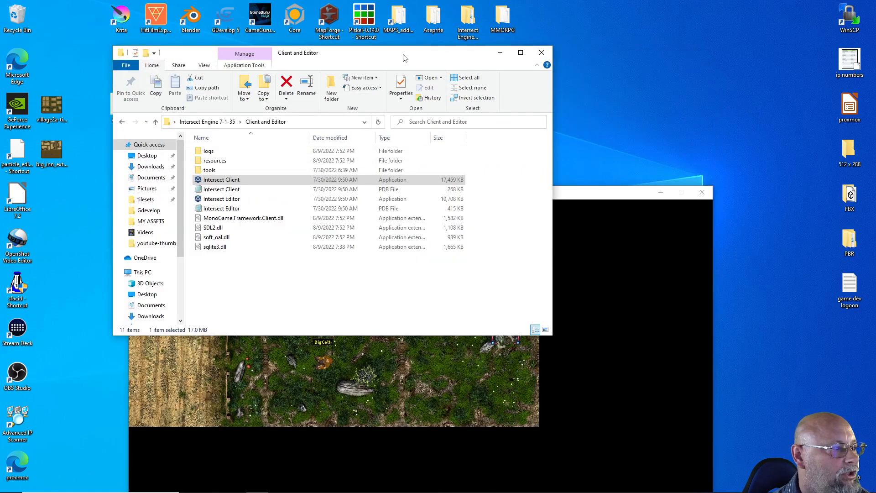
left_click(234, 277)
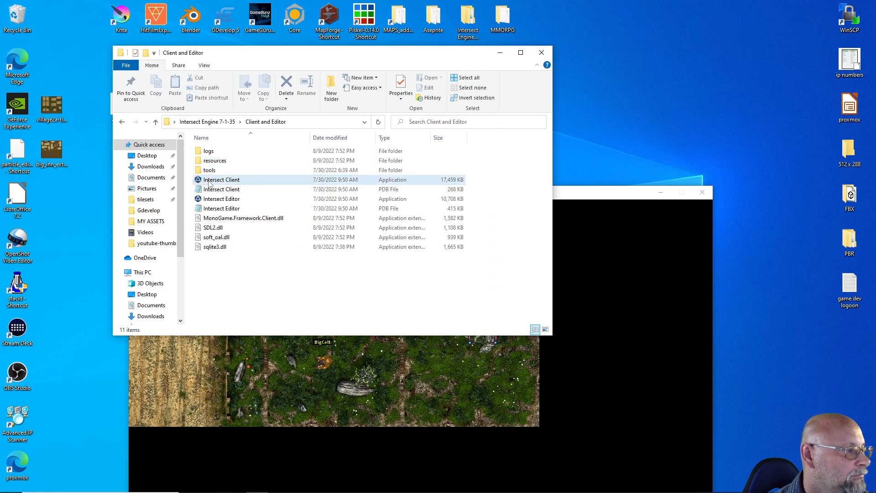
double_click(209, 161)
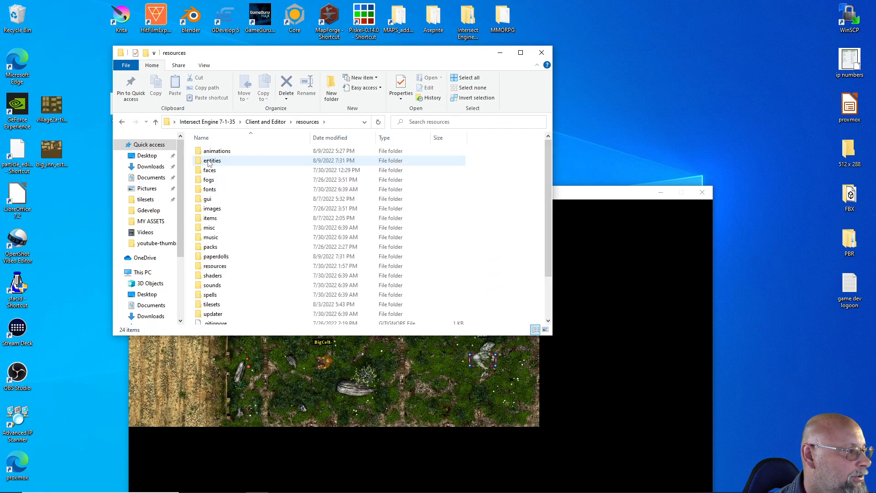
double_click(216, 151)
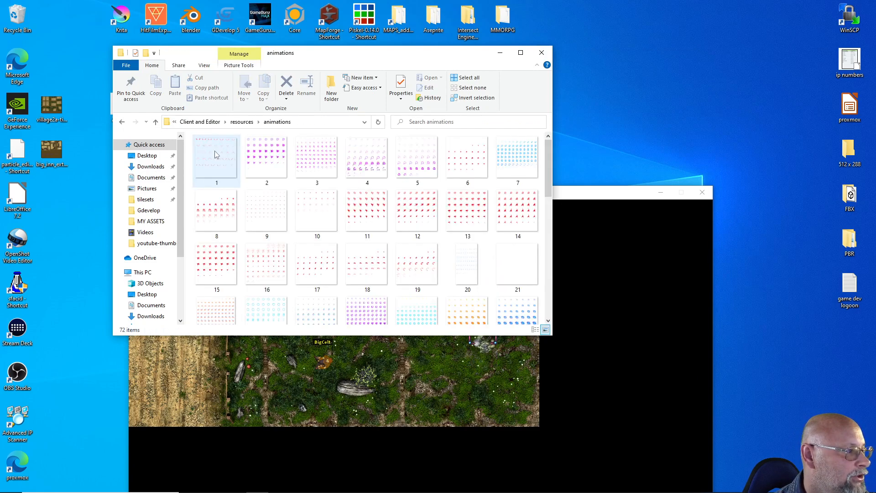
scroll(318, 215, "down", 6)
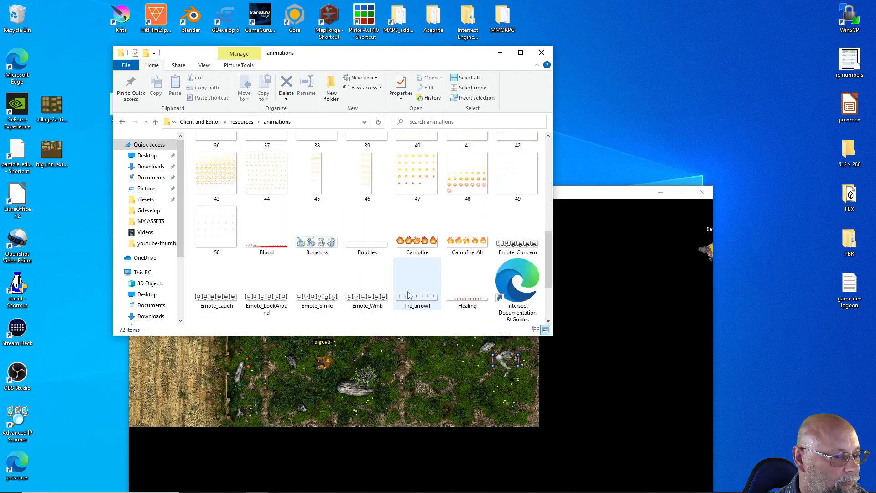
left_click(406, 294)
double_click(407, 292)
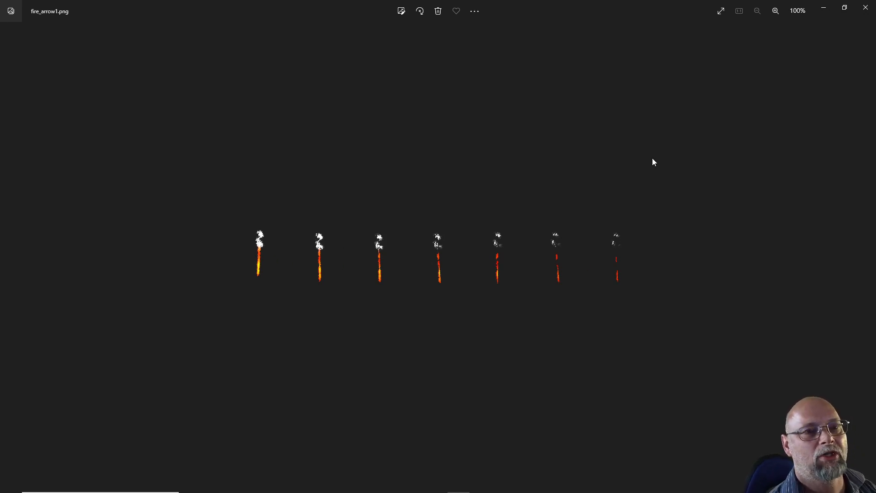
left_click(866, 8)
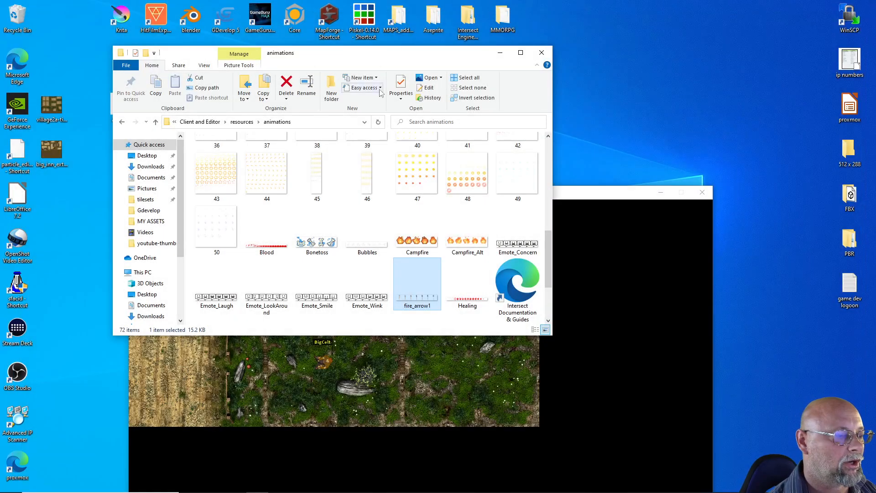
left_click(541, 52)
Return to the Intersect Editor and set the arrow1 animation's lower-layer Graphic Horizontal Frames to 7 in the Animation Editor
left_click_drag(375, 192, 391, 92)
left_click(414, 484)
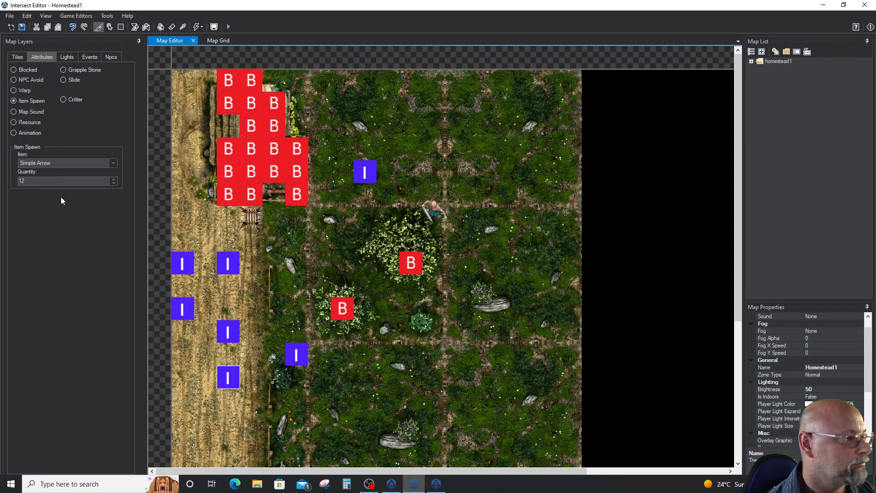
left_click(75, 16)
left_click(85, 26)
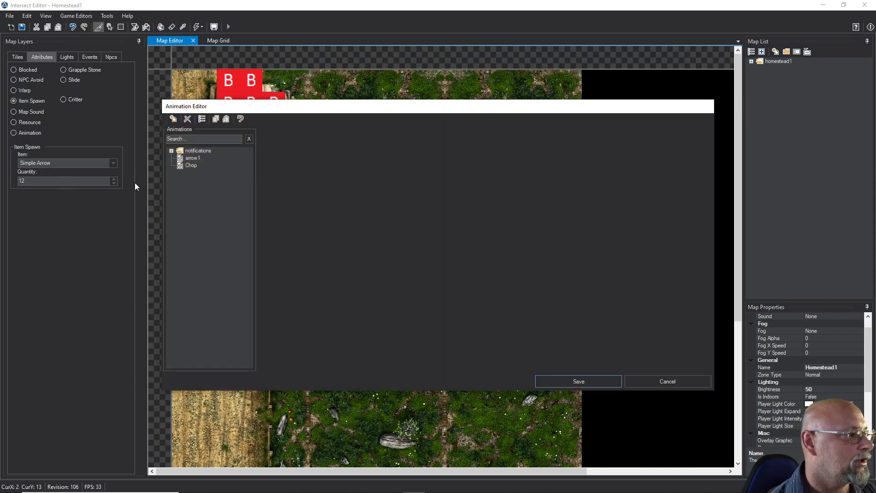
left_click(189, 158)
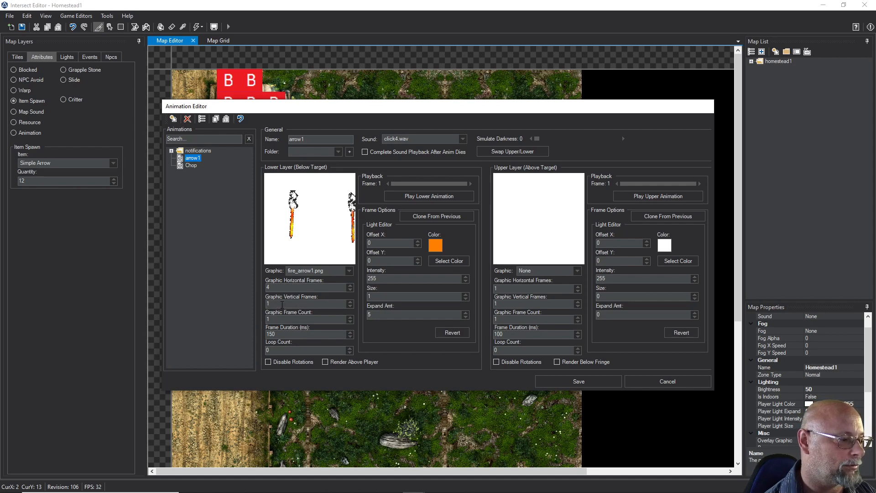
left_click(350, 285)
left_click(350, 285)
left_click(350, 286)
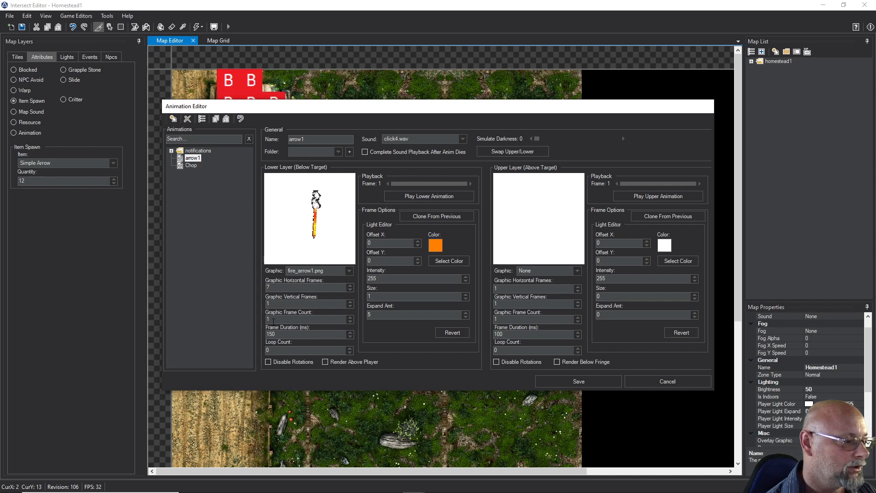
Set the arrow1 animation's lower-layer Graphic Frame Count to 7 and save the animation
left_click_drag(274, 321, 261, 319)
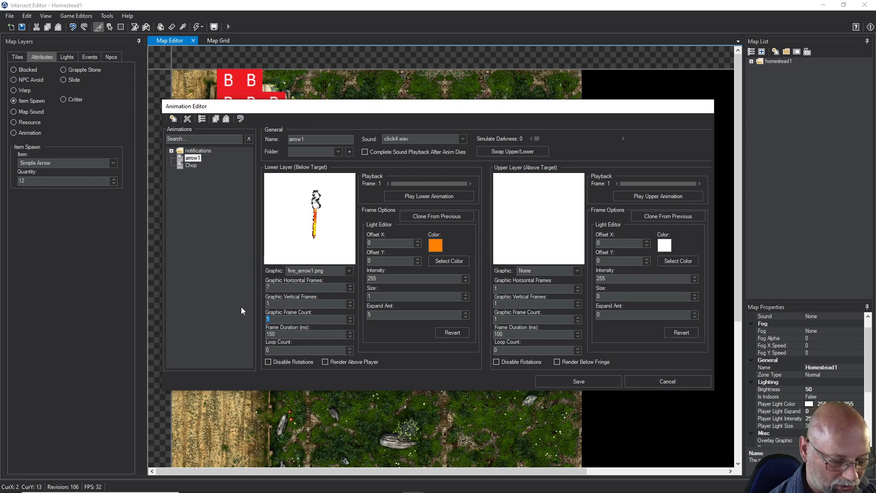
type("7")
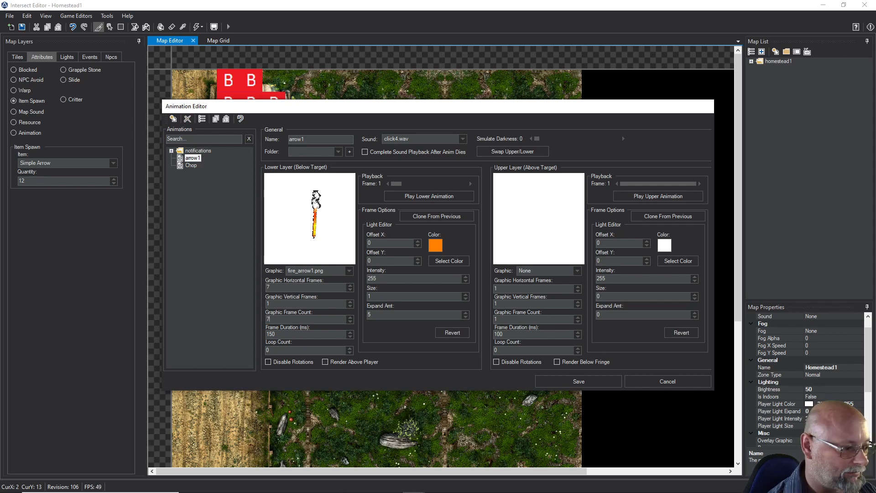
left_click(577, 382)
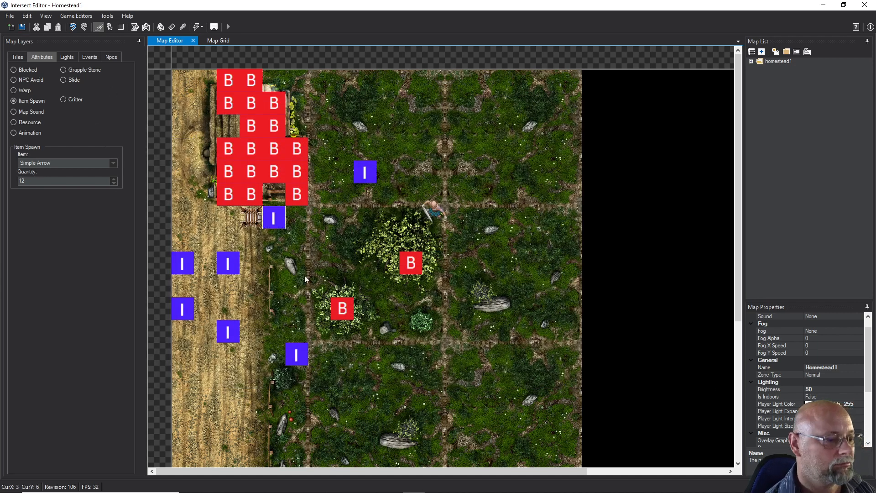
Go back to the Intersect Client and walk toward the targeted NPC, shooting an arrow to test the updated animation
left_click(822, 5)
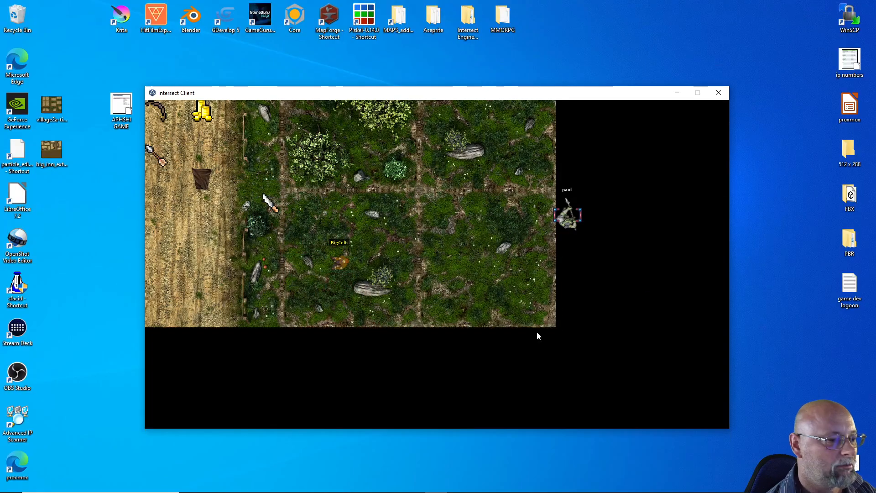
key("w")
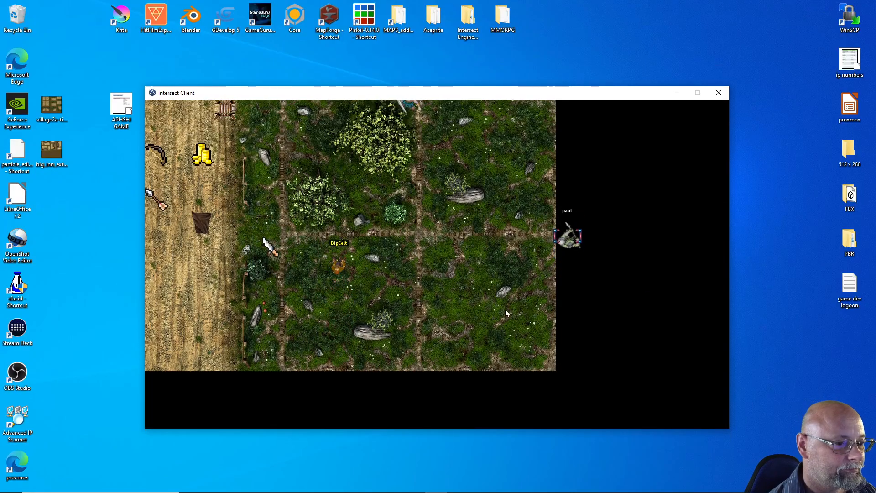
key("d")
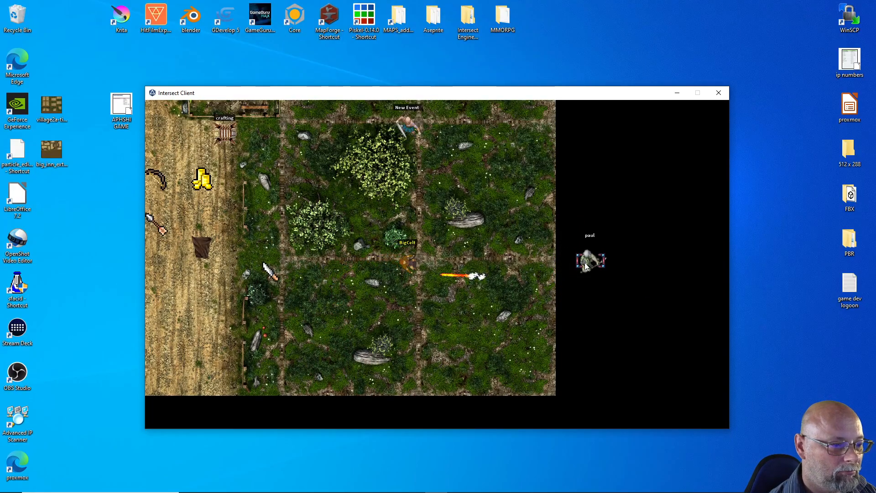
Walk the character east and north toward the targeted NPC, and back west, to test the arrow's flight
key("w")
key("d")
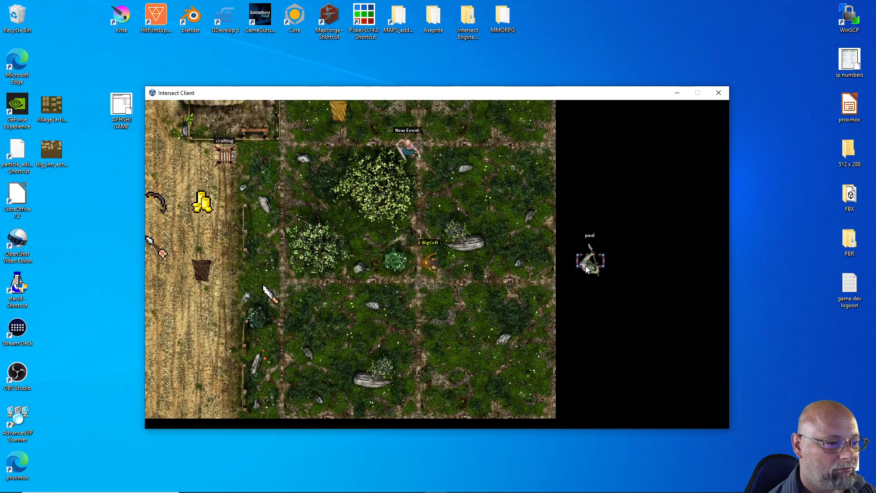
key("w")
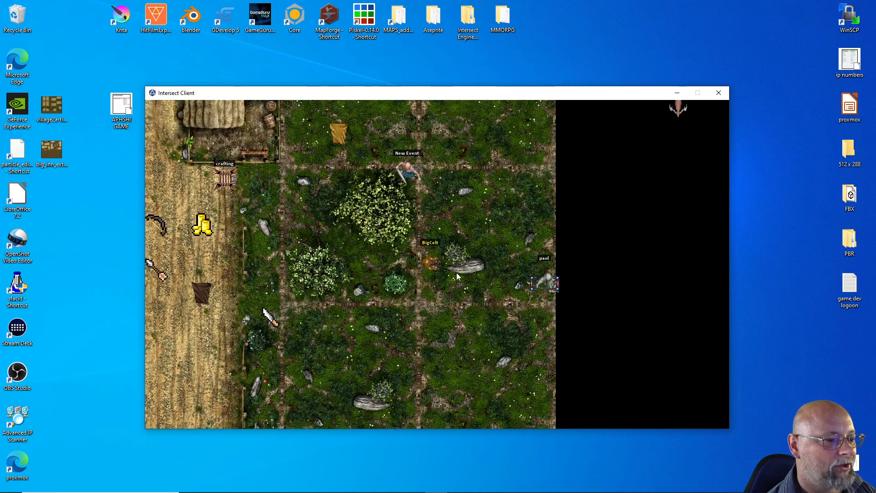
key("a")
key("a")
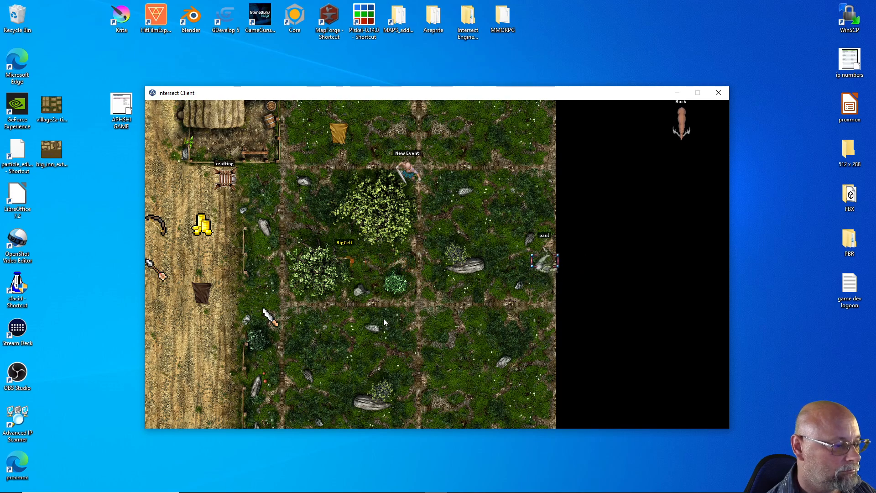
Switch to the Intersect Editor, save the arrow1 projectile in the Projectile Editor, and return to the Intersect Client
mouse_move(378, 490)
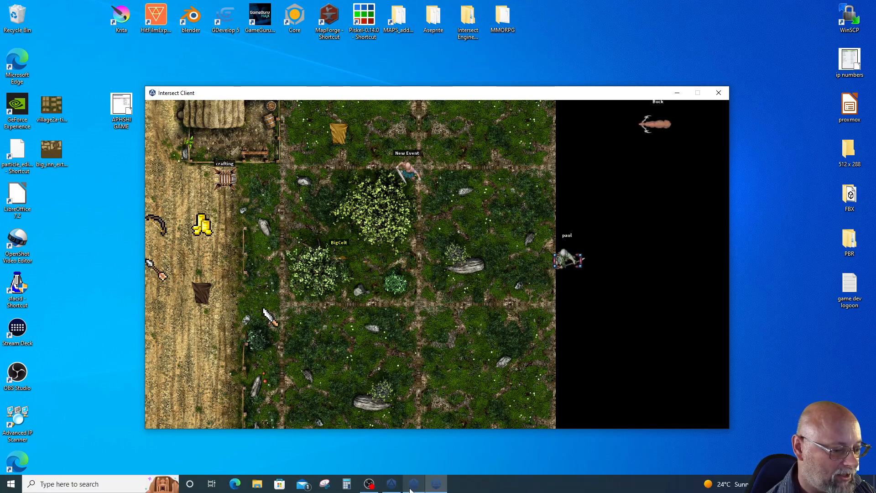
left_click(414, 483)
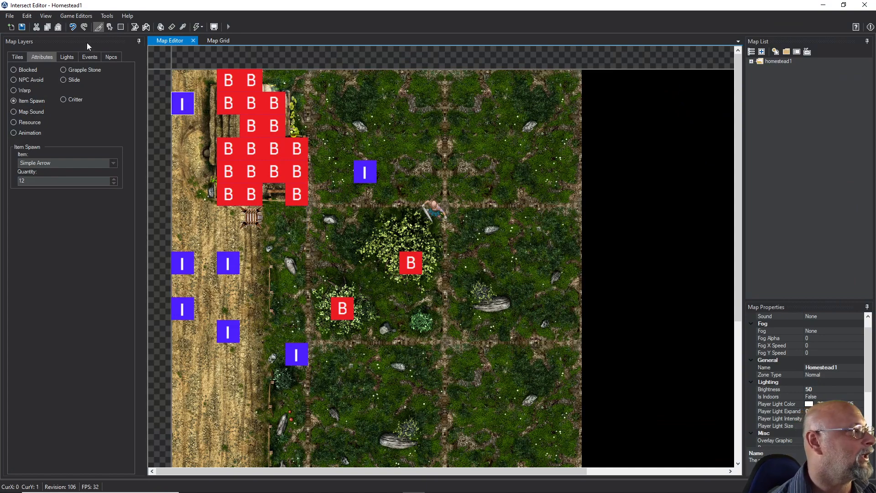
left_click(77, 18)
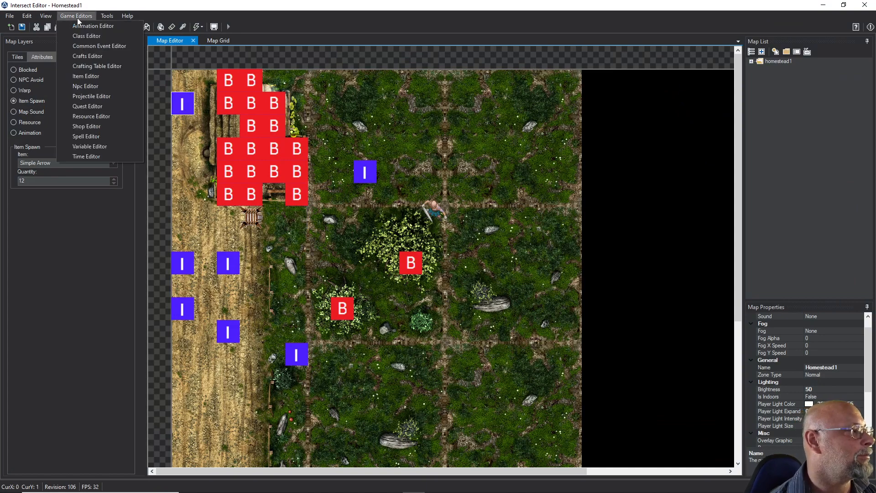
left_click(85, 95)
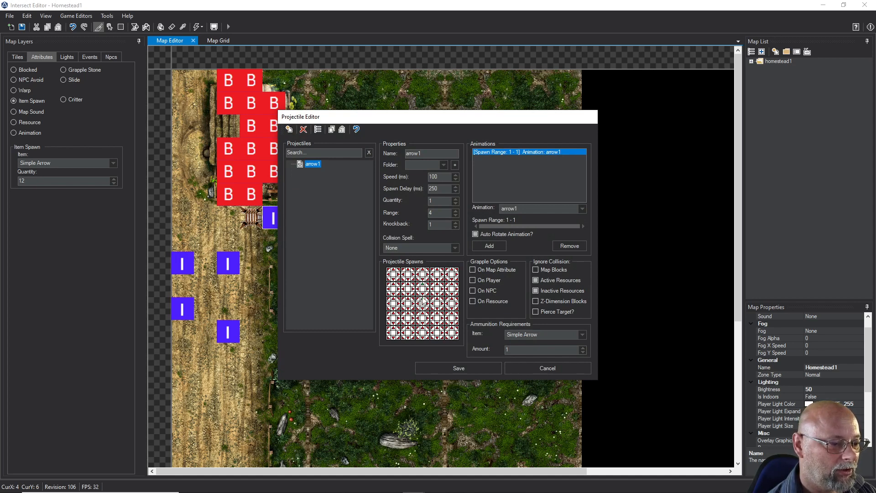
left_click(459, 367)
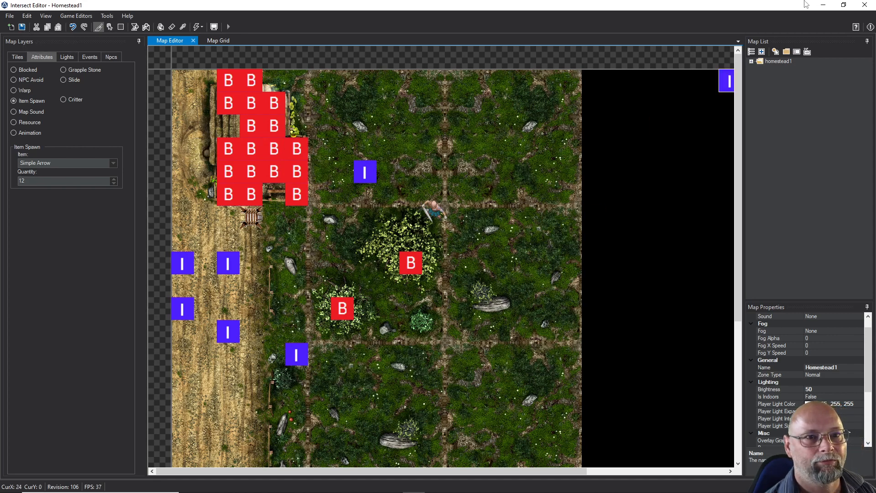
left_click(823, 6)
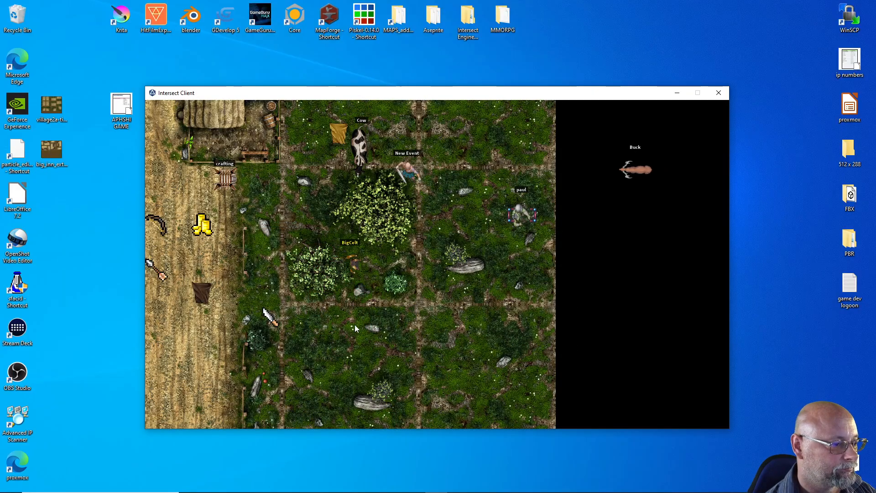
Walk the character toward the targeted NPC, attack it, and reposition around it to test shooting in different directions
key("d")
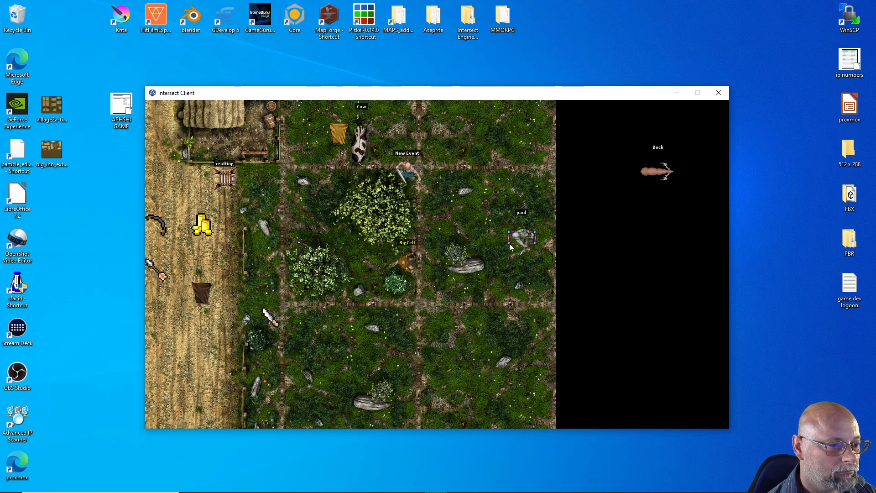
left_click(513, 242)
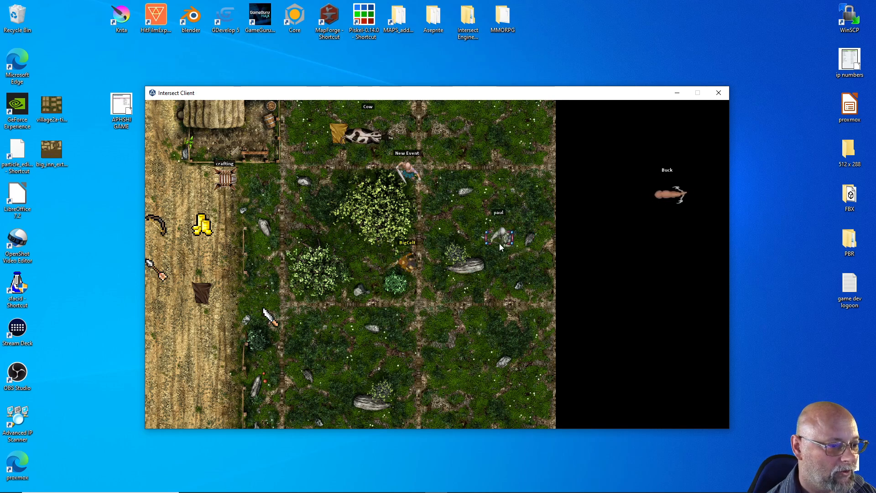
left_click(501, 242)
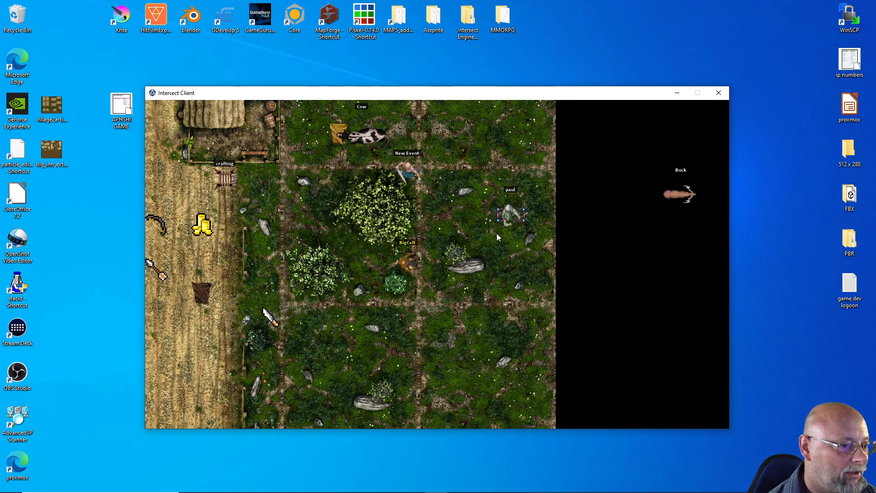
left_click(524, 222)
key("s")
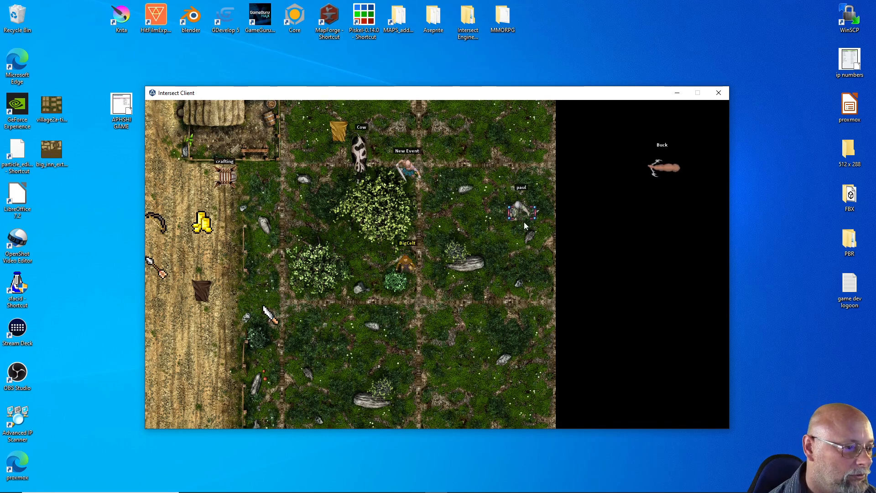
key("d")
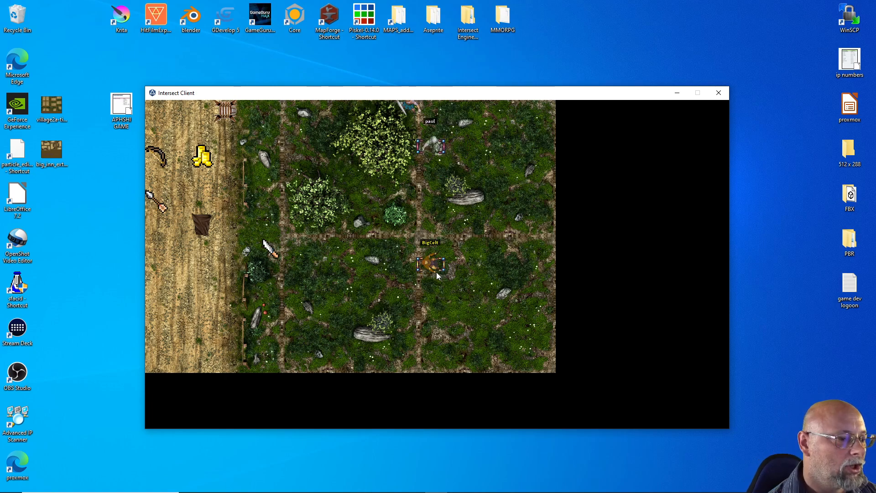
Switch back to the Intersect Editor and close it
mouse_move(342, 491)
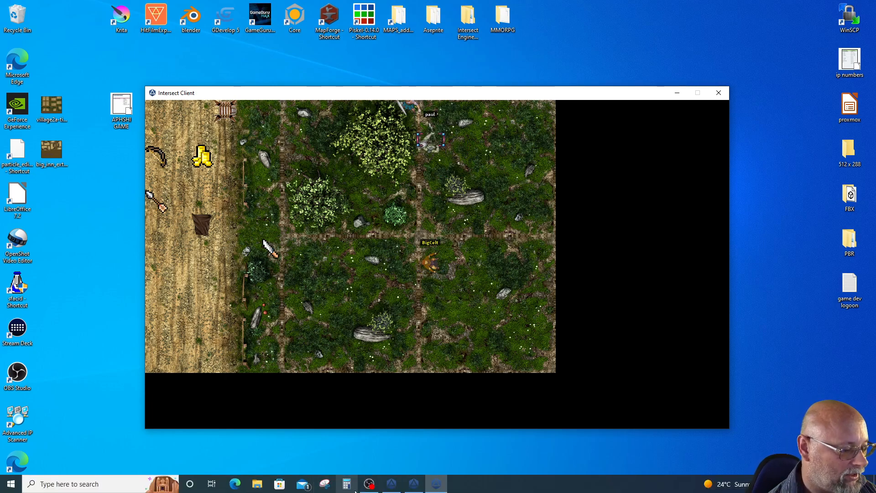
left_click(410, 491)
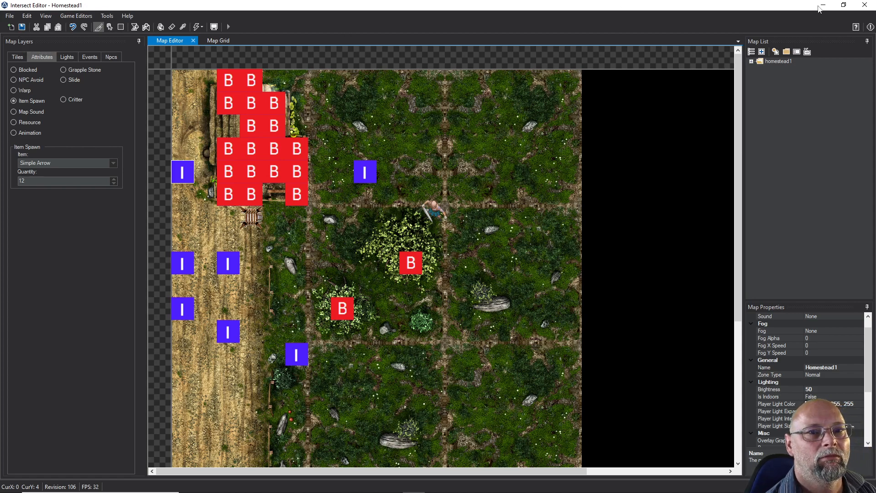
left_click(865, 5)
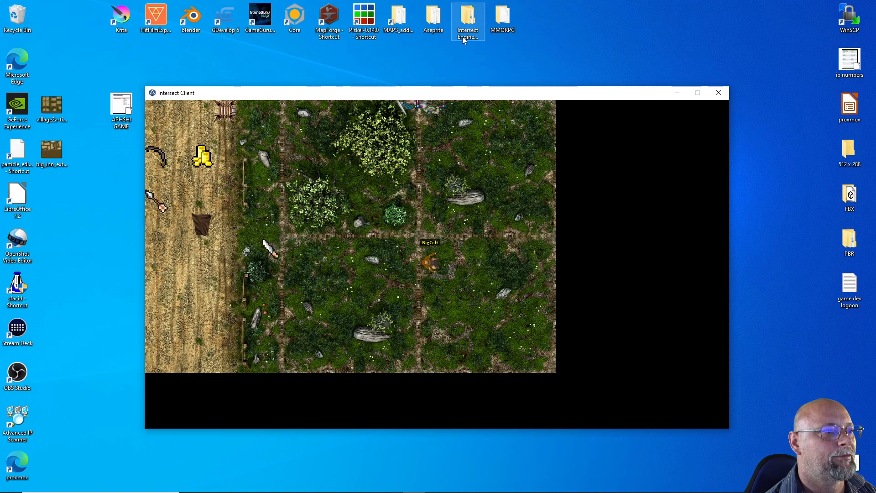
Open the Client and Editor resources/entities folder of Intersect Engine 7-1-35 and select the male_base sprite sheet
double_click(467, 21)
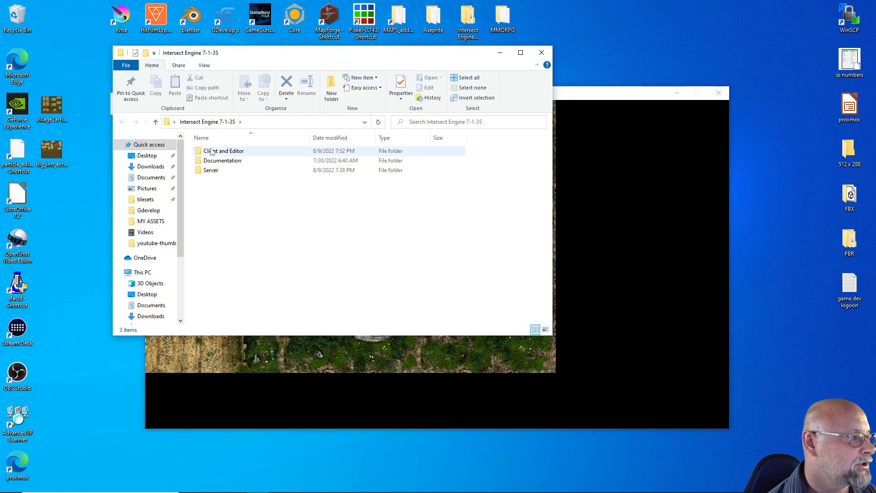
double_click(207, 152)
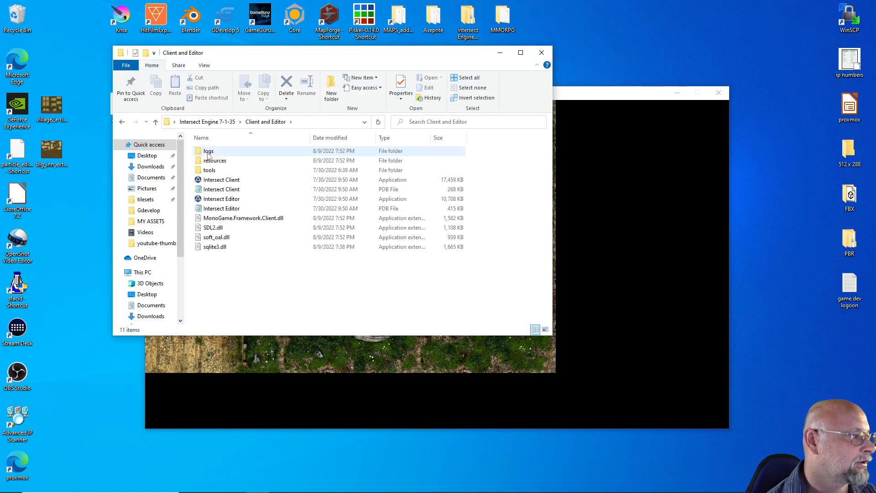
double_click(212, 159)
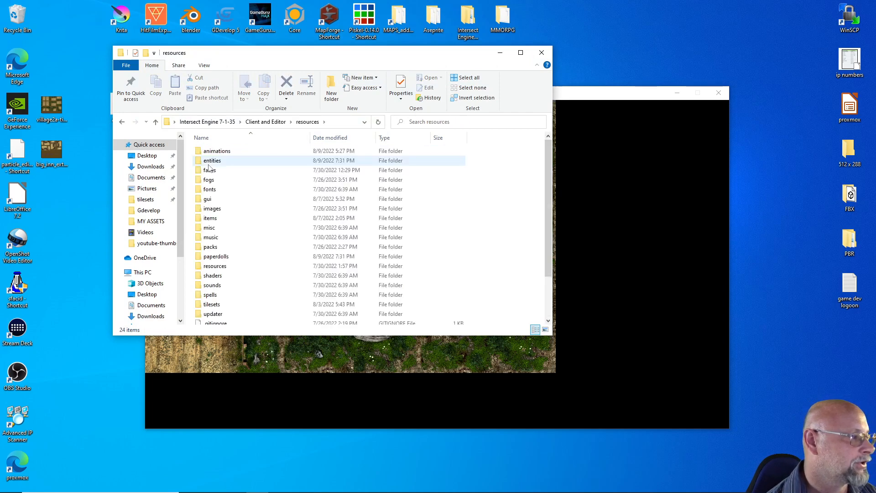
left_click(210, 162)
double_click(209, 162)
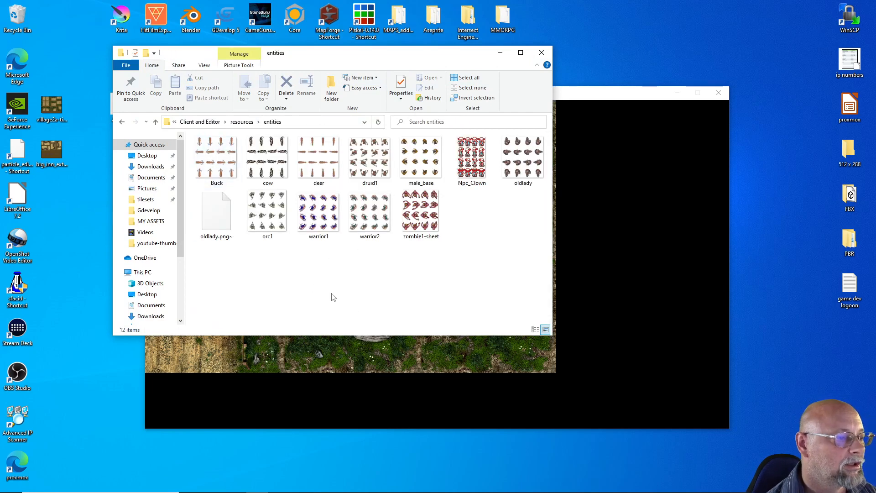
left_click(414, 164)
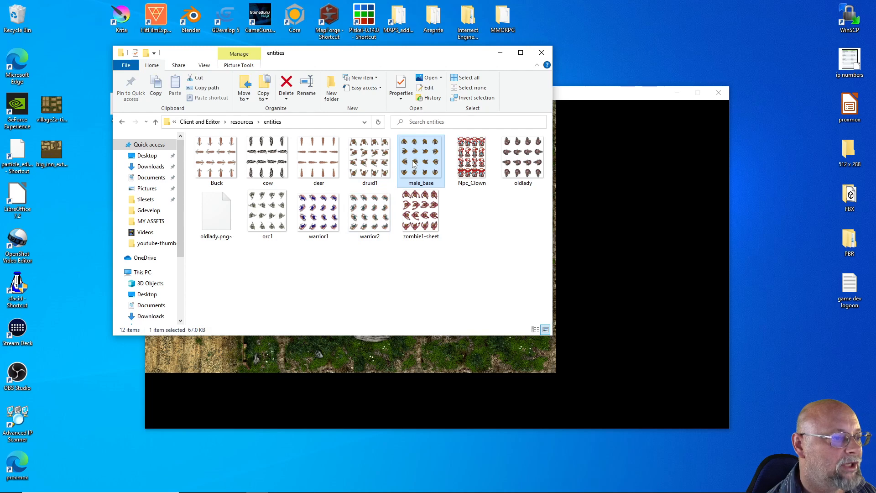
Rotate the male_base sprite sheet right and back left, and view the image to examine its direction rows
right_click(414, 164)
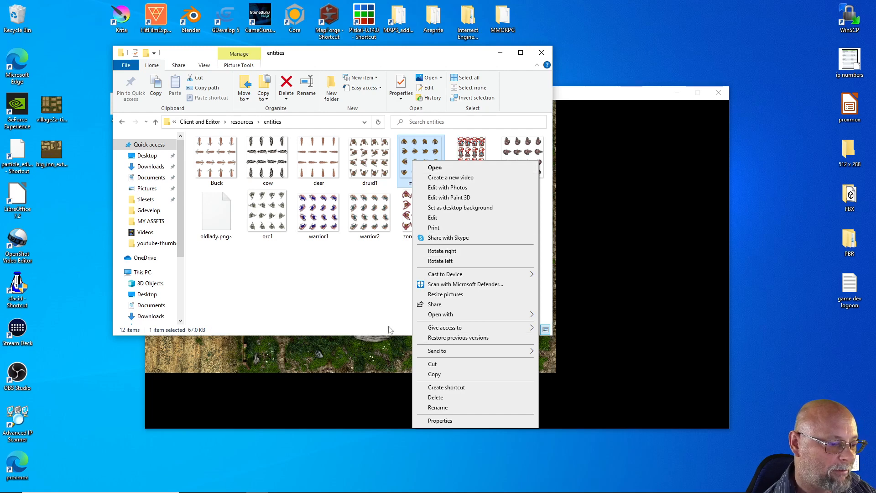
left_click(429, 252)
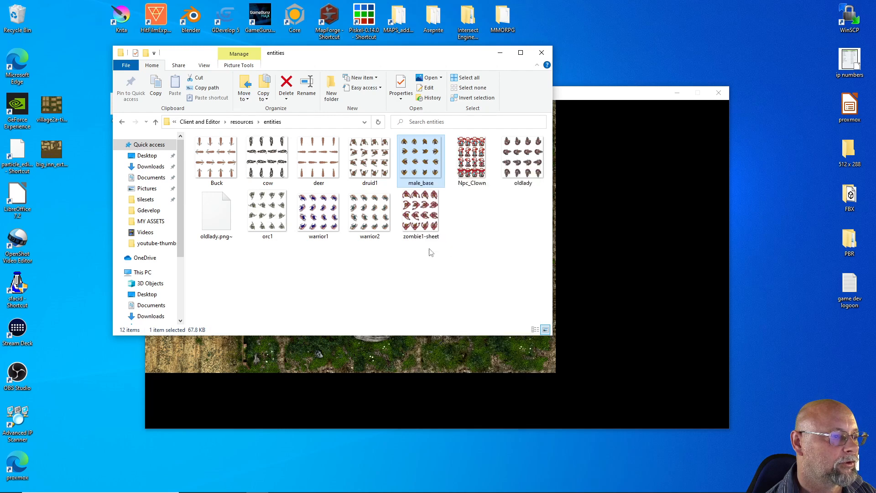
right_click(428, 159)
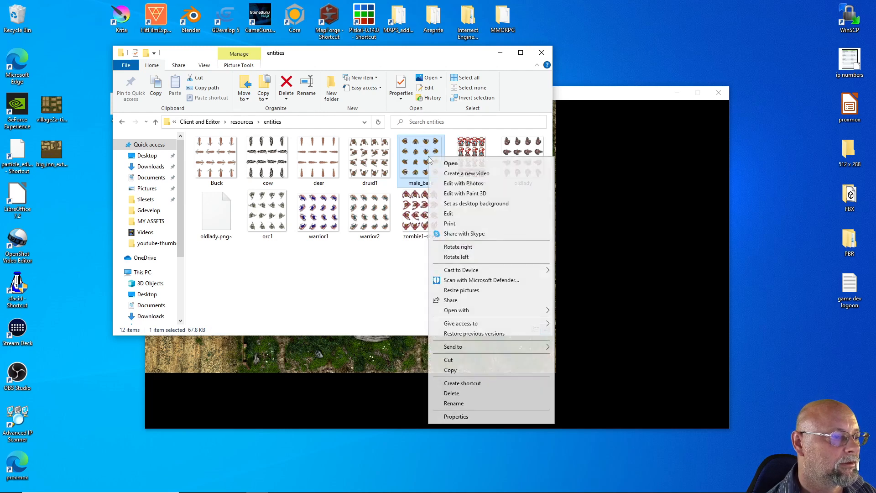
left_click(451, 258)
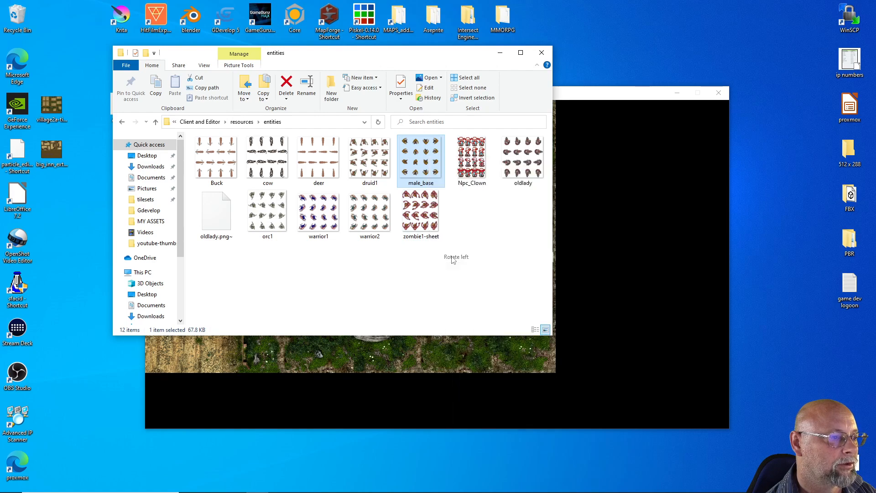
double_click(427, 158)
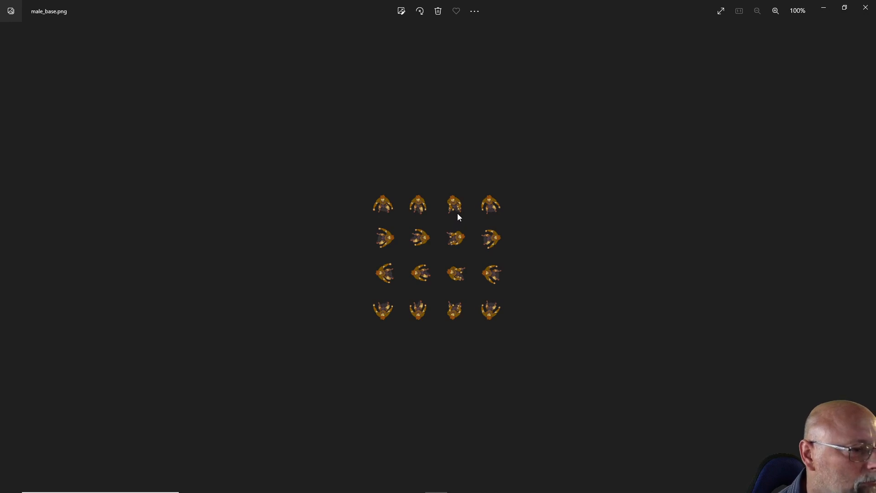
left_click(863, 14)
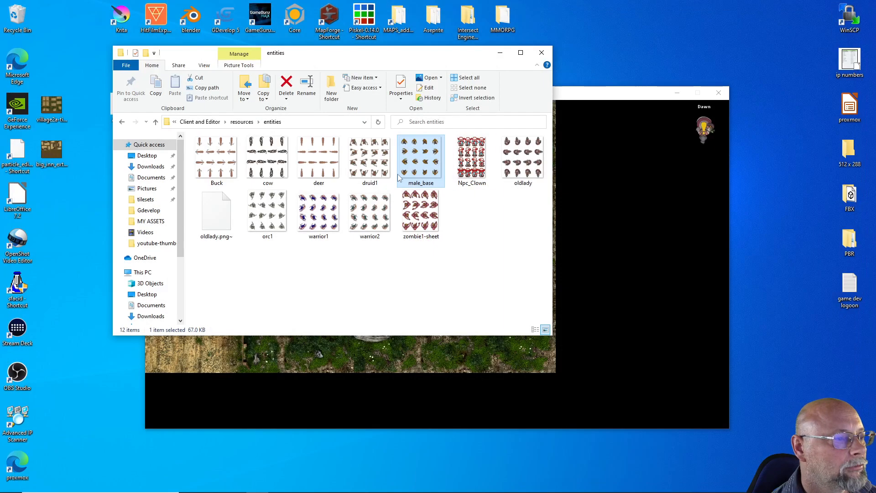
Rotate the male_bow1 sprite sheet in the resources/paperdolls folder left twice and close the folder
left_click(155, 121)
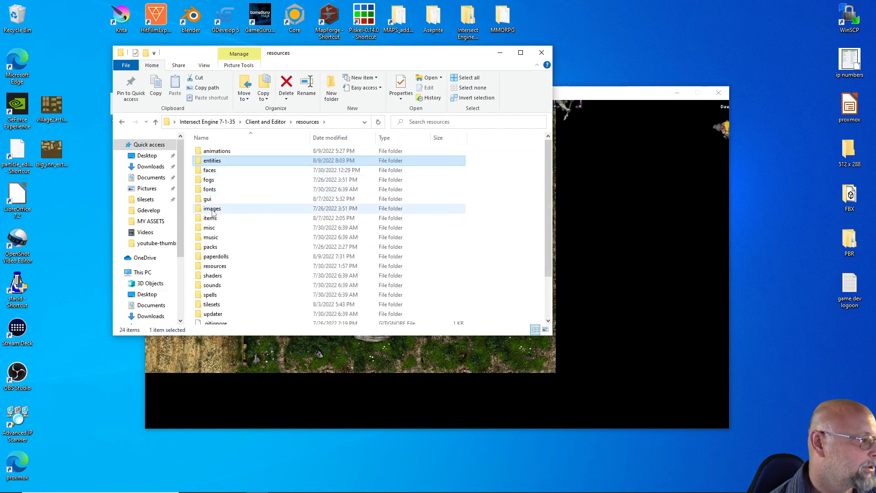
double_click(217, 257)
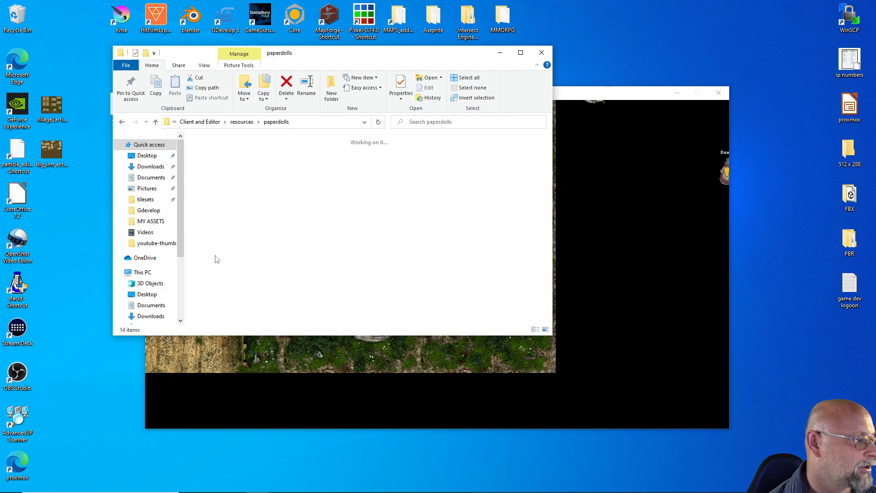
left_click(209, 187)
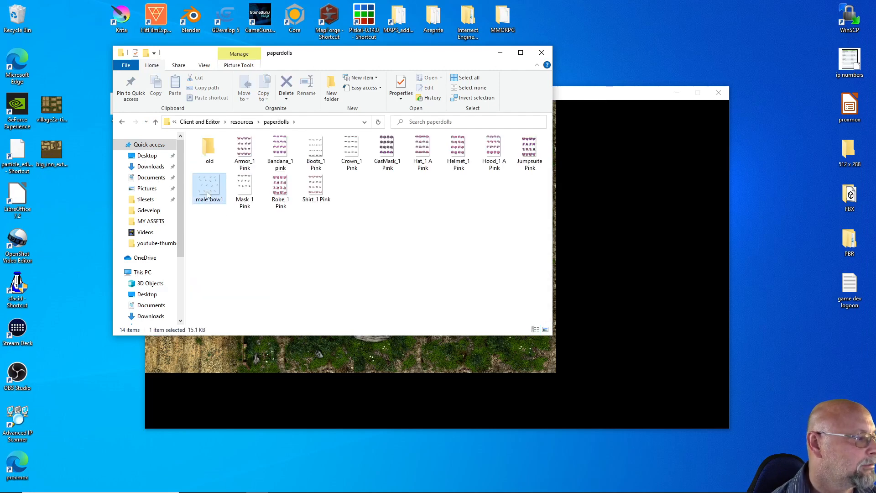
right_click(208, 192)
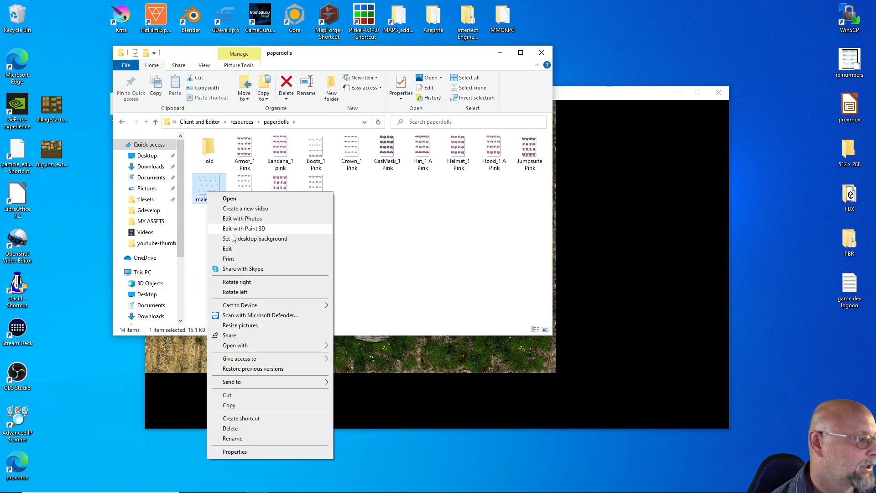
left_click(252, 292)
right_click(202, 190)
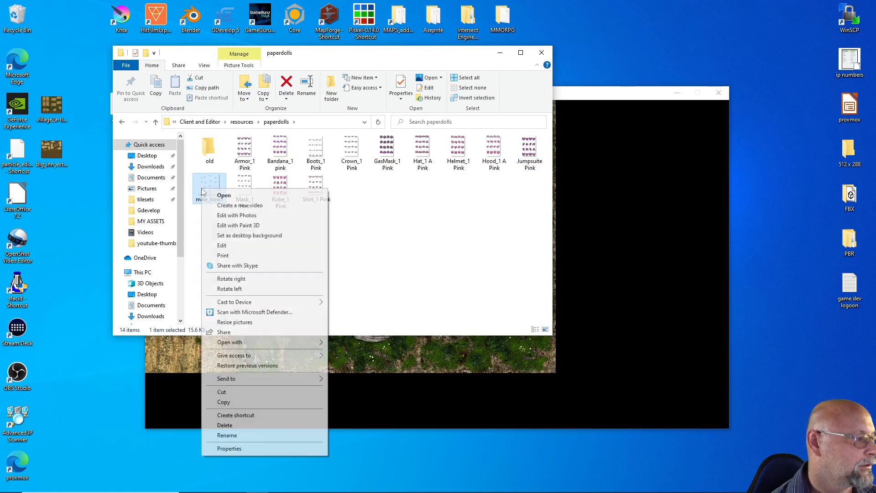
left_click(231, 289)
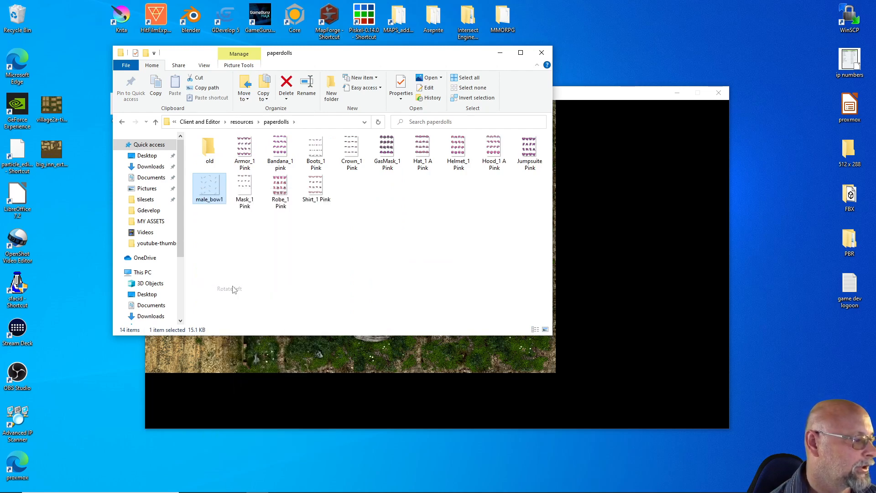
left_click(541, 52)
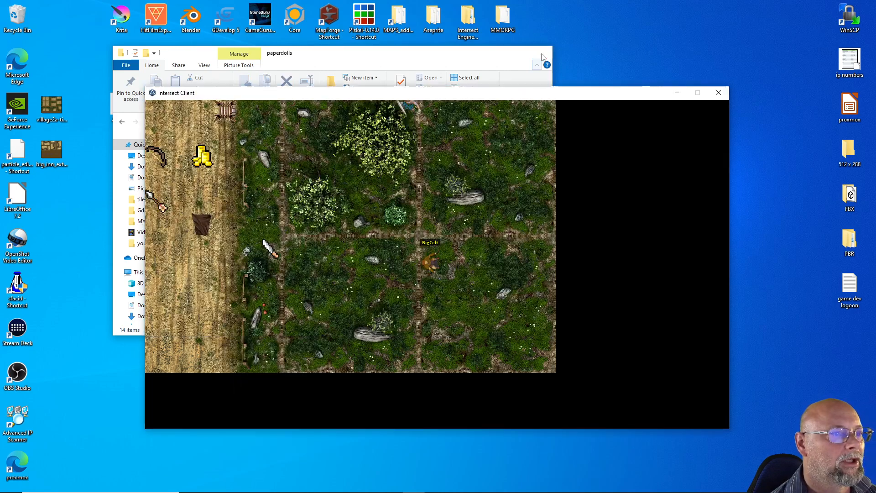
Start the Intersect Editor from the Client and Editor folder, log in with the remembered account and minimize the editor
double_click(468, 18)
double_click(207, 153)
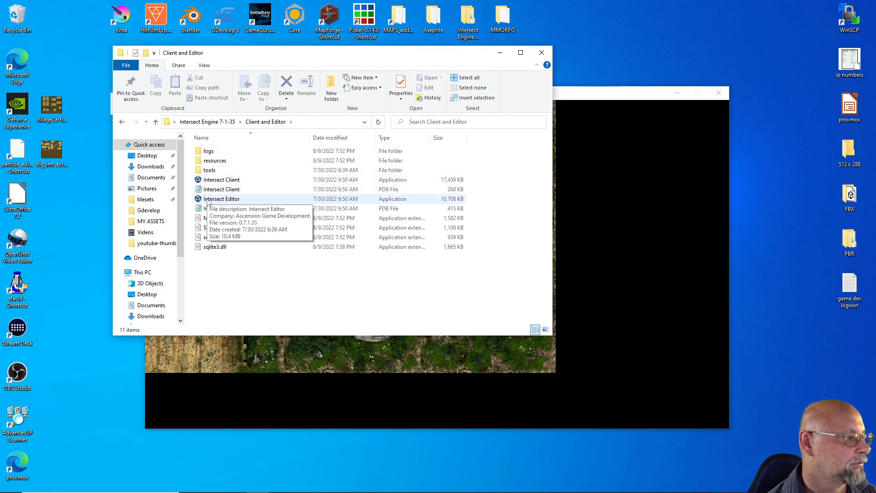
double_click(214, 199)
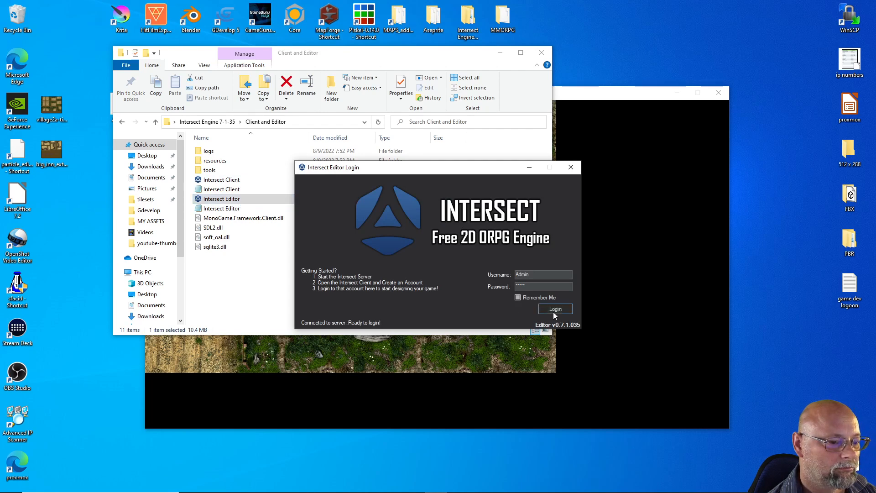
left_click(554, 310)
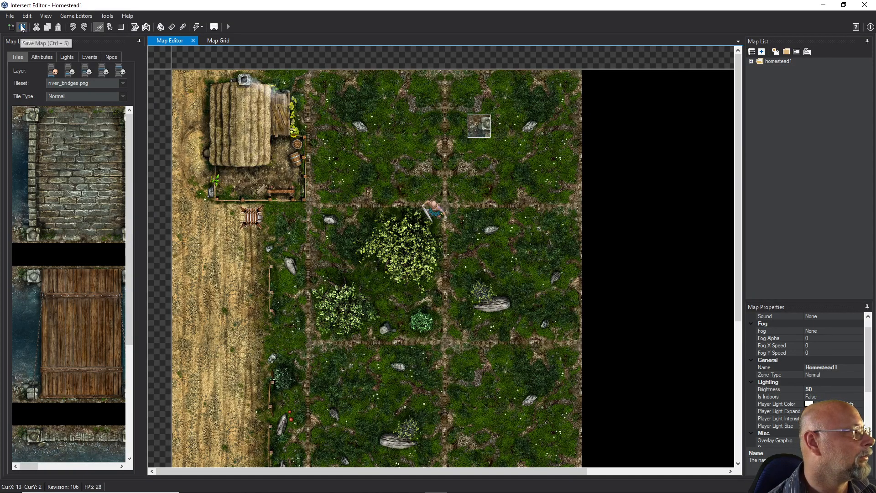
left_click(822, 9)
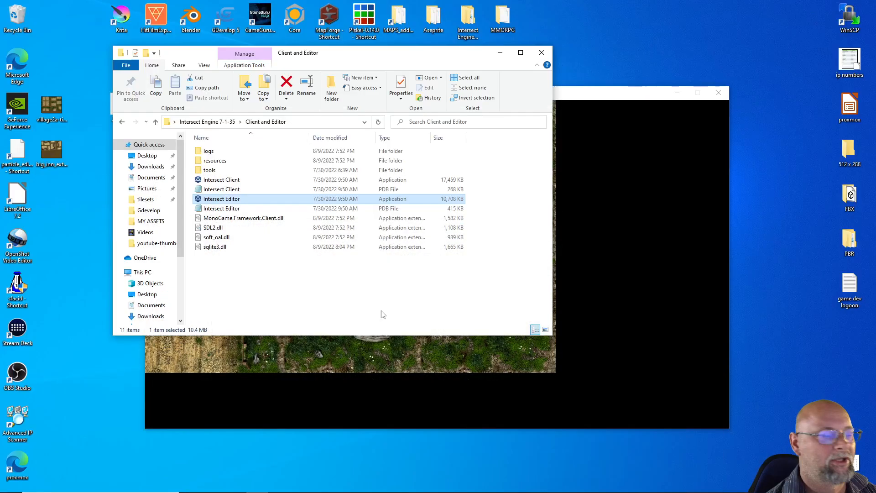
Switch to the running Intersect Client, restore the hidden game interface, log out and exit the client
left_click(342, 413)
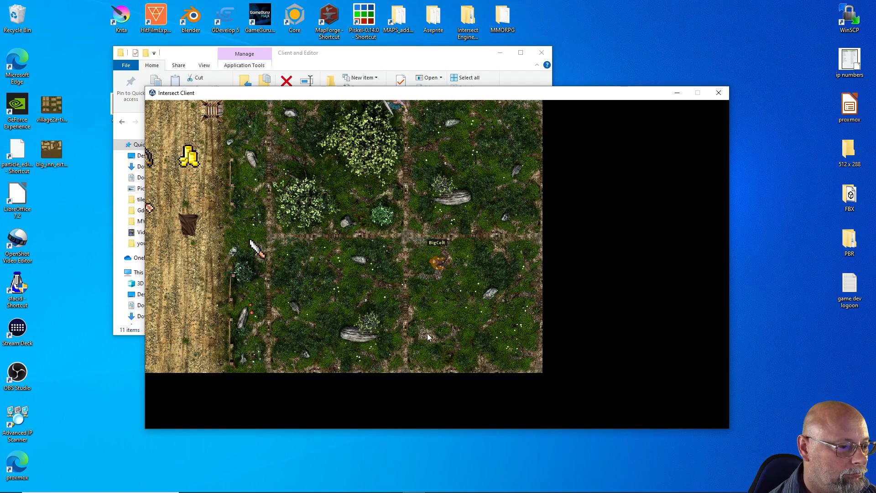
key("Right")
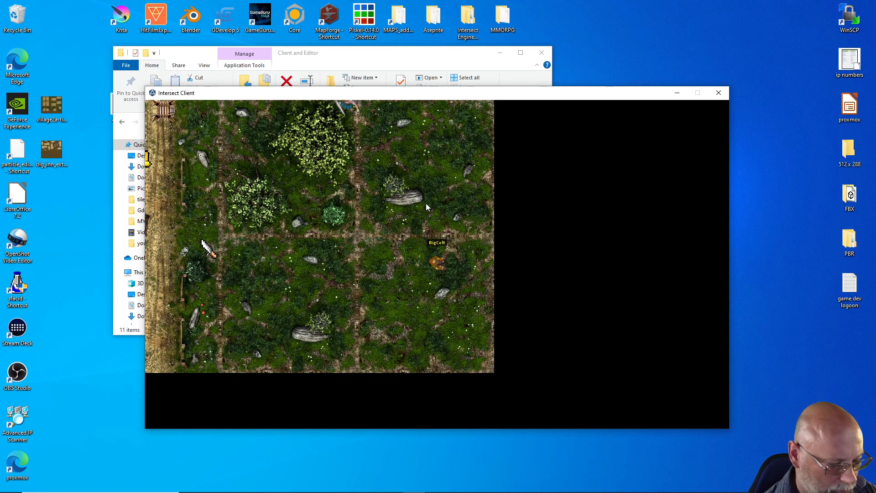
key("F11")
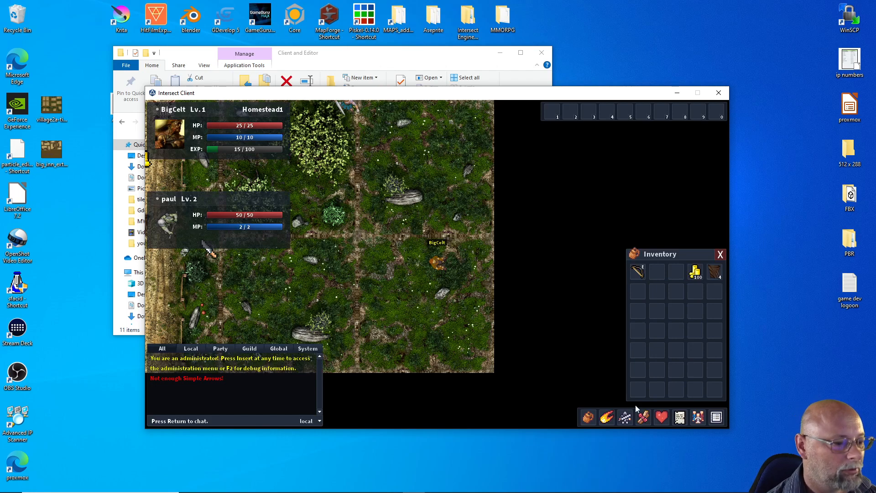
left_click(715, 417)
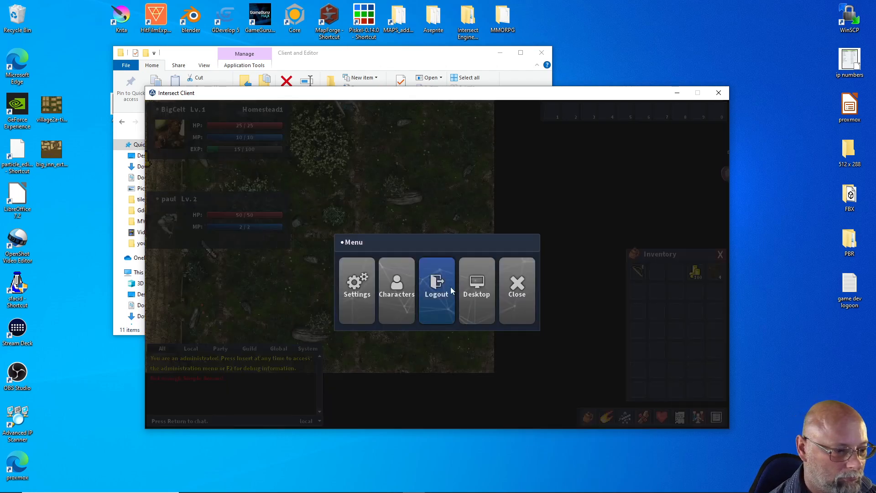
left_click(432, 295)
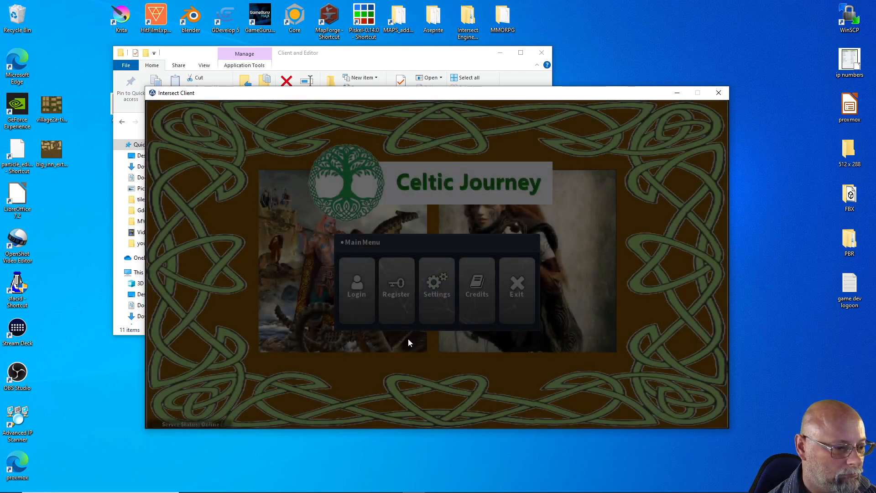
left_click(513, 299)
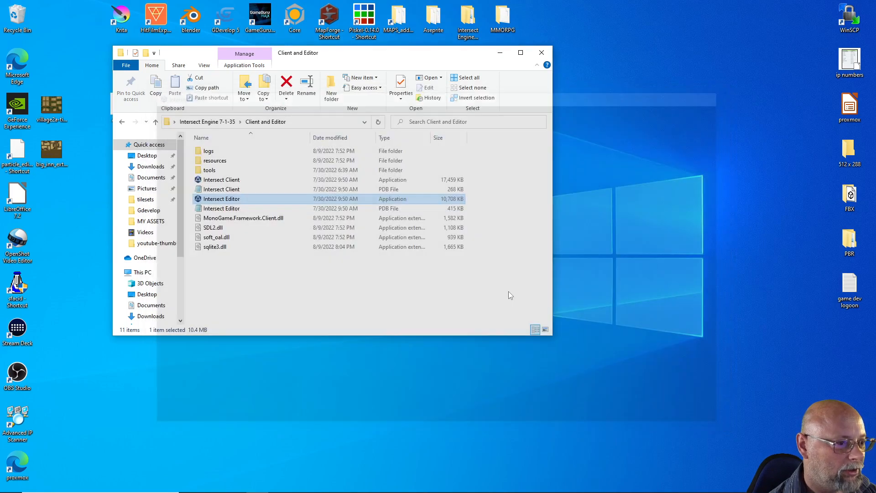
Relaunch the Intersect Client, log in with the admin username and account password, and enter the game with the existing character
double_click(229, 179)
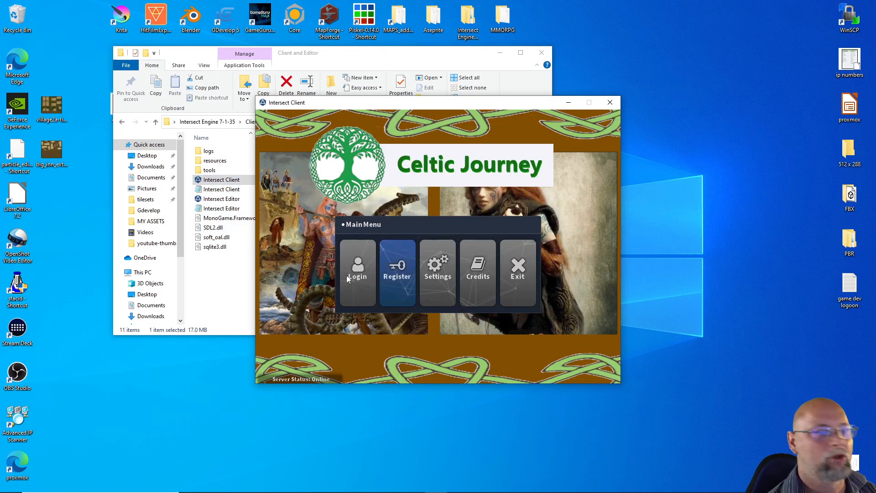
left_click(365, 277)
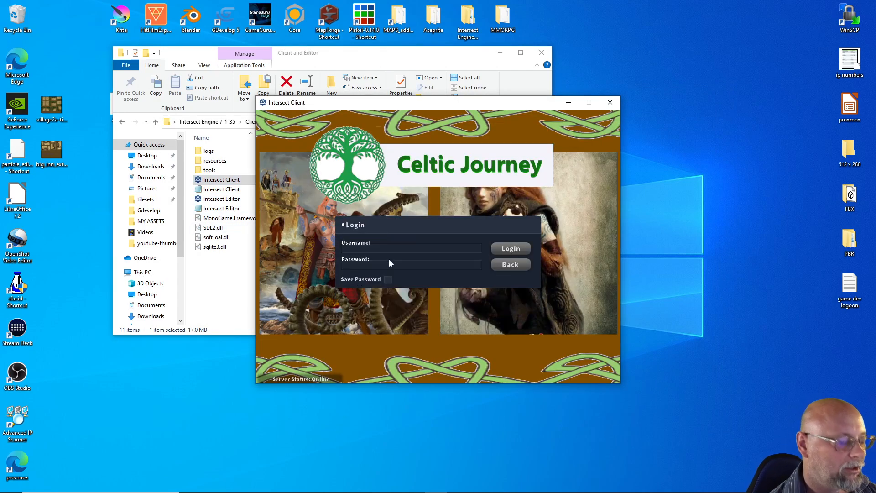
type("Admin")
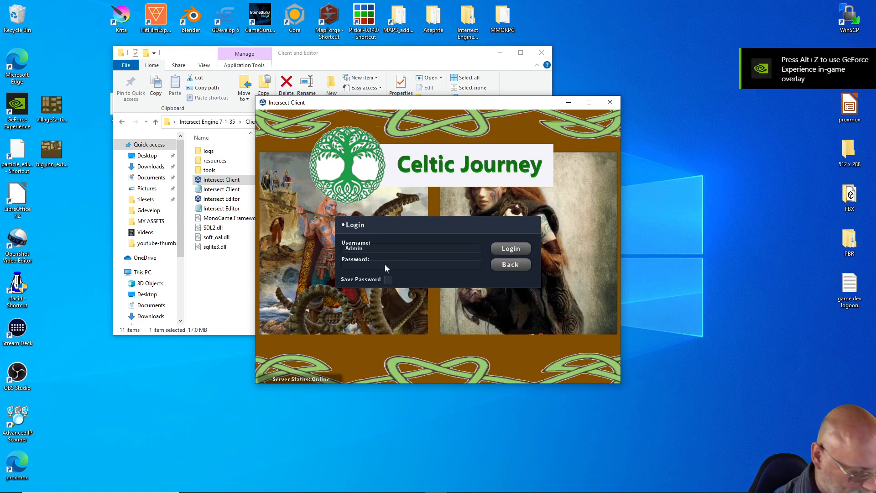
type("****")
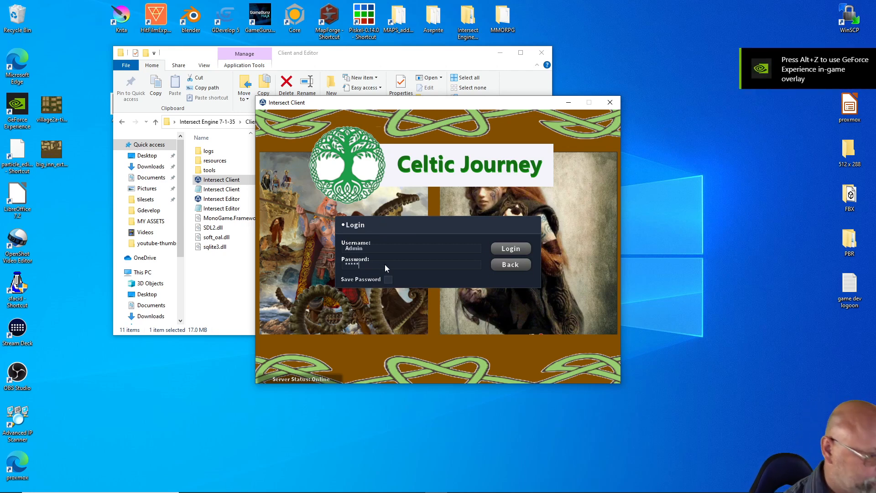
left_click(496, 248)
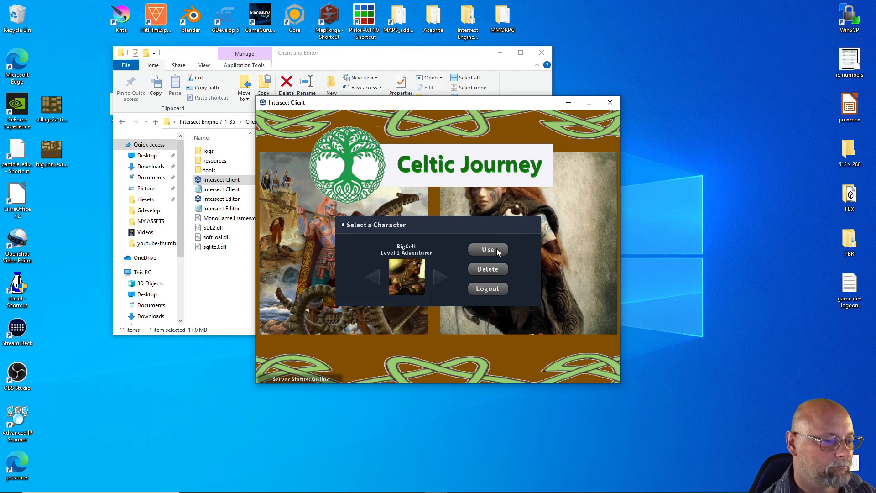
left_click(496, 248)
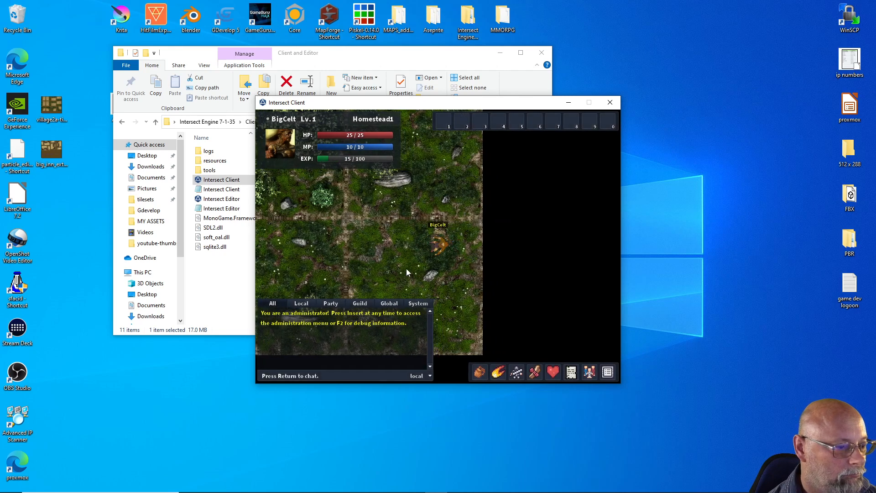
Try shooting the bow and walk over to the dropped items in the field to loot the Simple Arrows
left_click(360, 252)
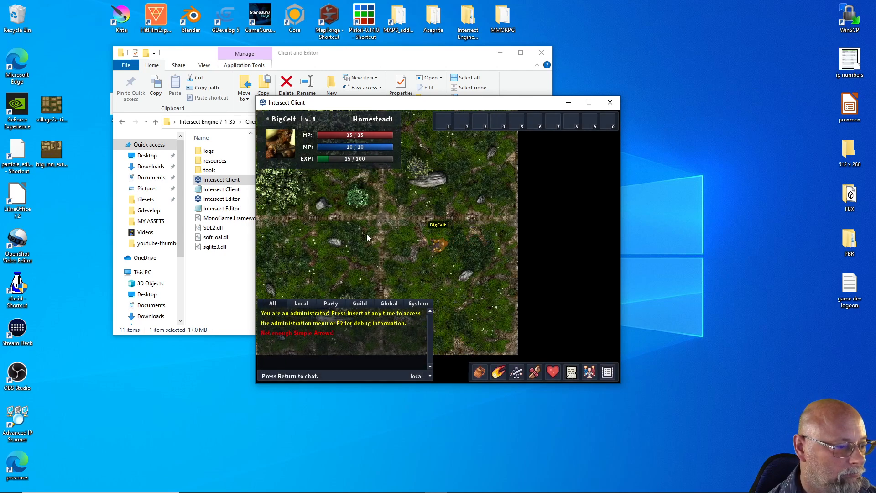
left_click(365, 242)
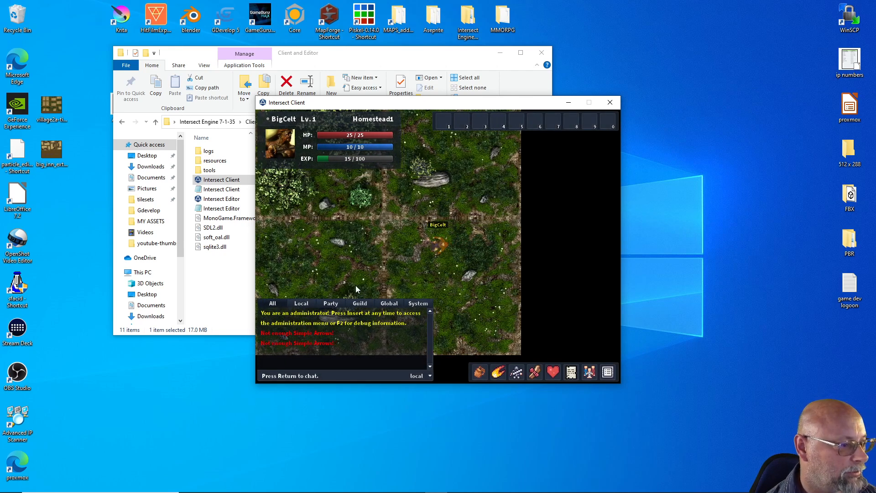
key("a")
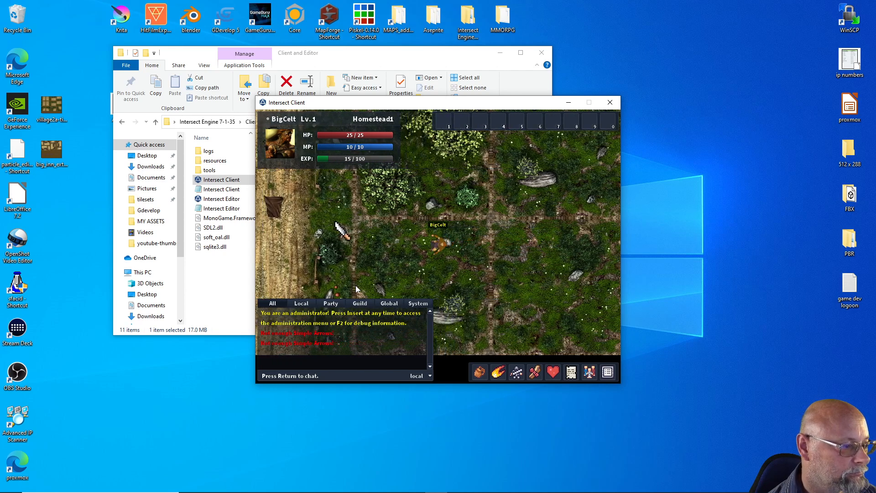
key("a")
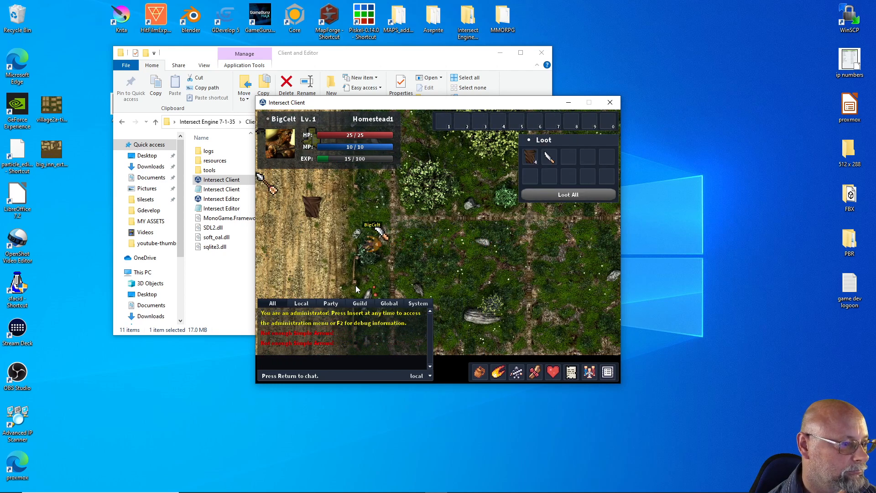
key("a")
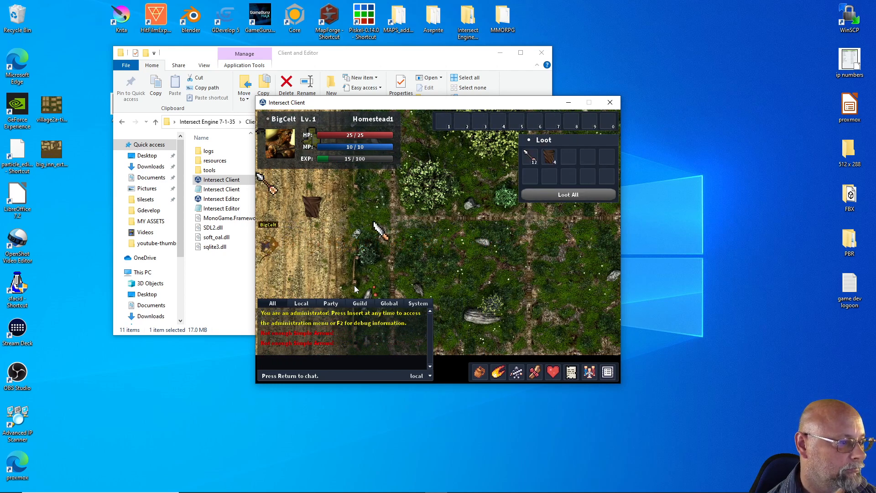
key("w")
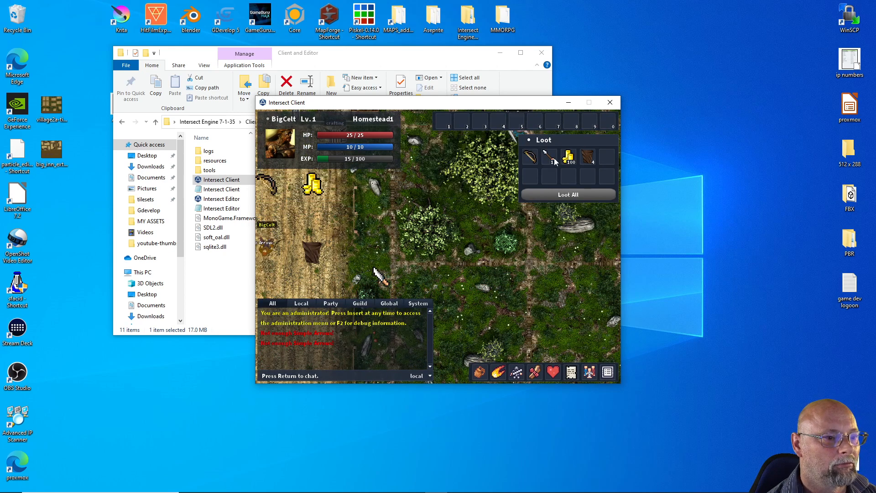
left_click(549, 157)
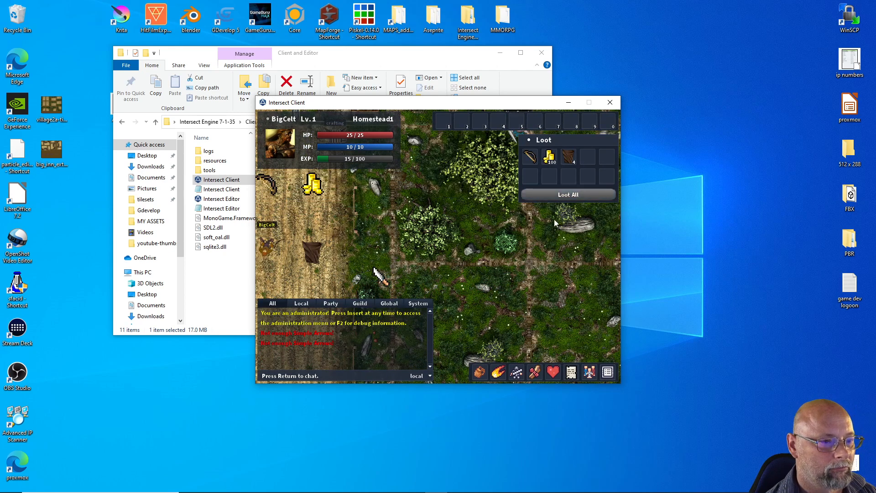
Walk the character back to the trees near the cow and shoot the cow with the bow
key("d")
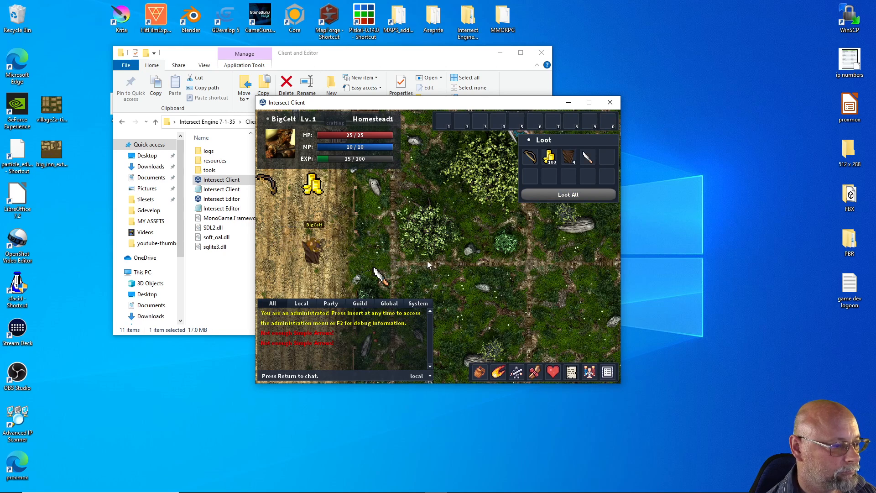
key("d")
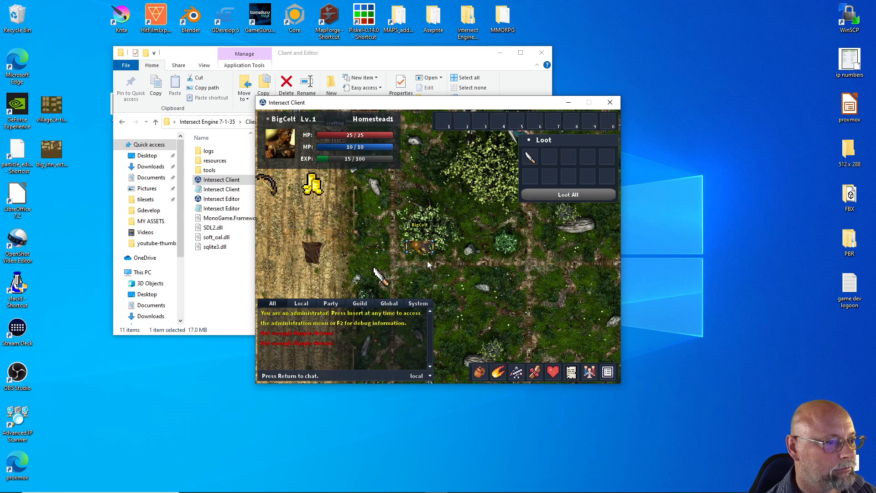
key("w")
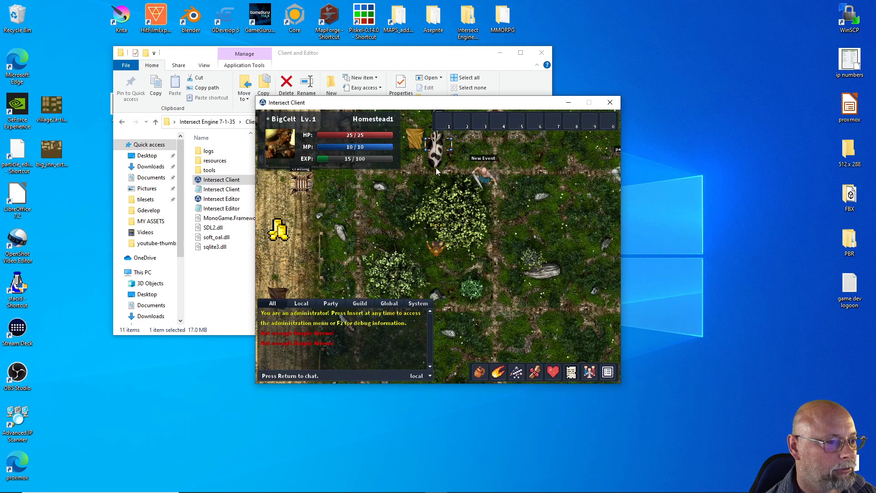
left_click(439, 163)
left_click(433, 184)
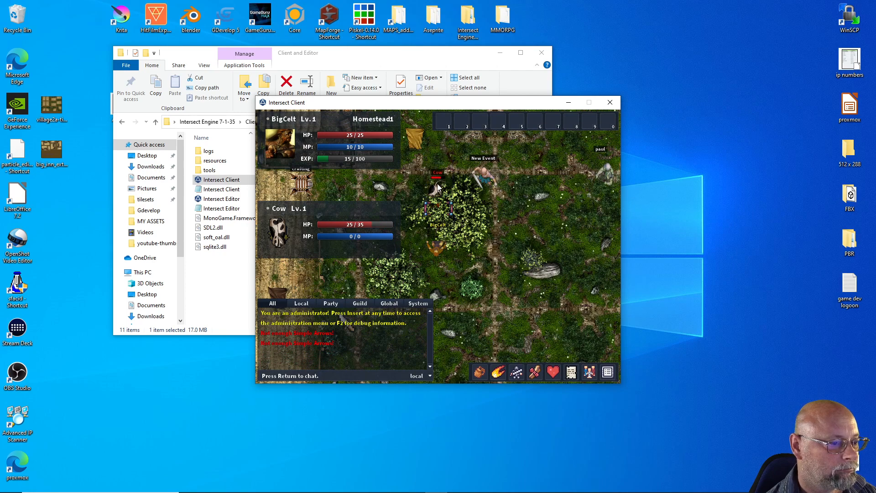
left_click(434, 183)
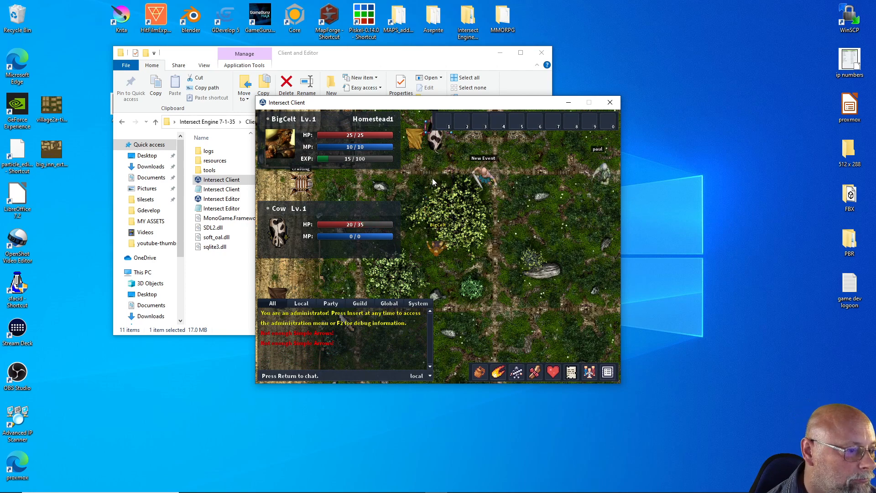
Walk the character down the map and fire more test shots to check the bow and arrow animation
key("s")
key("s")
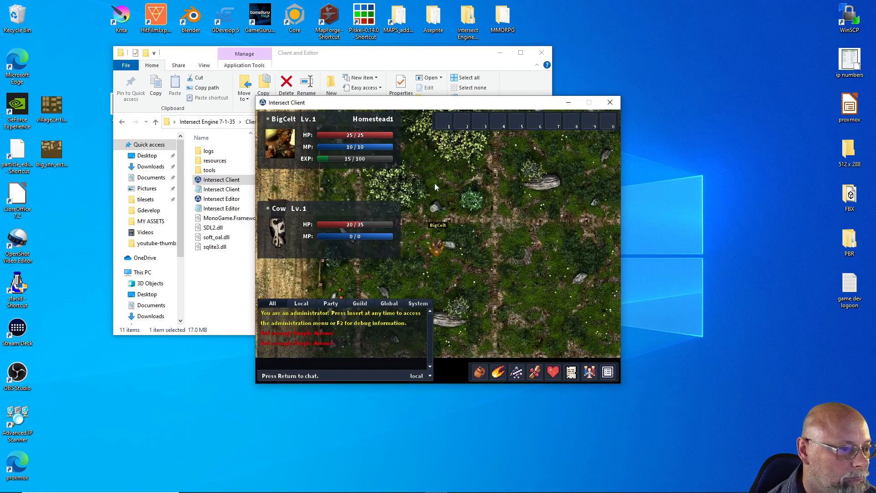
left_click(439, 177)
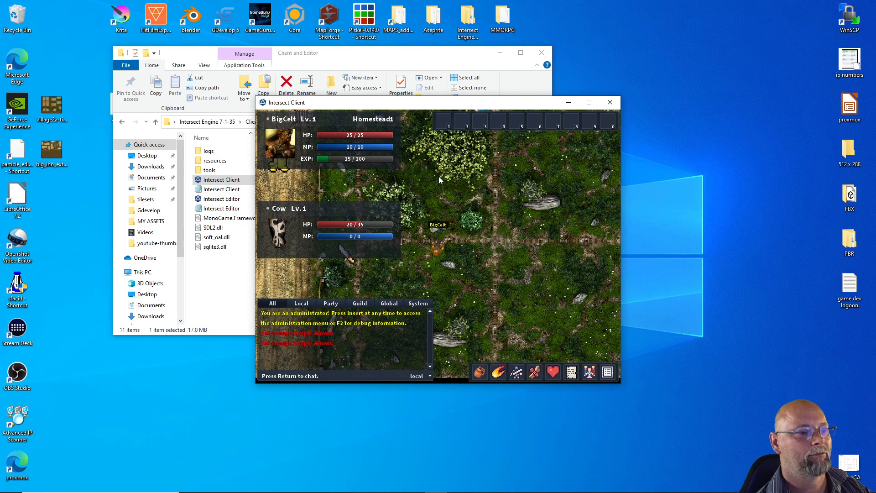
left_click(438, 176)
key("s")
key("s")
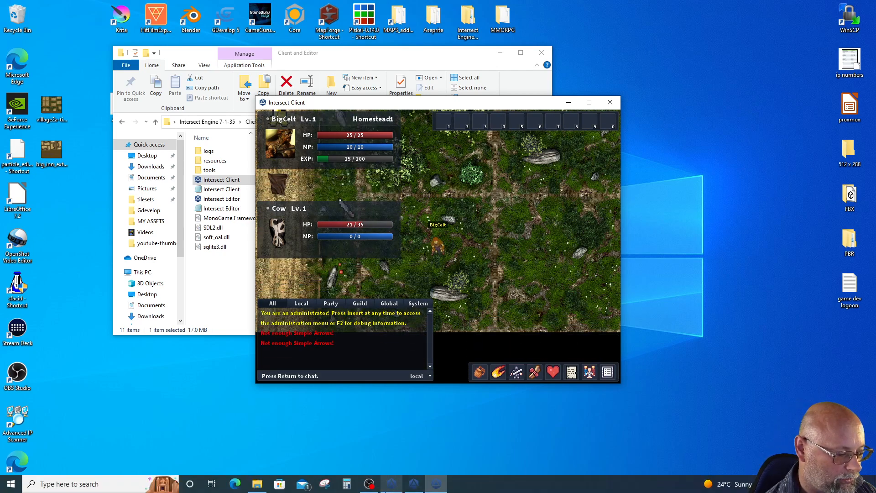
Switch to the Intersect Editor and save the arrow1 projectile with its speed set to 25 ms
left_click(414, 484)
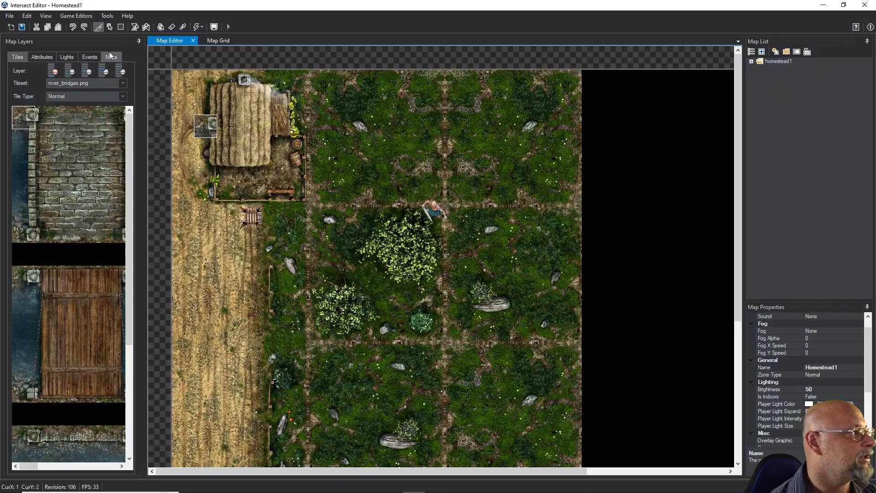
left_click(84, 19)
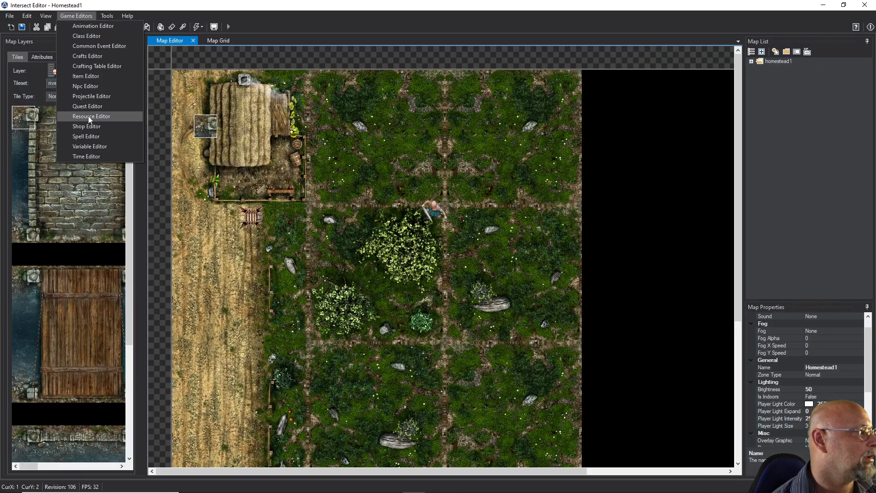
left_click(86, 96)
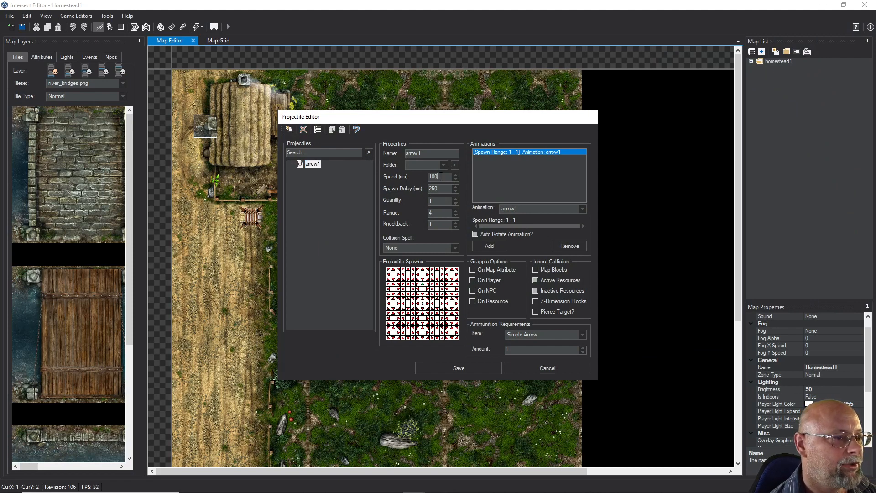
type("25")
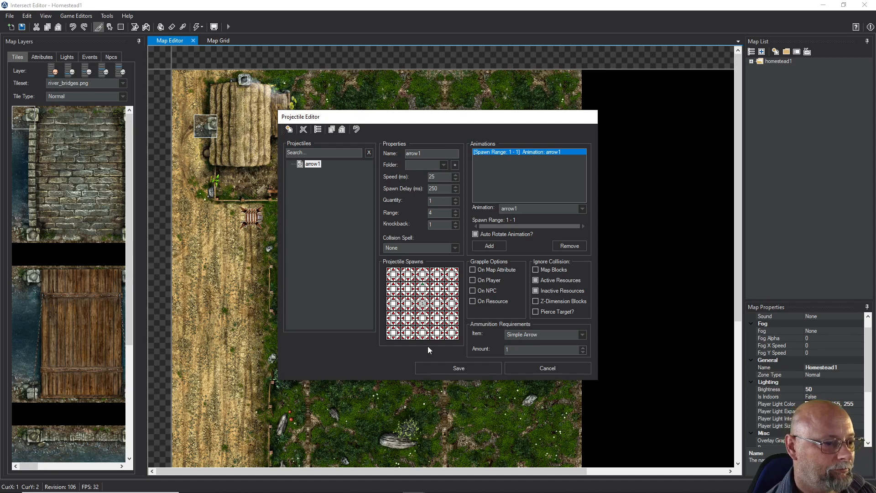
left_click(440, 366)
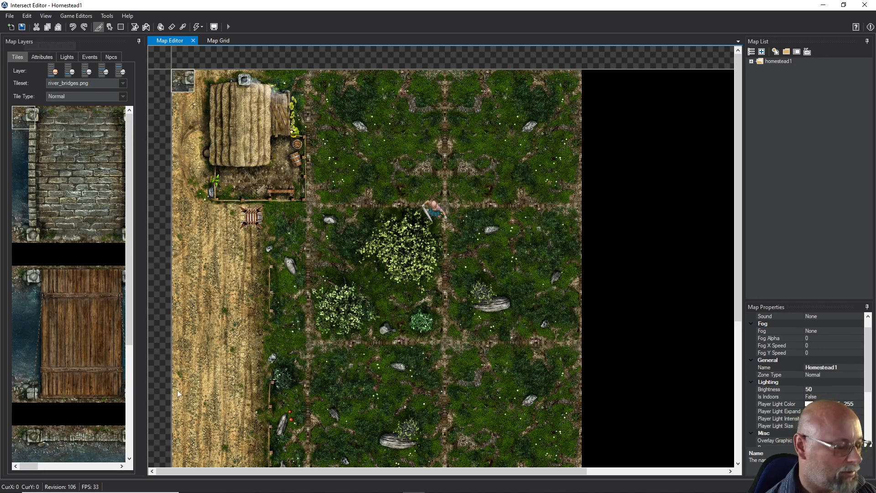
Return to the Intersect Client and fire a test shot with the bow up the map toward the cow
left_click(436, 484)
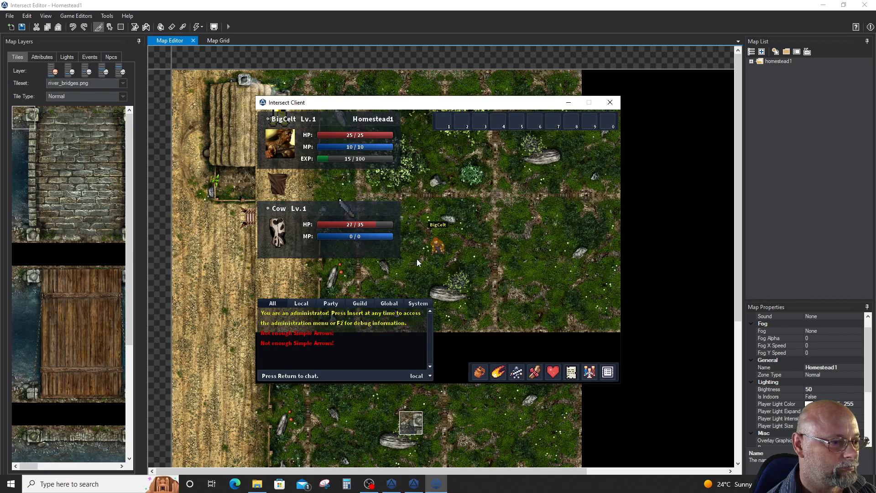
key("s")
key("w")
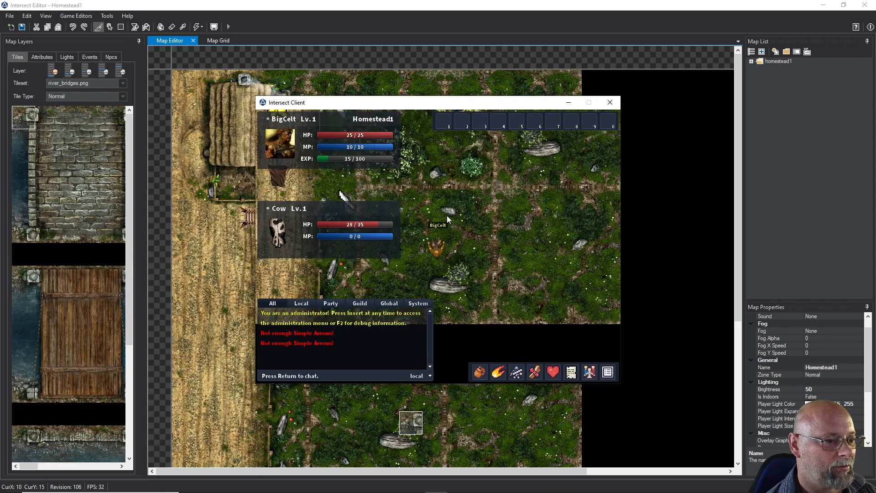
left_click(439, 150)
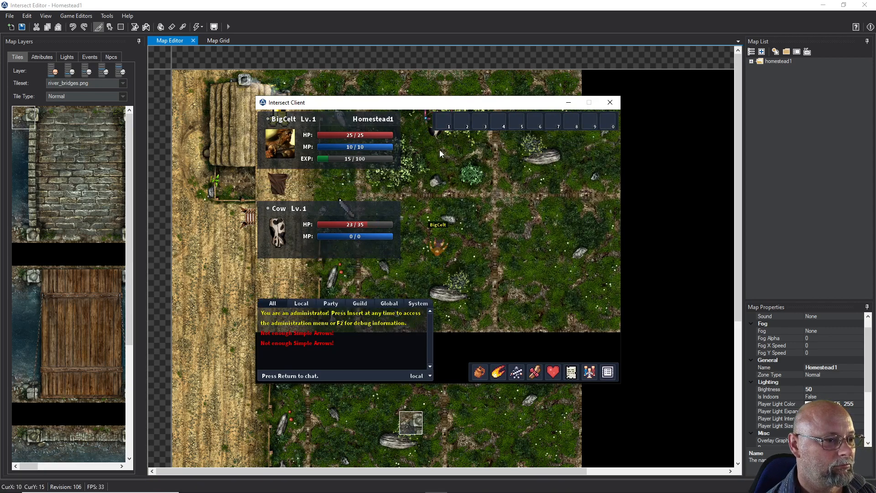
Walk the character up past the large bush and across to the map's eastern edge, near the NPC standing beyond it
key("w")
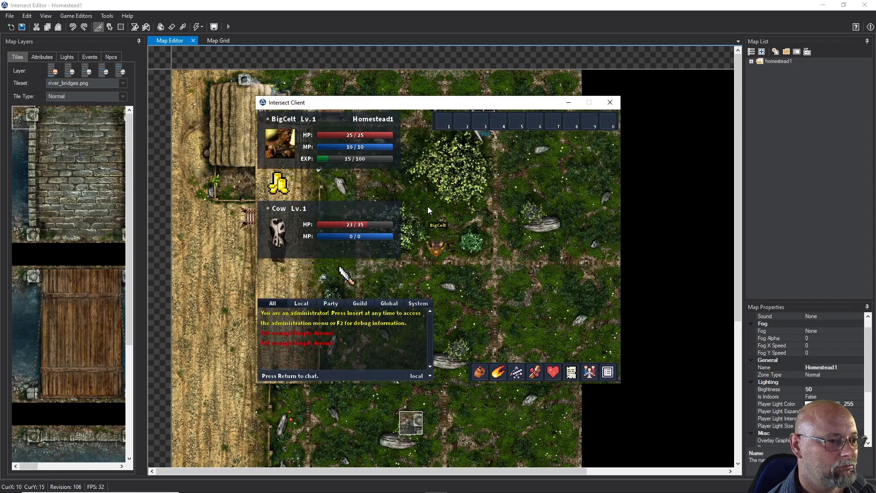
key("w")
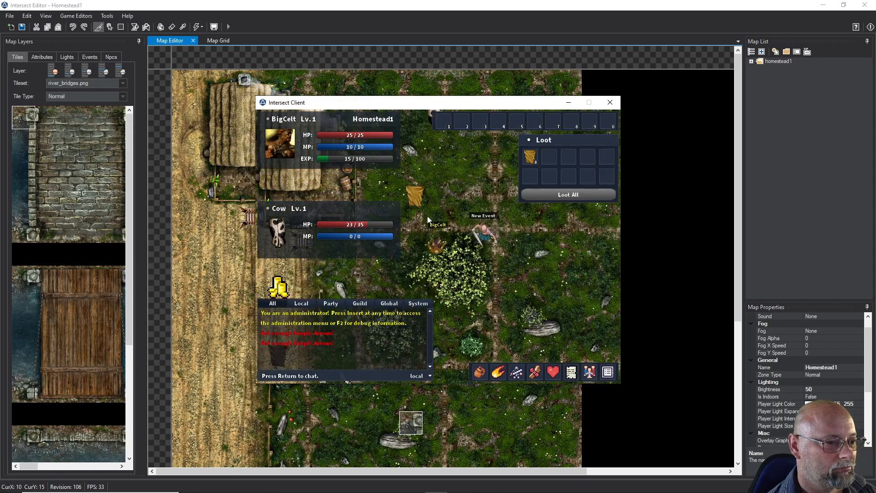
key("w")
key("d")
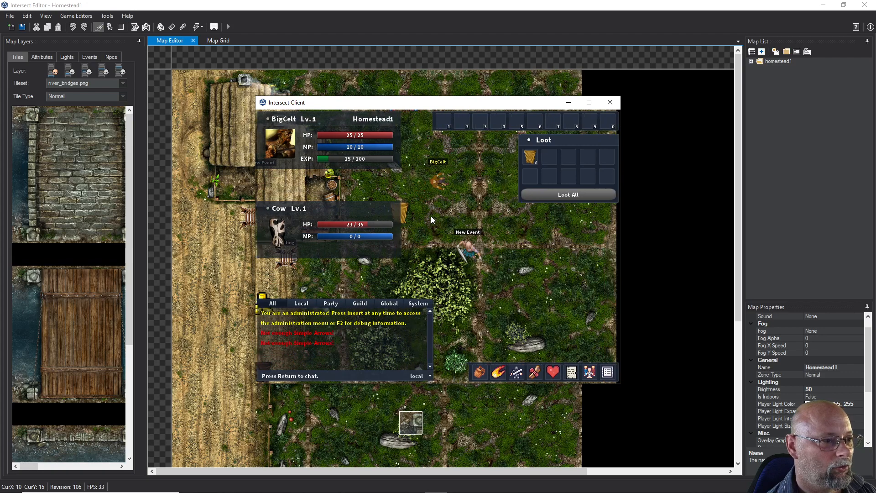
key("d")
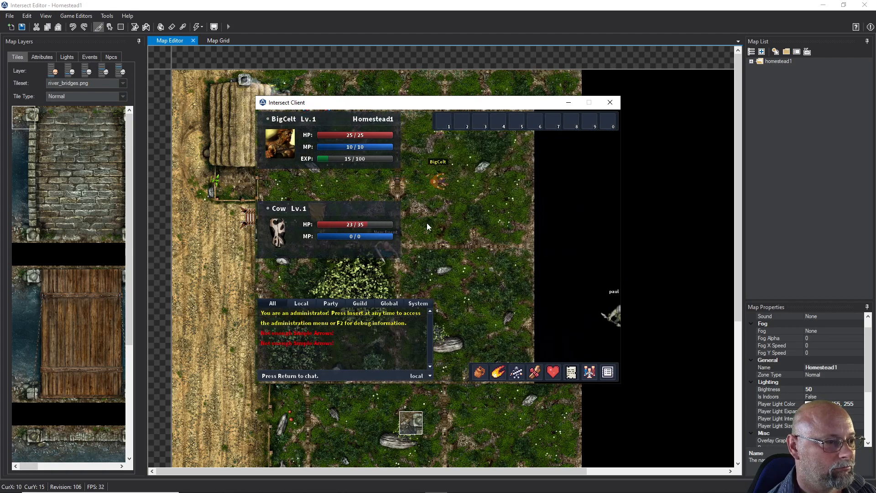
key("d")
key("s")
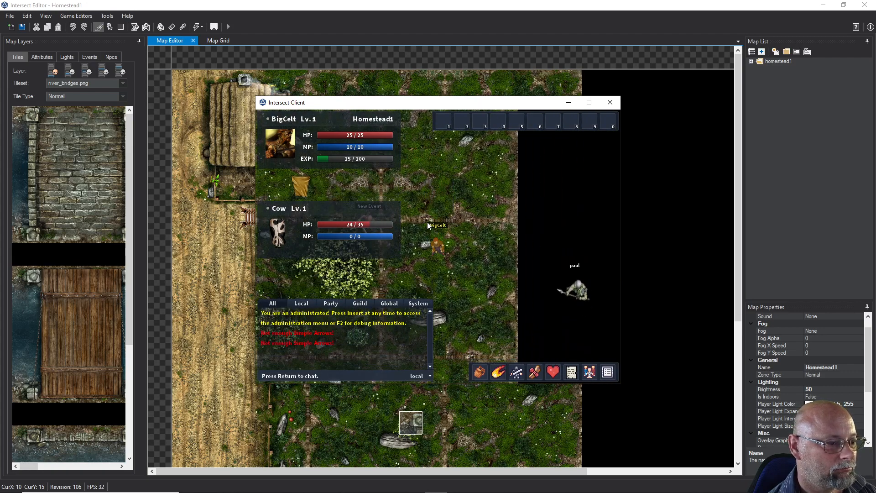
key("a")
key("d")
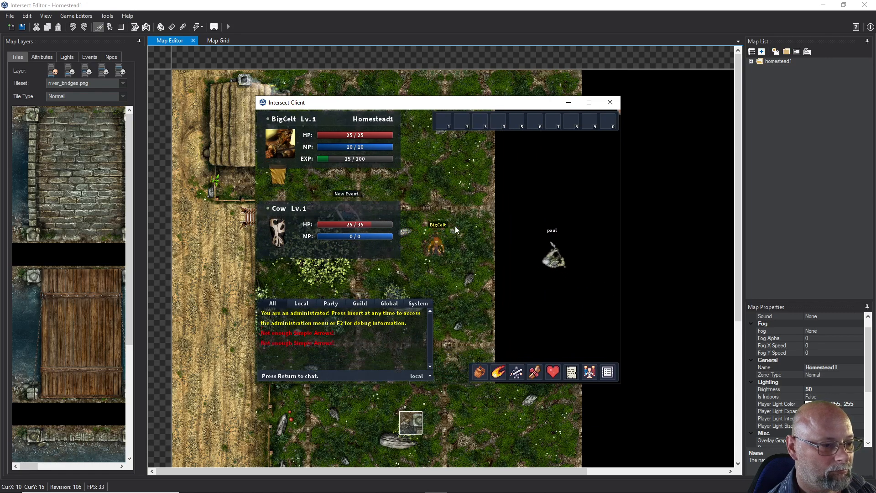
key("s")
key("d")
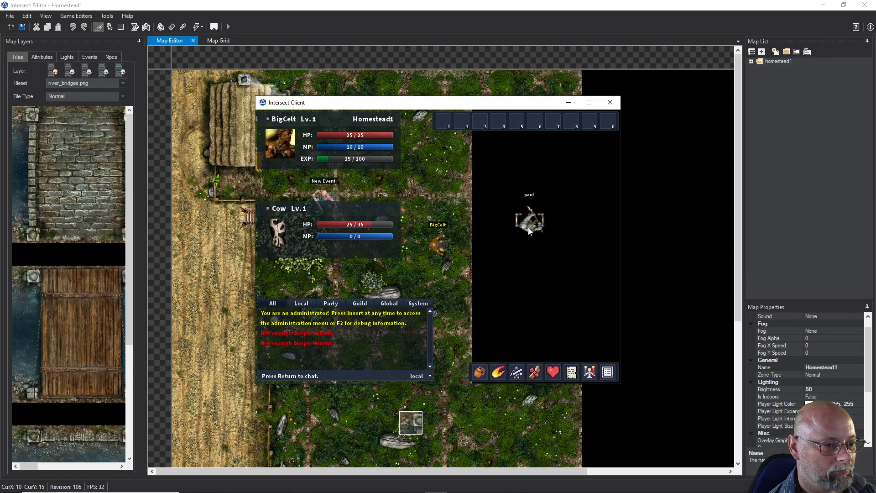
Target the level 2 NPC beyond the eastern map edge and repeatedly try to shoot it with the bow while repositioning the character
left_click(528, 221)
key("w")
key("w")
key("d")
left_click(529, 248)
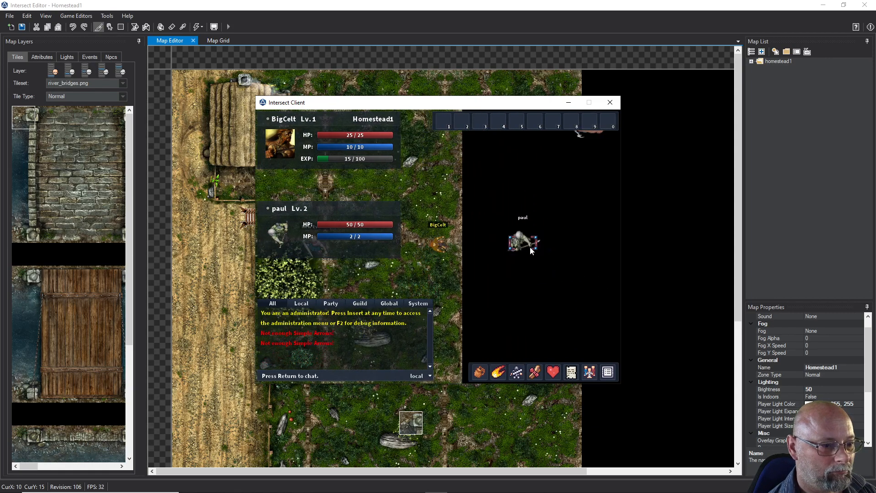
left_click(525, 246)
left_click(524, 247)
key("d")
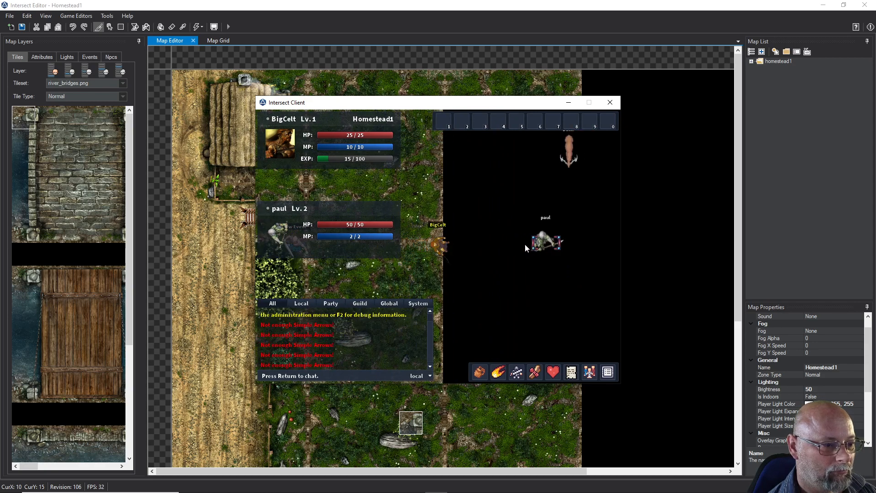
left_click(527, 247)
key("a")
key("a")
key("a")
key("a")
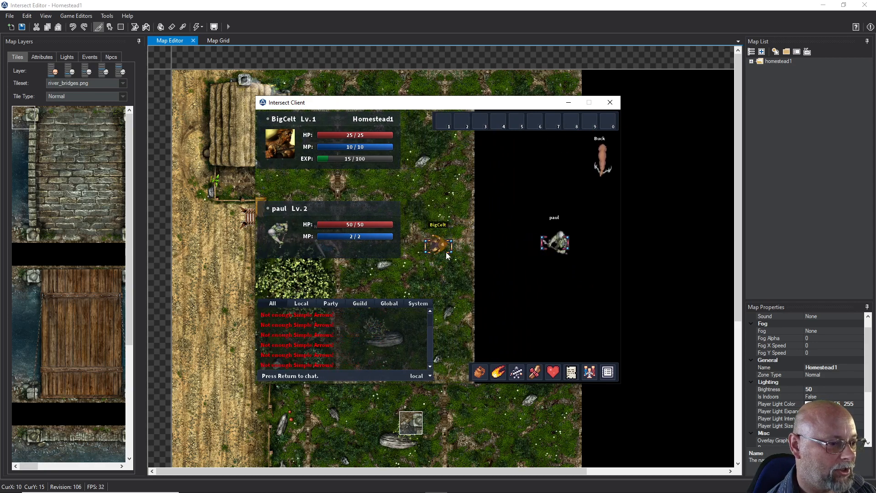